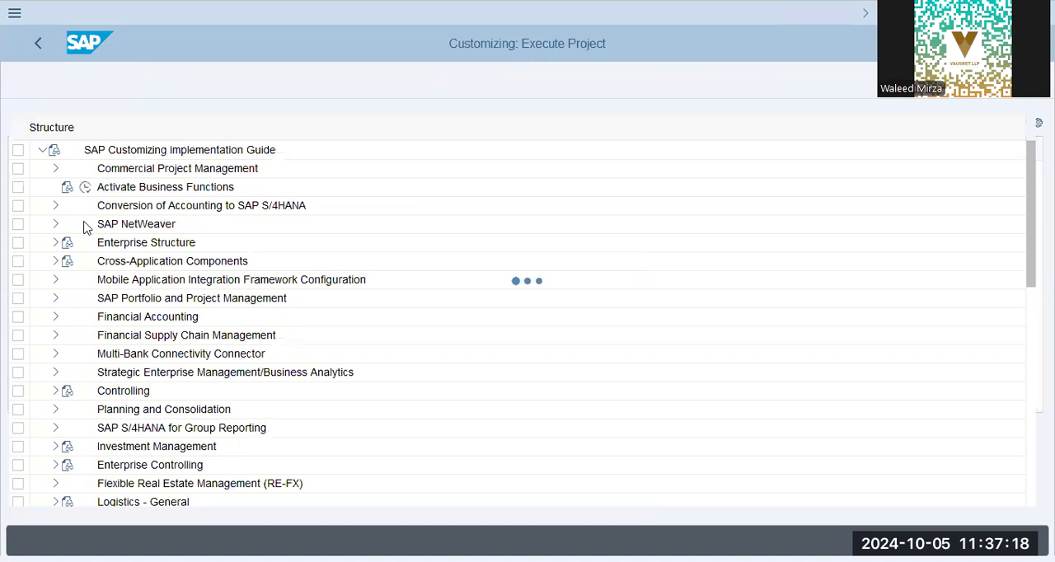
# Step: Expand Personnel Management, Personnel Administration, Personal Data and the nested Personal Data node in the implementation guide
pyautogui.scroll(-7, 87, 226)
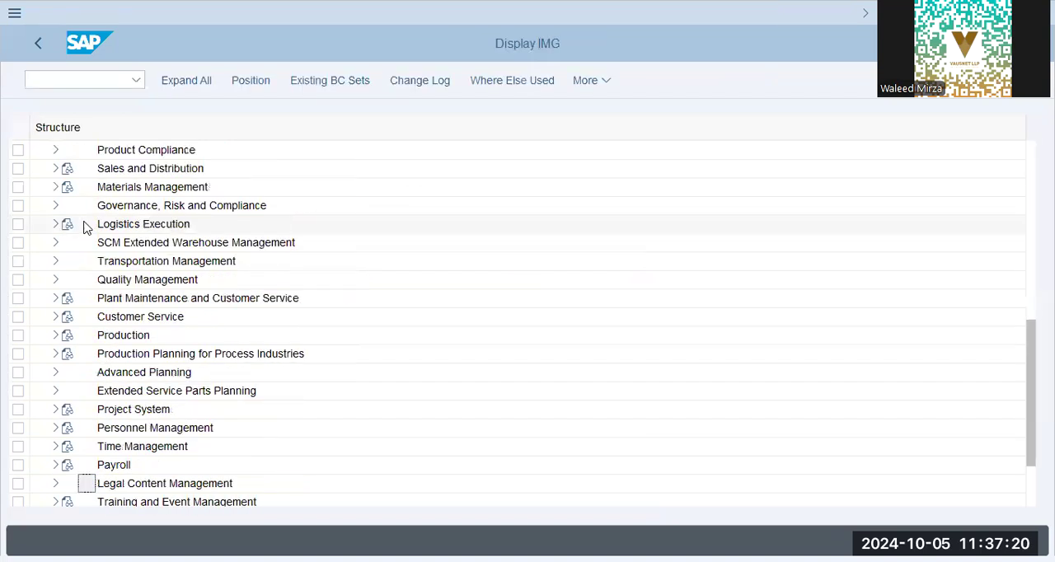
pyautogui.click(54, 428)
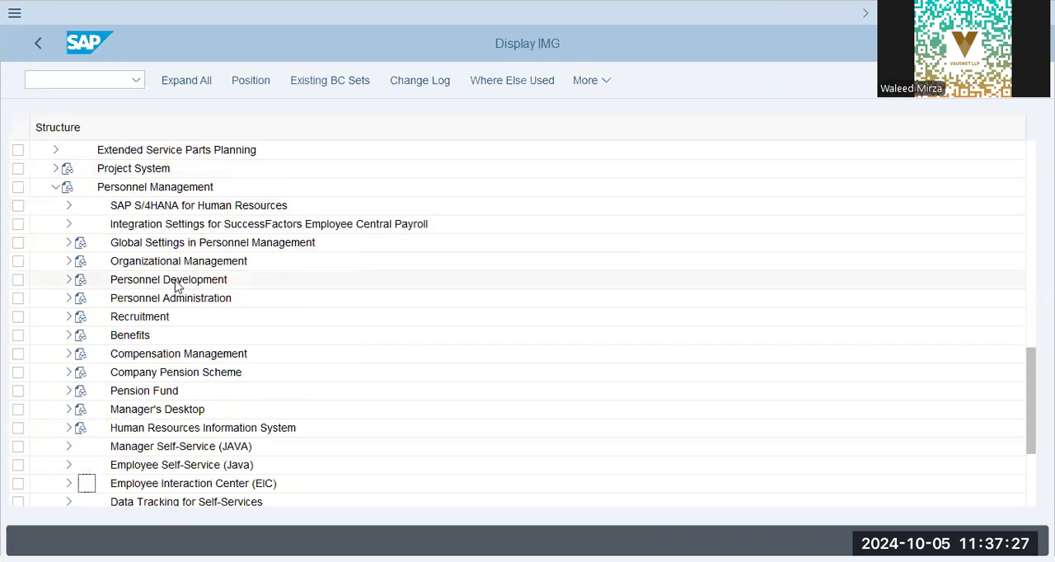
pyautogui.click(69, 299)
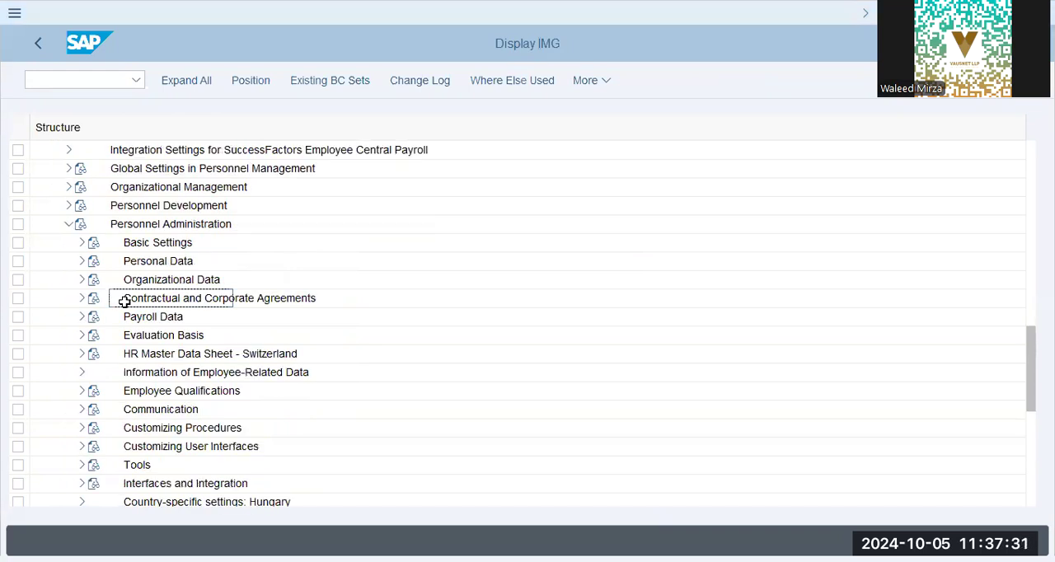
pyautogui.click(82, 261)
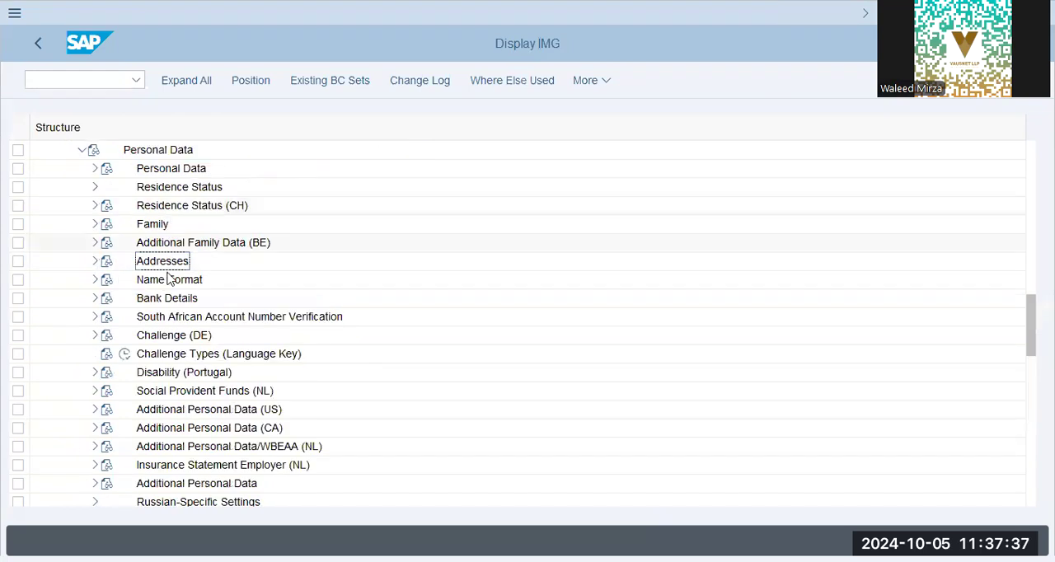
pyautogui.scroll(-3, 170, 321)
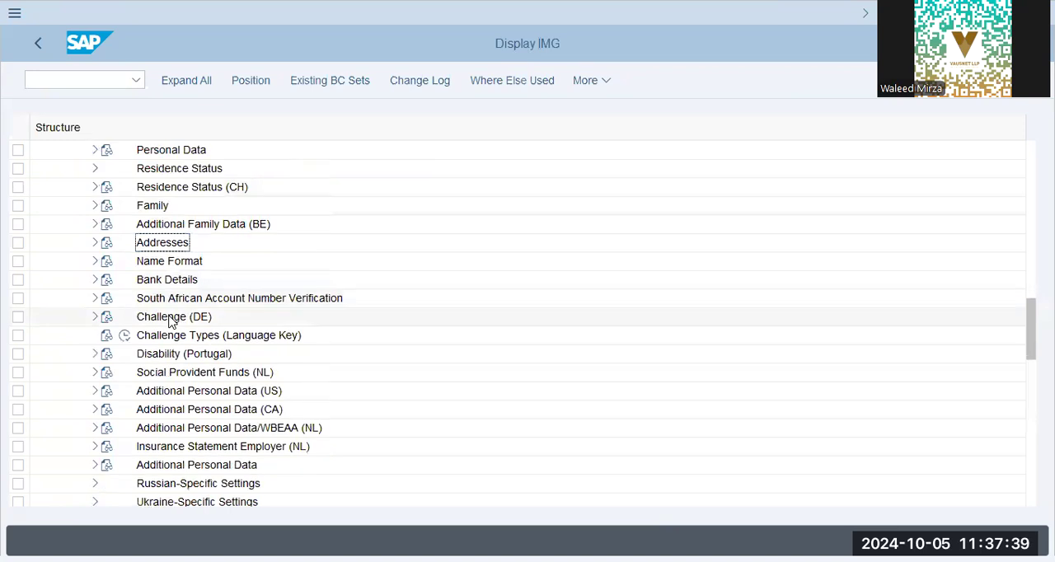
pyautogui.scroll(1, 170, 322)
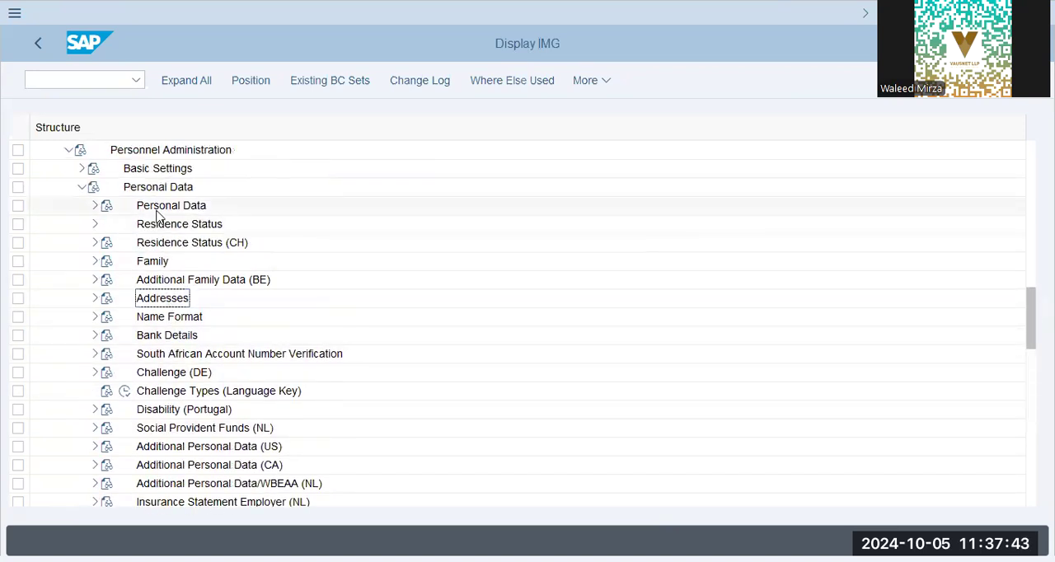
pyautogui.click(94, 206)
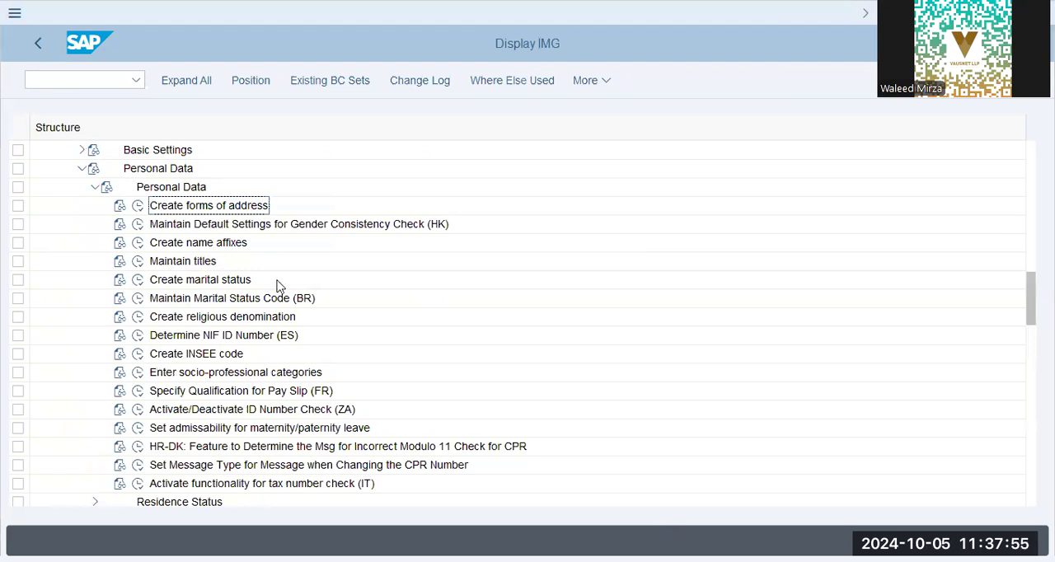
# Step: Open the Create forms of address activity, examine the titles, long texts and gender assignments, and return to the guide
pyautogui.click(138, 205)
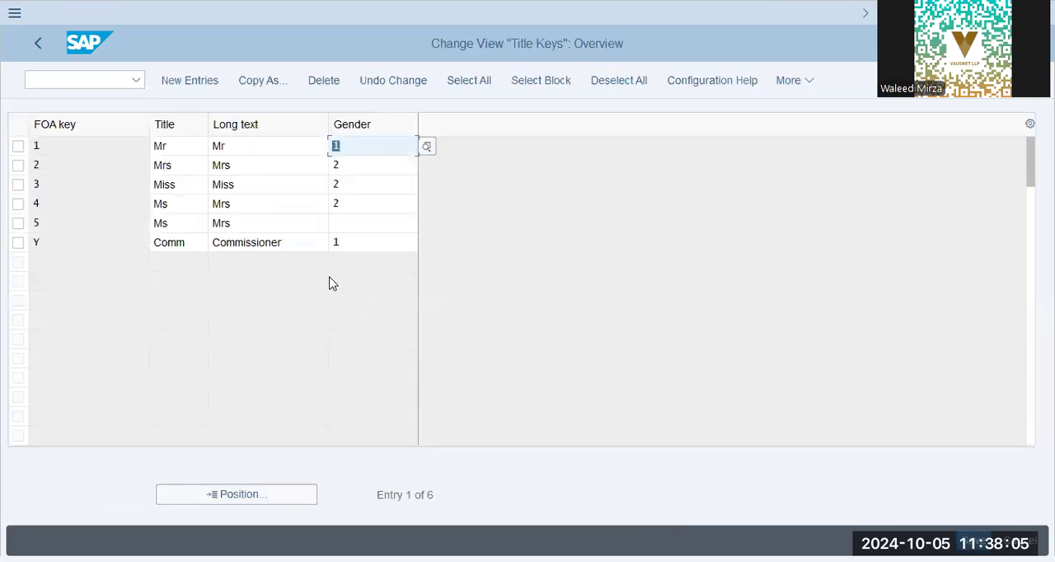
pyautogui.click(184, 206)
pyautogui.click(184, 166)
pyautogui.click(285, 148)
pyautogui.click(285, 178)
pyautogui.click(277, 224)
pyautogui.click(273, 243)
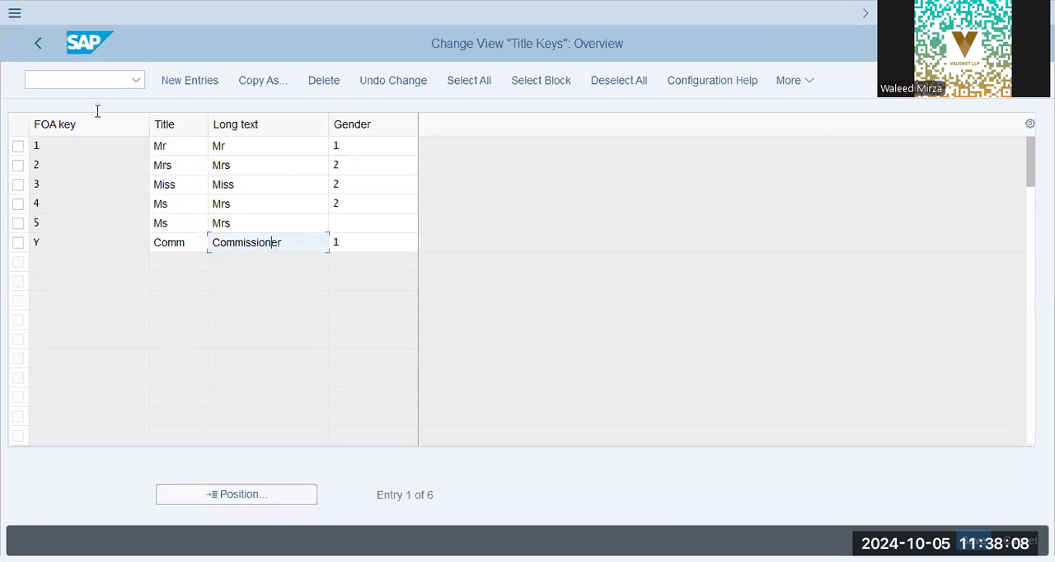
pyautogui.click(28, 45)
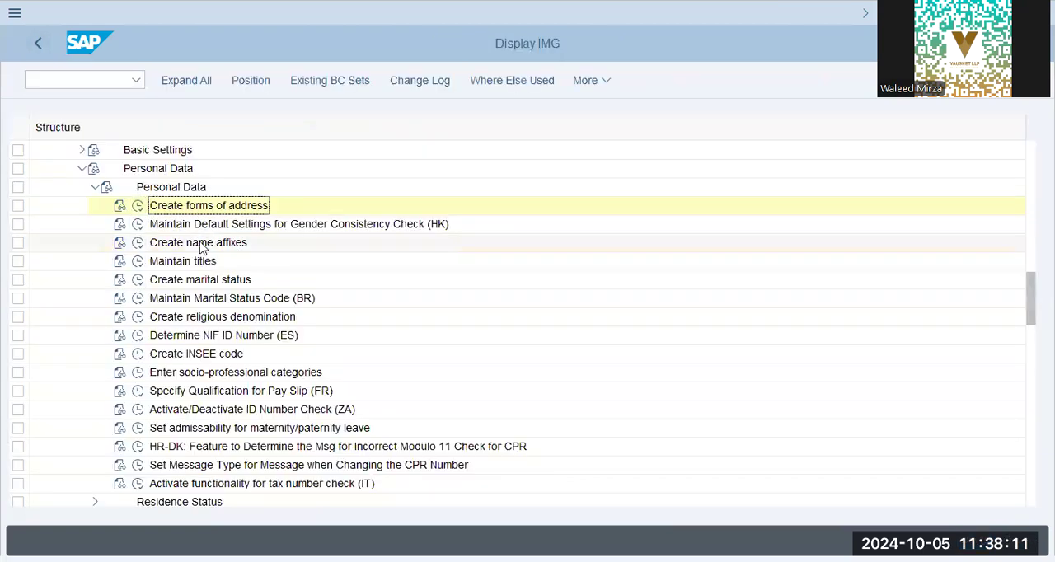
# Step: Collapse the nested Personal Data node, expand Residence Status and start the Create Residence Status activity
pyautogui.click(208, 315)
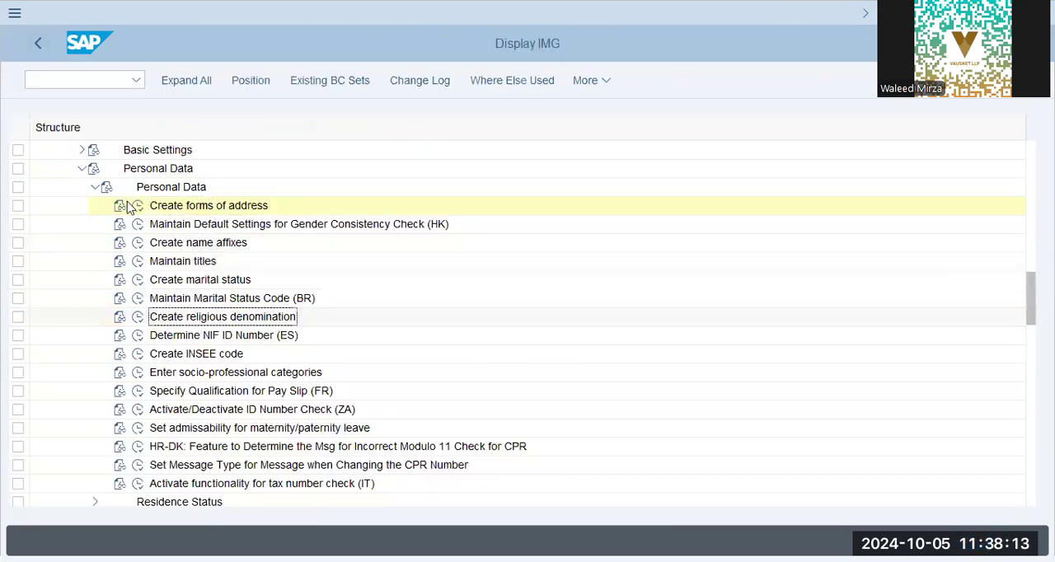
pyautogui.click(96, 187)
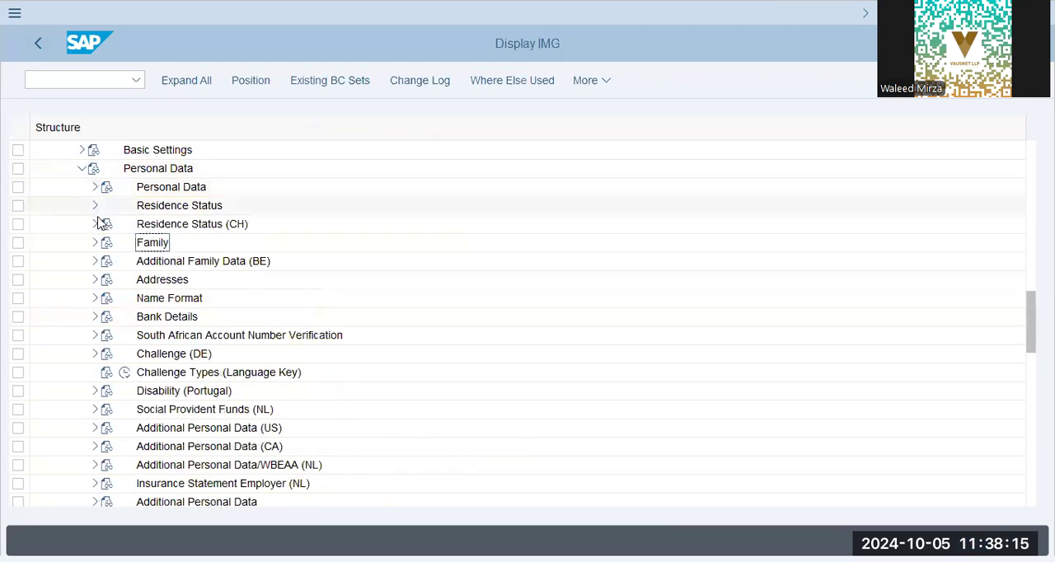
pyautogui.click(94, 205)
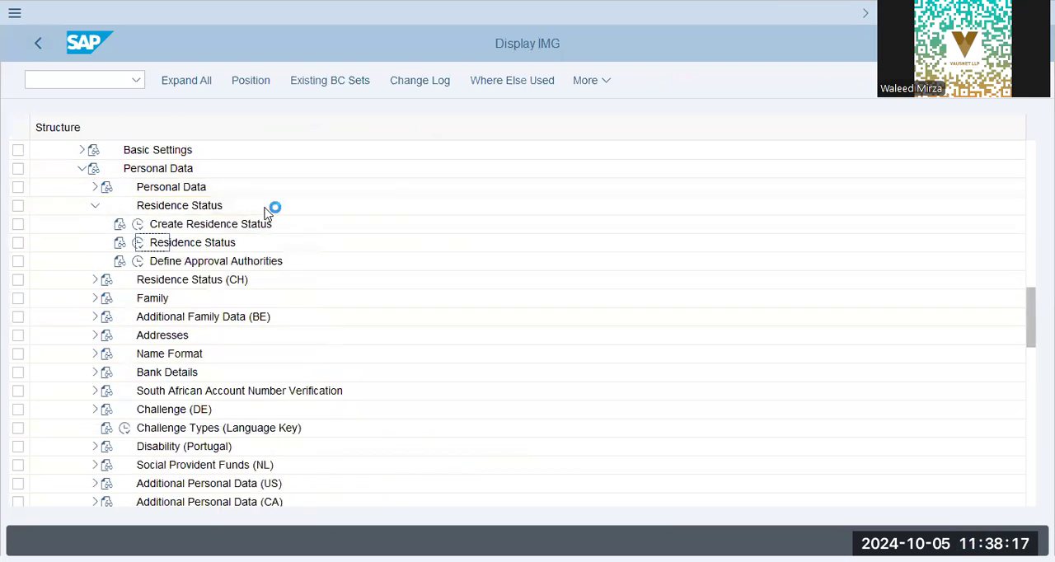
pyautogui.click(218, 224)
pyautogui.click(140, 228)
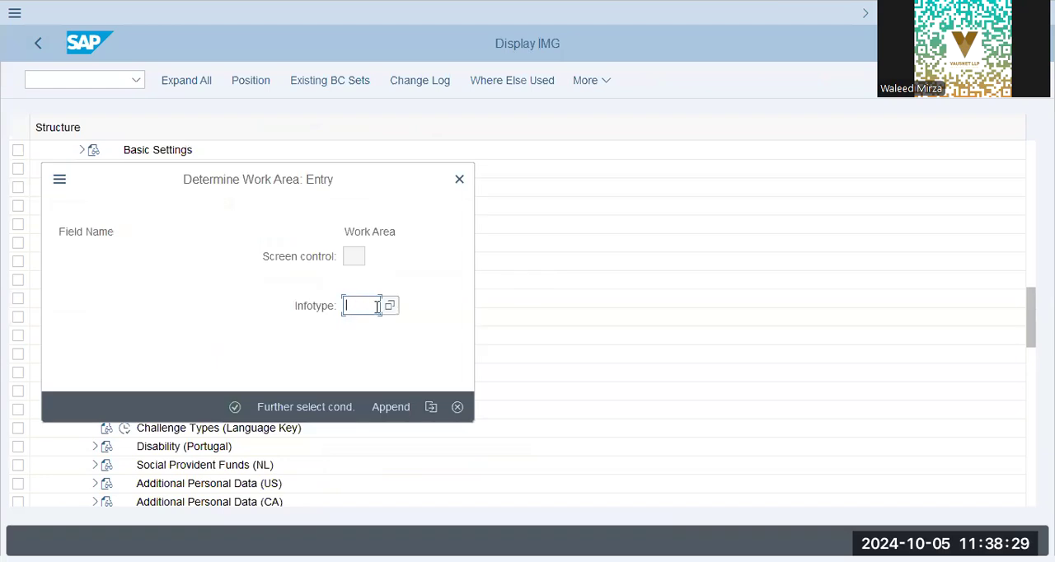
# Step: Find the residence infotype by searching the infotype list for "resid" and enter work area infotype 0048
pyautogui.click(391, 307)
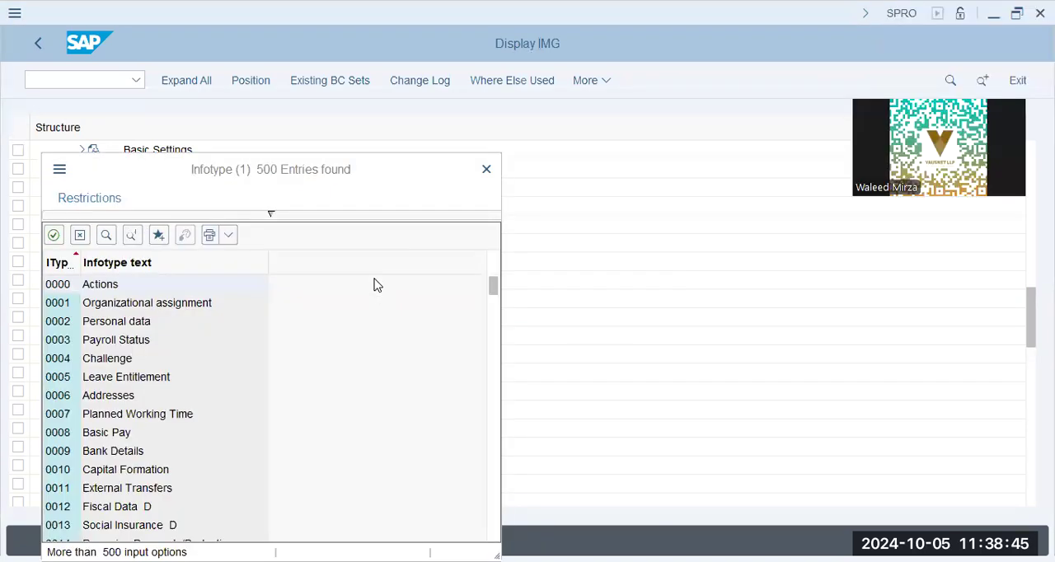
pyautogui.click(109, 236)
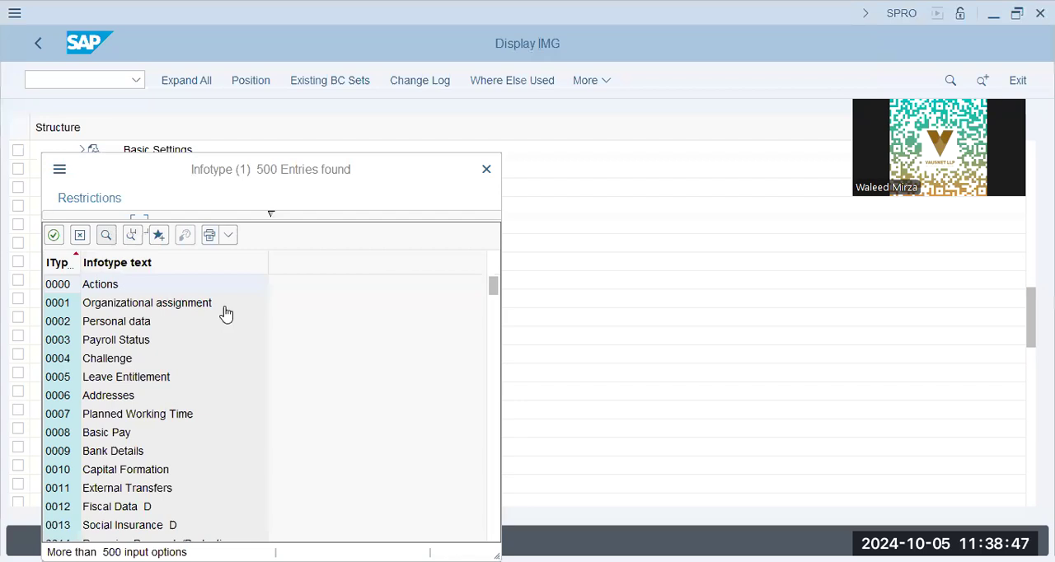
pyautogui.write('resid')
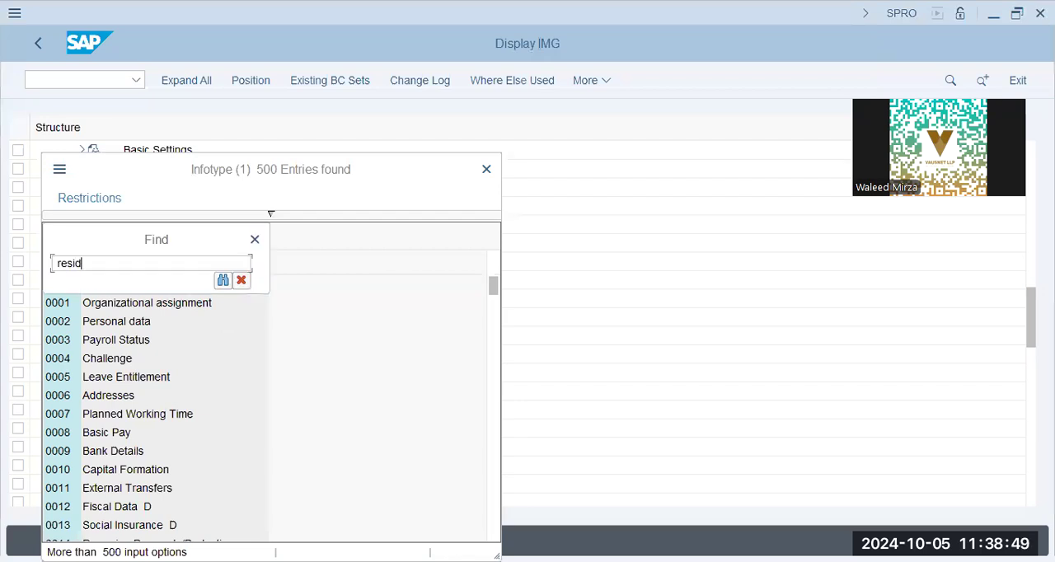
pyautogui.click(223, 281)
pyautogui.click(120, 284)
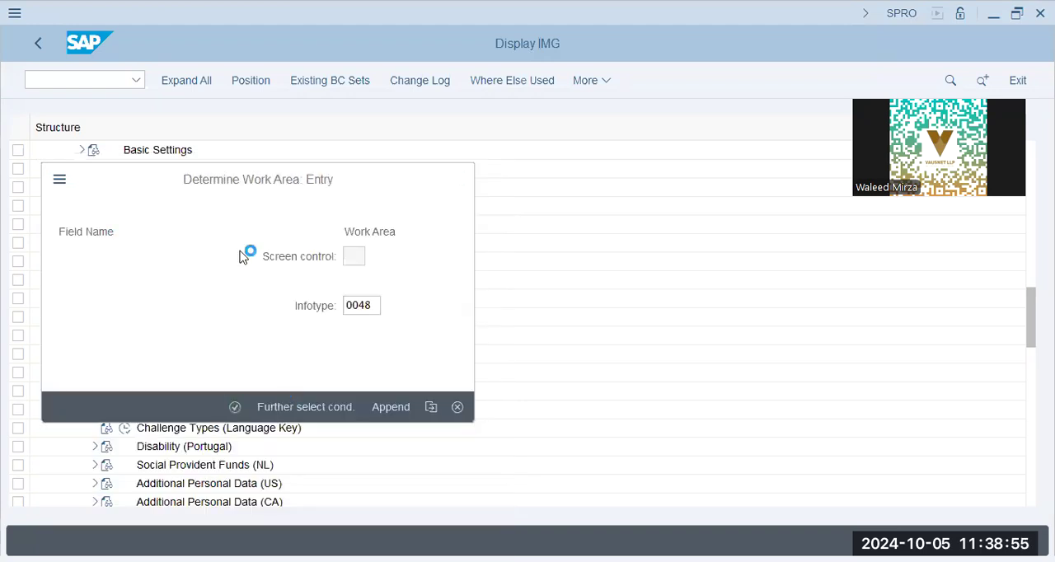
pyautogui.press('Return')
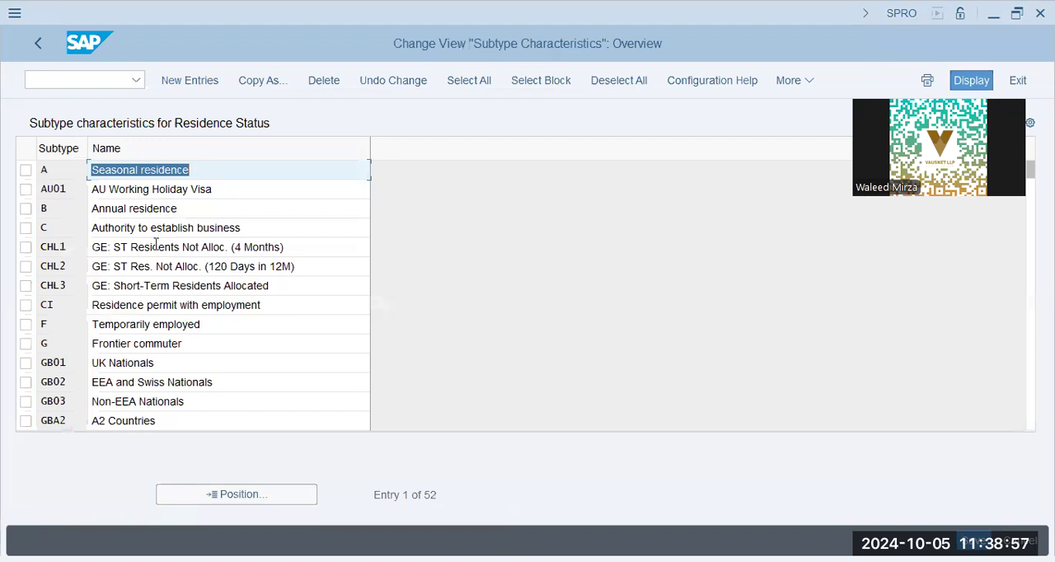
# Step: Examine the Residence Status subtypes and their names, and return to the implementation guide
pyautogui.click(150, 305)
pyautogui.click(238, 305)
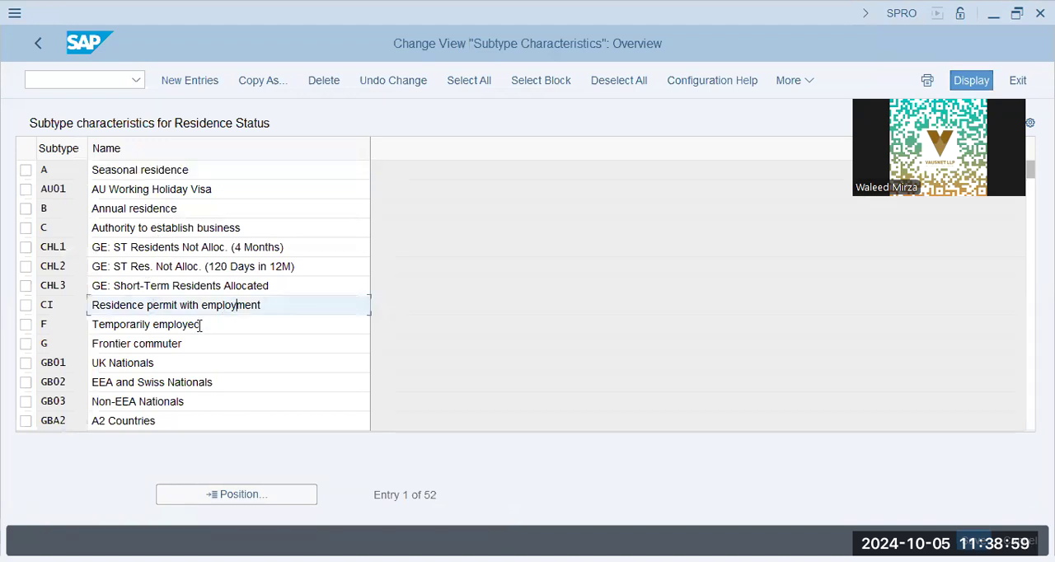
pyautogui.moveTo(205, 342); pyautogui.dragTo(52, 336)
pyautogui.press('Down')
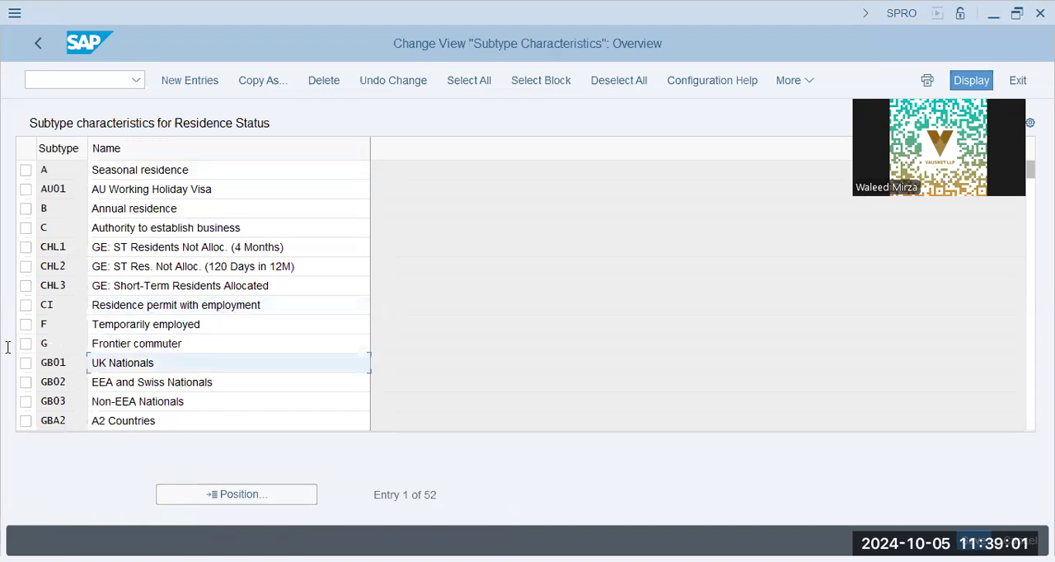
pyautogui.scroll(-3, 212, 334)
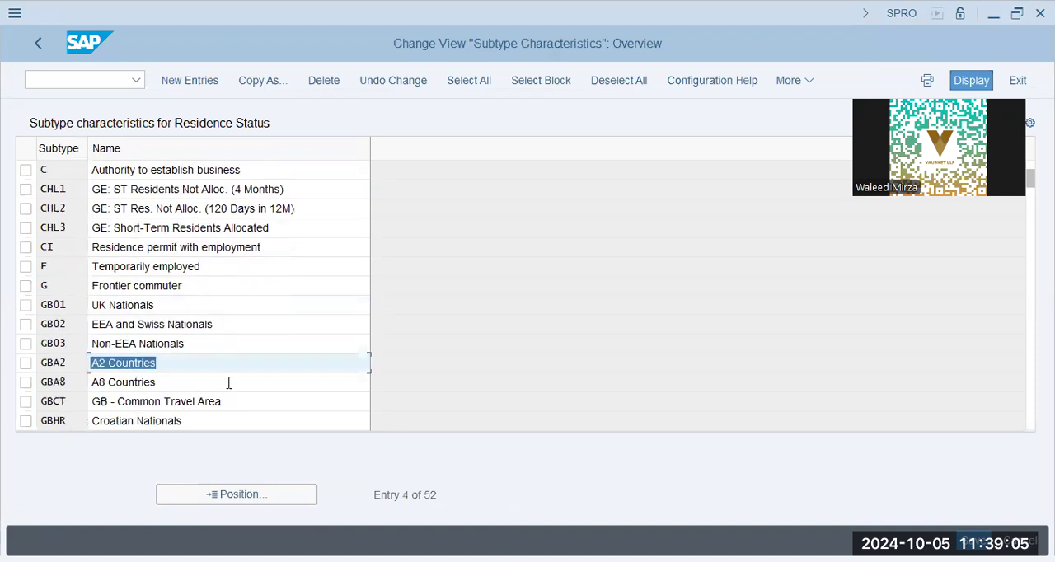
pyautogui.click(229, 382)
pyautogui.click(213, 167)
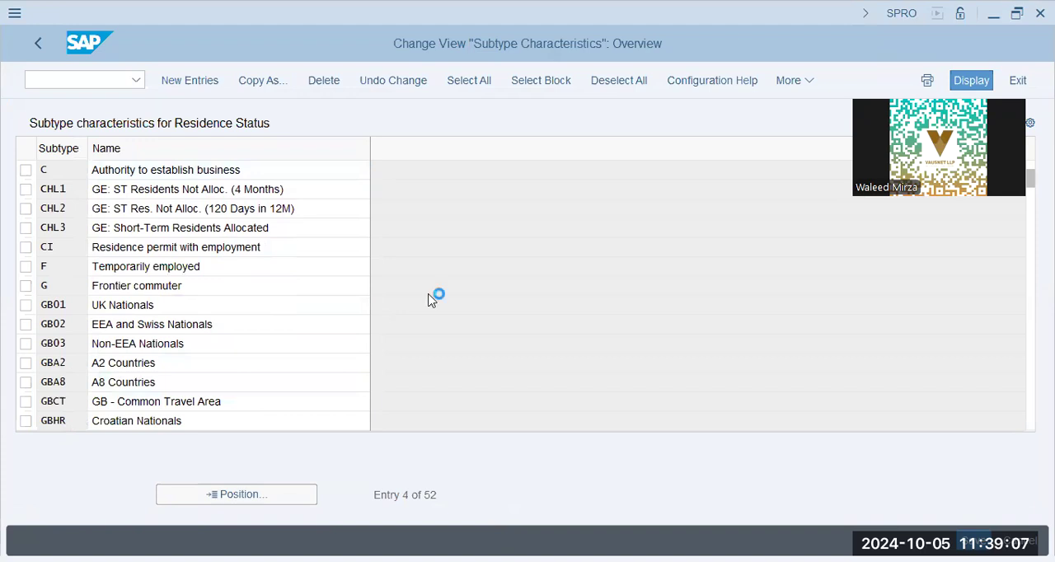
pyautogui.doubleClick(174, 172)
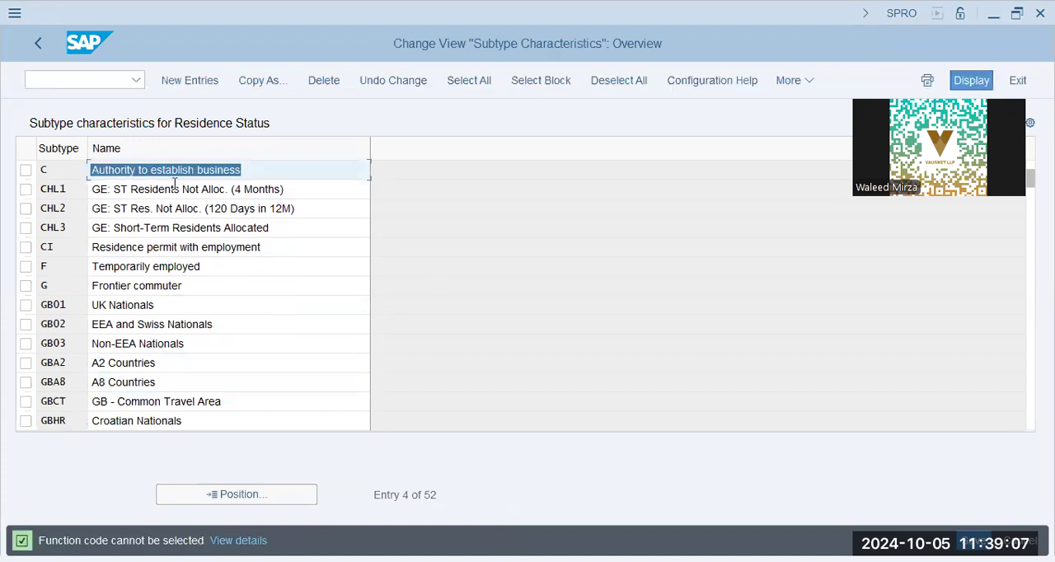
pyautogui.click(39, 44)
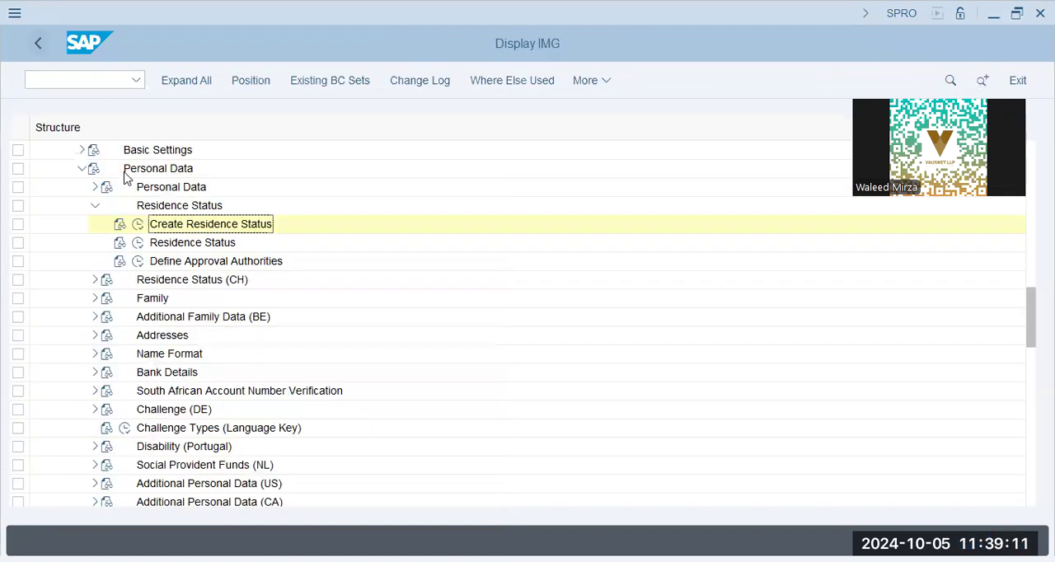
# Step: Collapse Residence Status, expand Addresses and open the Create address types activity
pyautogui.click(94, 207)
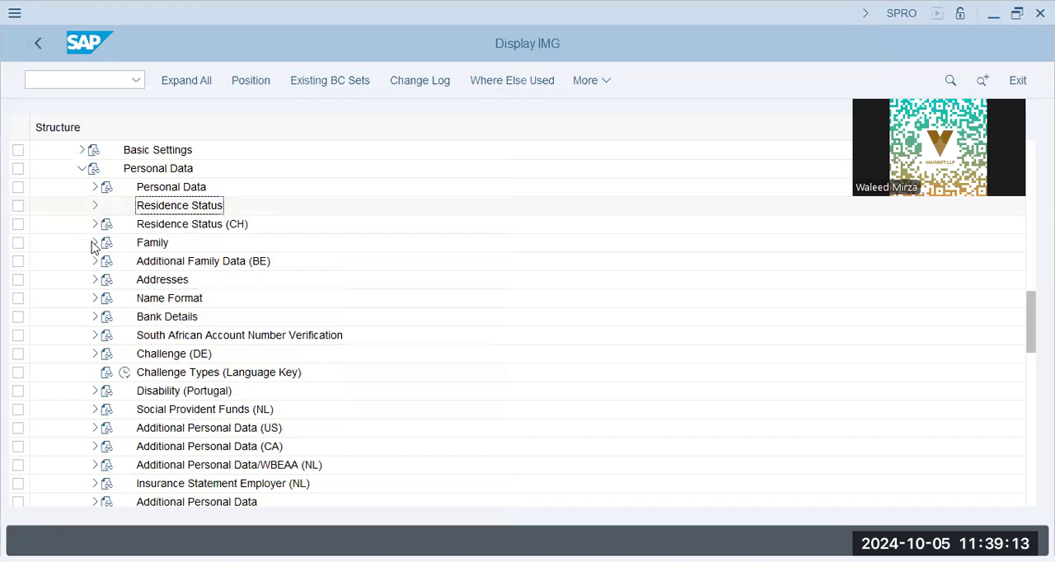
pyautogui.click(92, 281)
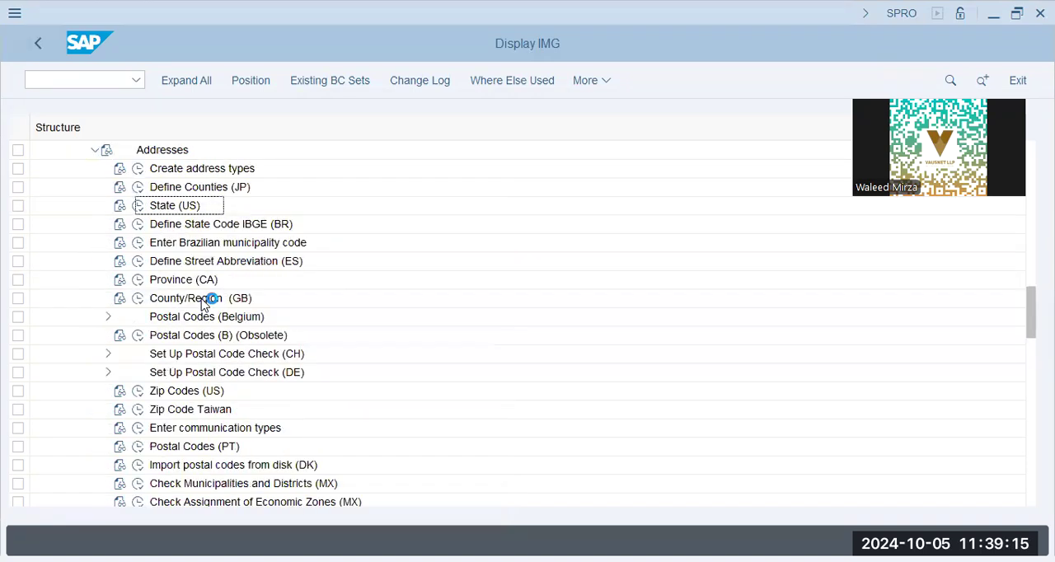
pyautogui.click(175, 170)
pyautogui.click(138, 168)
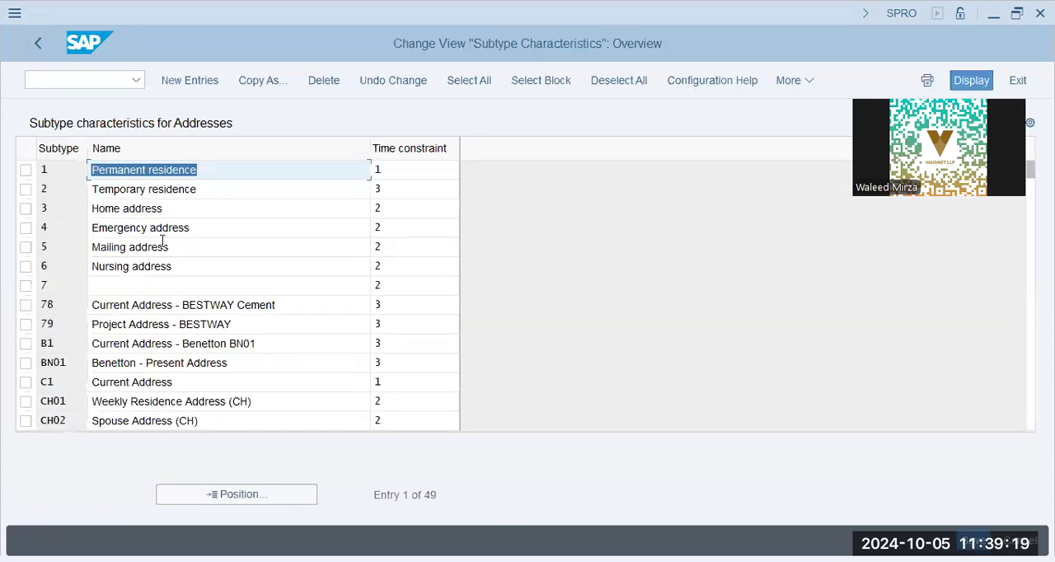
# Step: Examine the address subtypes and their time constraints, including the Benetton - Present Address entry
pyautogui.click(164, 244)
pyautogui.click(226, 184)
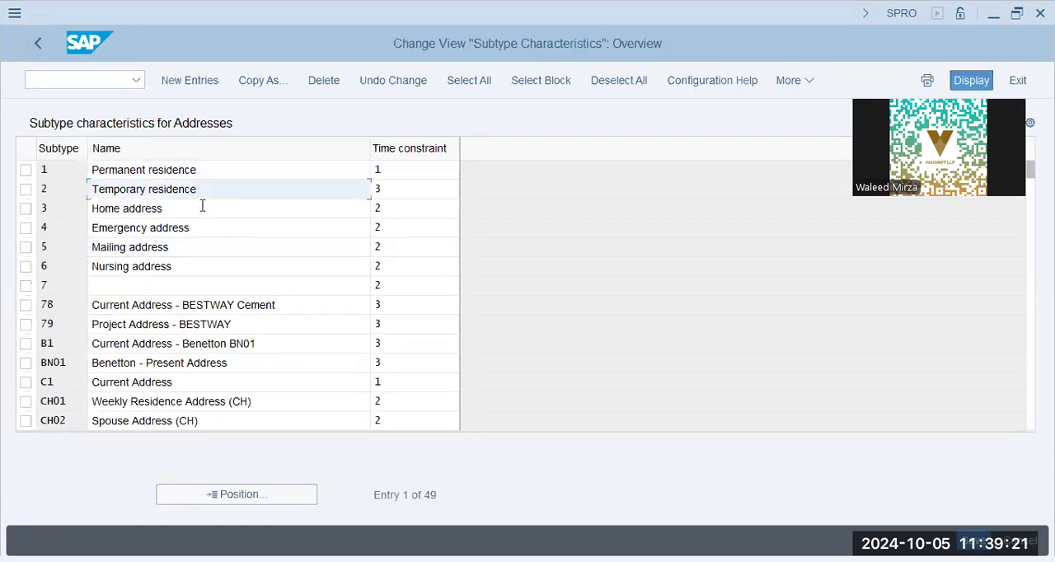
pyautogui.click(360, 170)
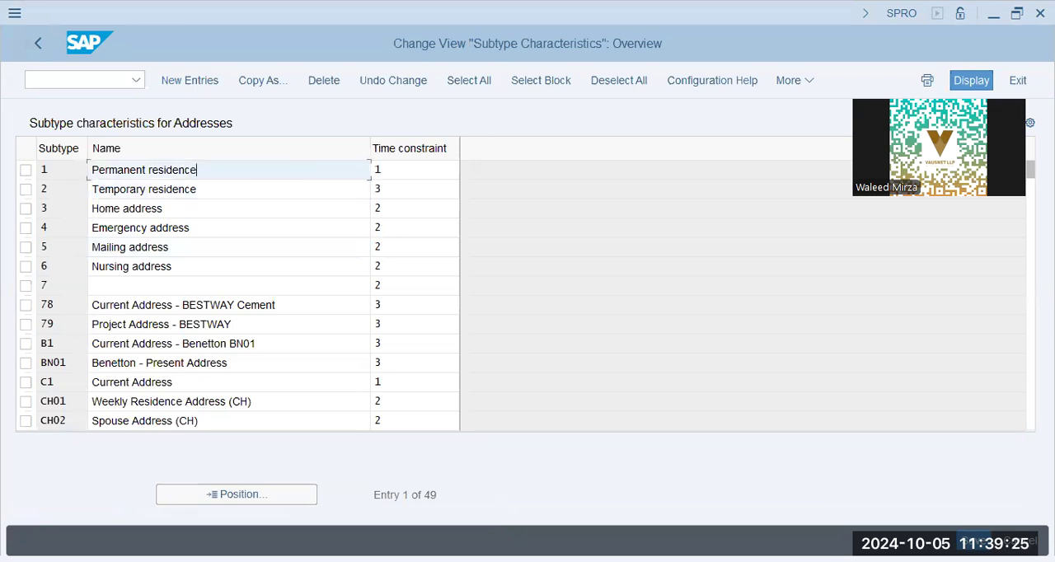
pyautogui.hotkey('alt', 'Tab')
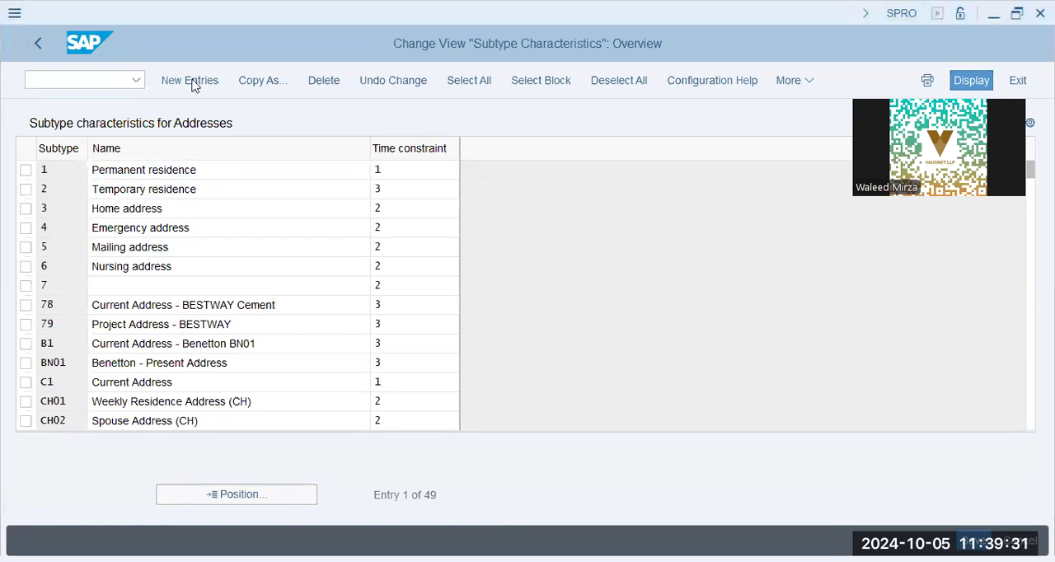
pyautogui.click(242, 496)
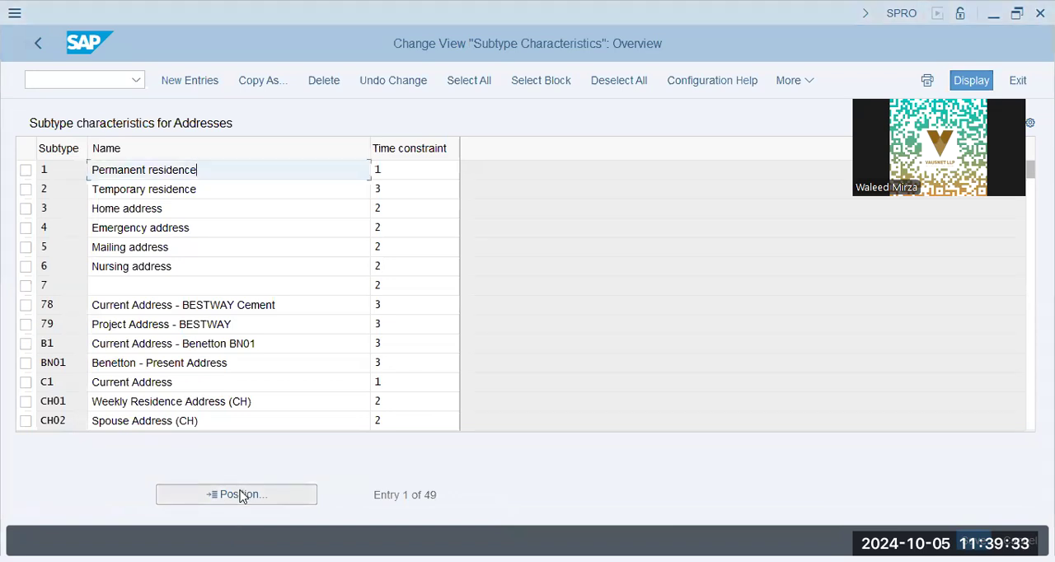
pyautogui.tripleClick(250, 362)
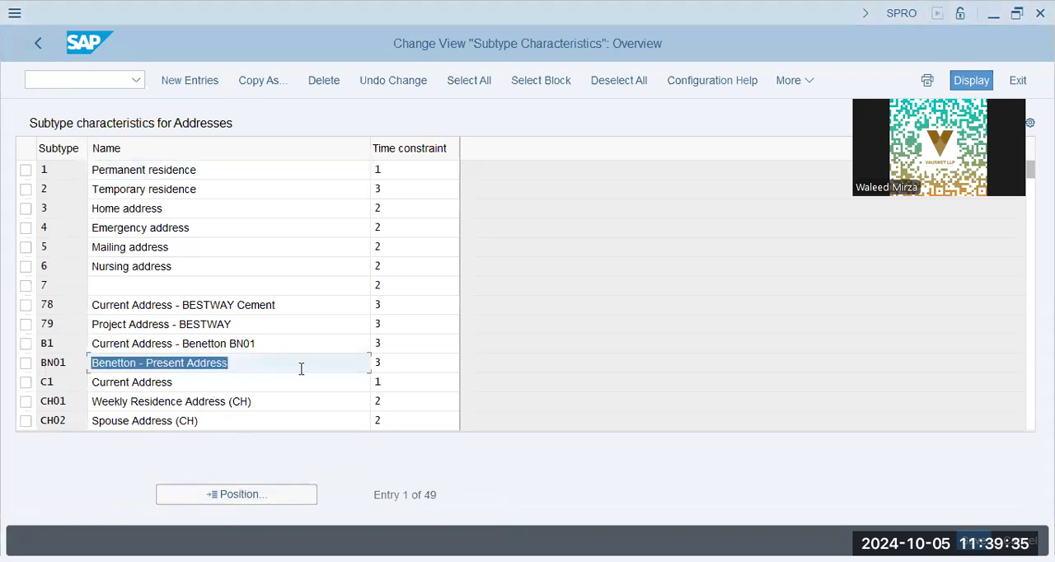
pyautogui.click(429, 363)
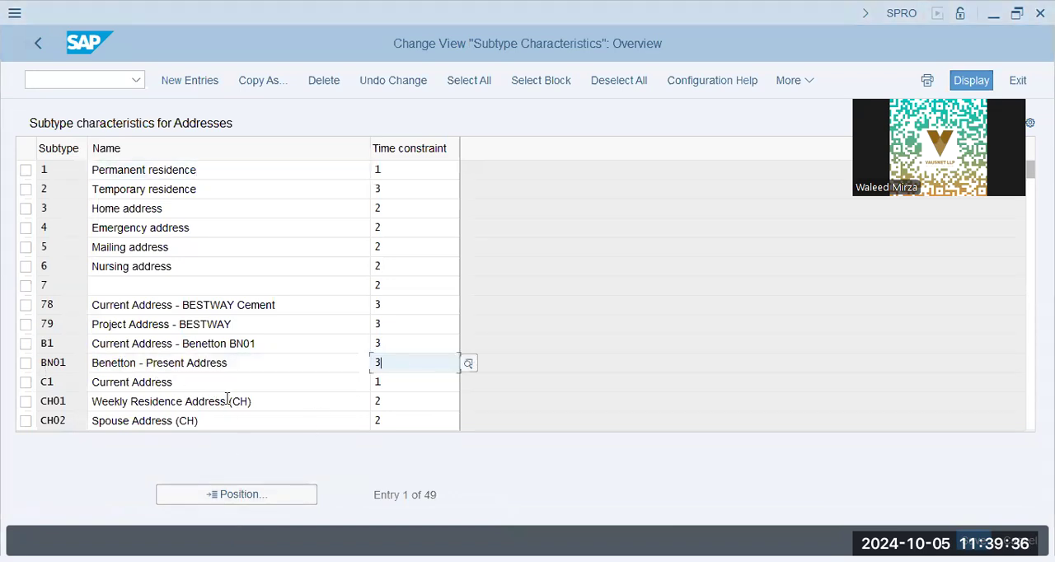
pyautogui.click(26, 362)
pyautogui.click(261, 81)
pyautogui.write('hn')
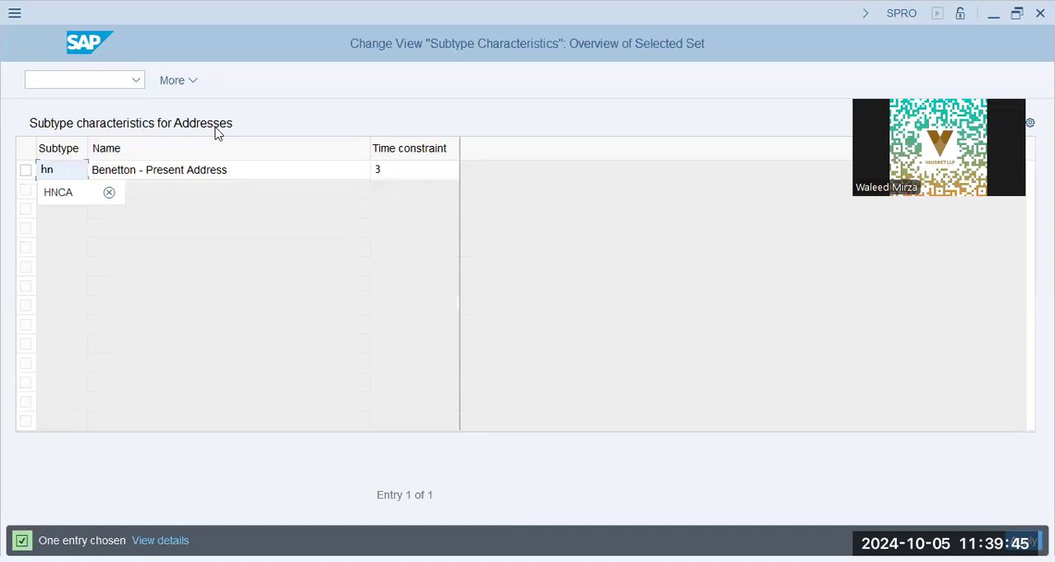
pyautogui.press('Return')
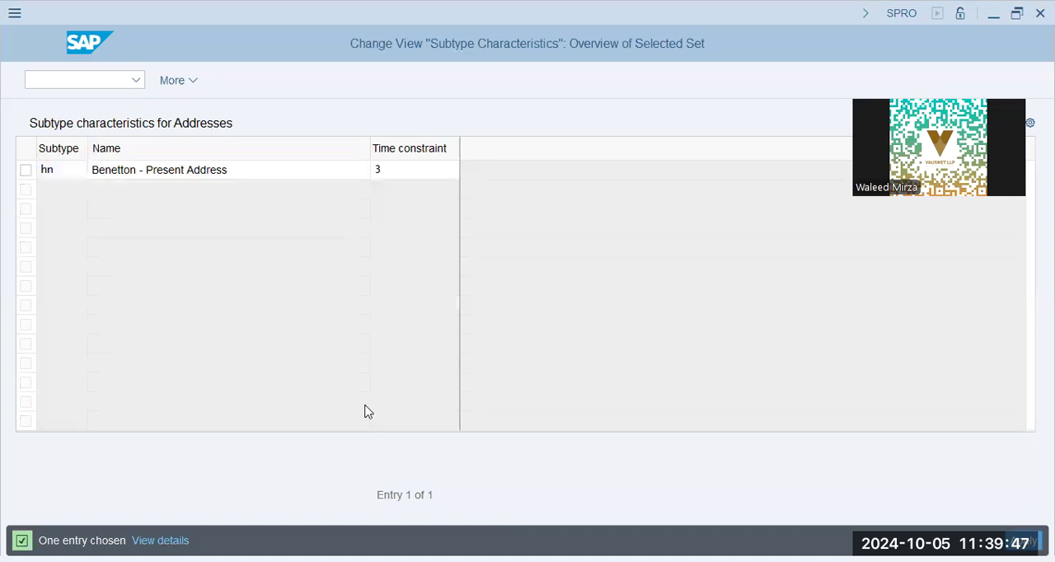
pyautogui.press('Escape')
pyautogui.click(324, 378)
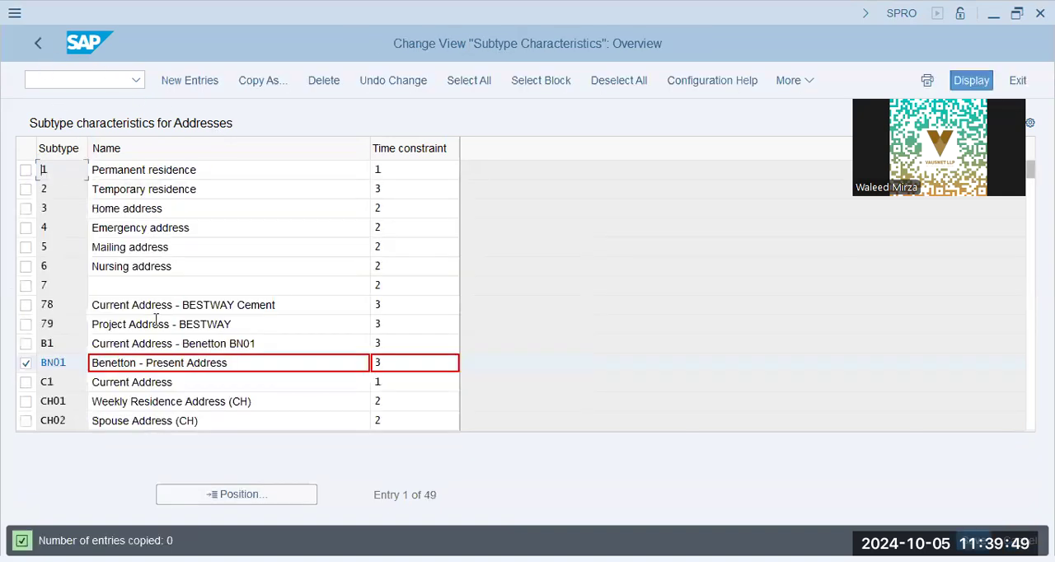
# Step: Locate address subtype HNCA, check its name and time constraint, and select the entry
pyautogui.click(210, 493)
pyautogui.write('hnca')
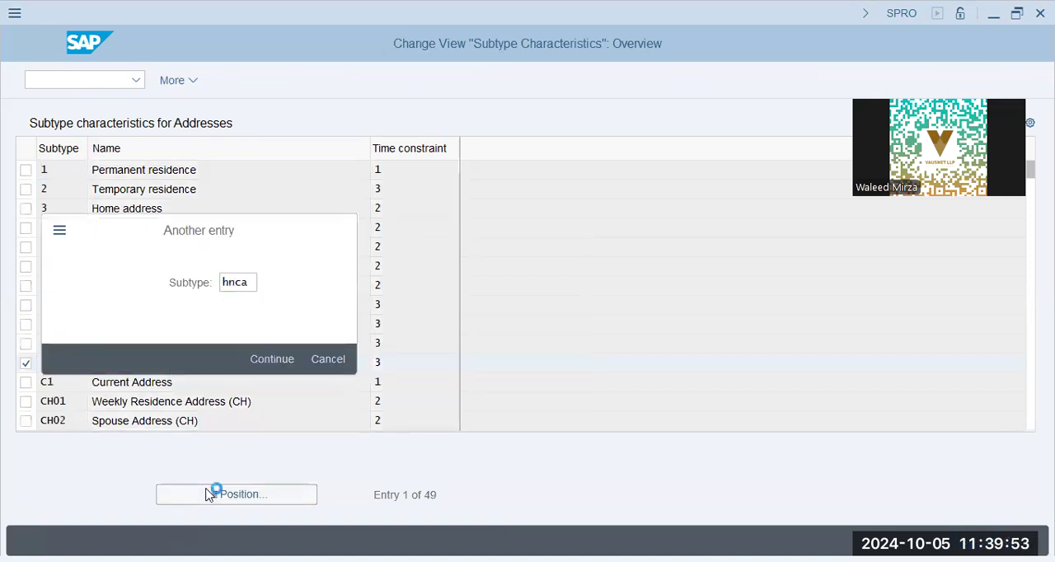
pyautogui.press('Return')
pyautogui.click(232, 170)
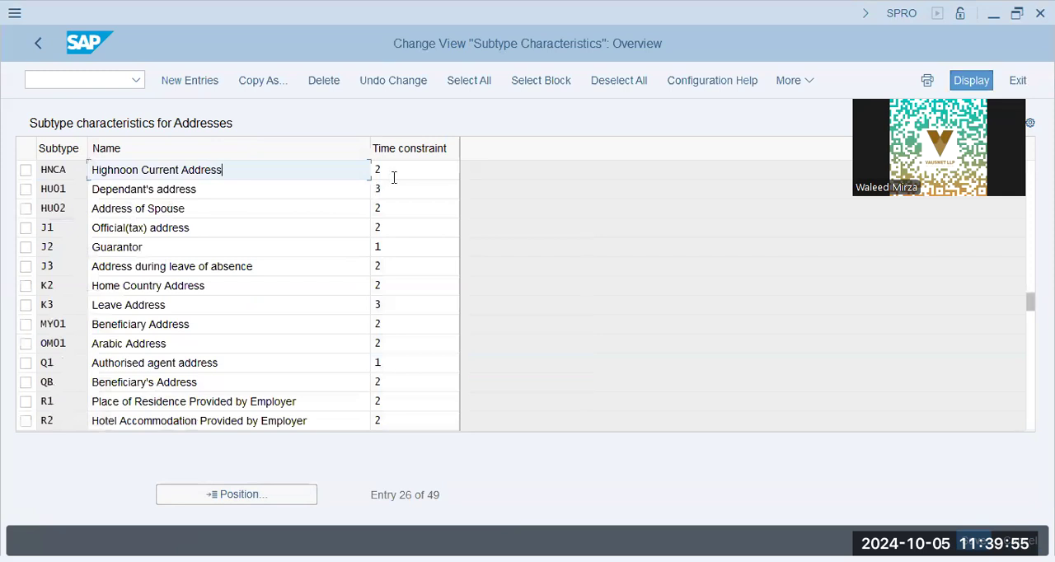
pyautogui.press('Tab')
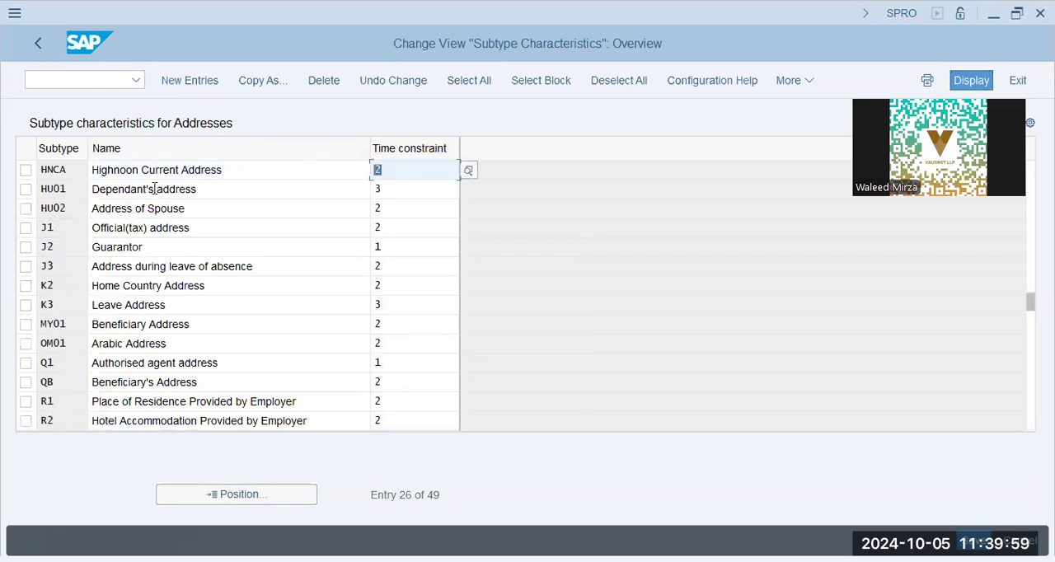
pyautogui.click(26, 170)
pyautogui.click(208, 83)
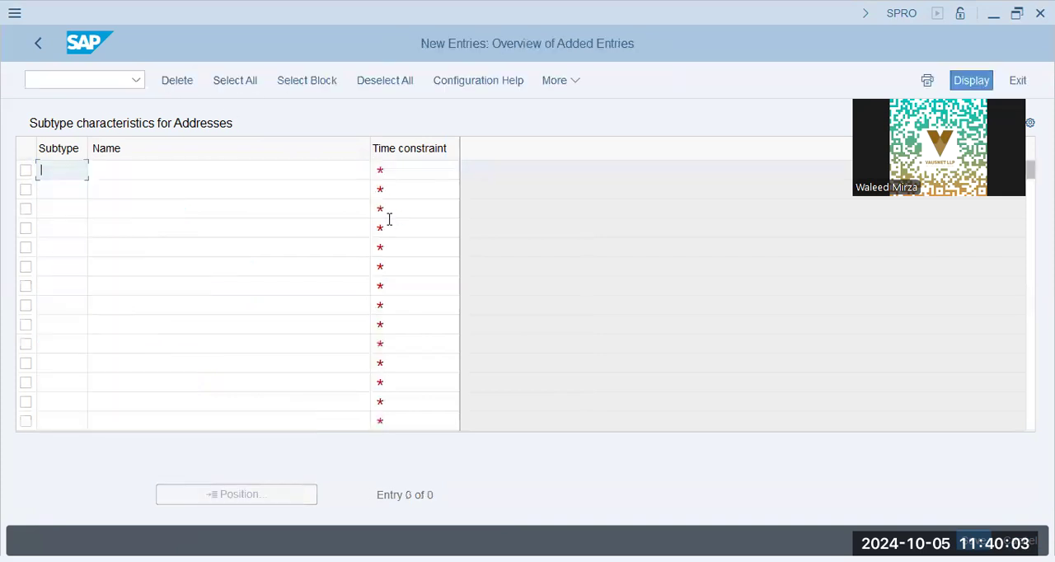
pyautogui.press('F3')
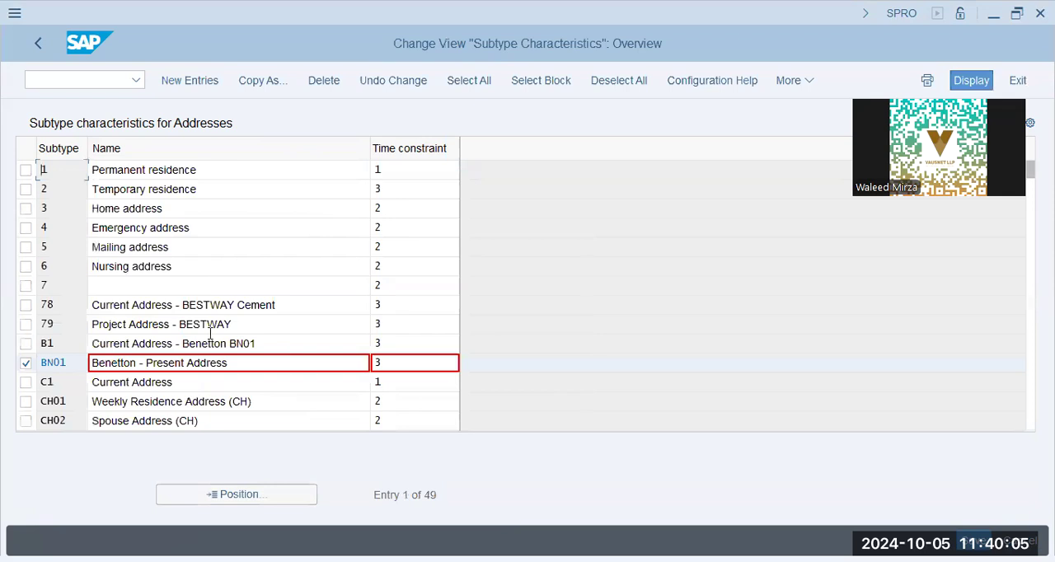
pyautogui.click(238, 495)
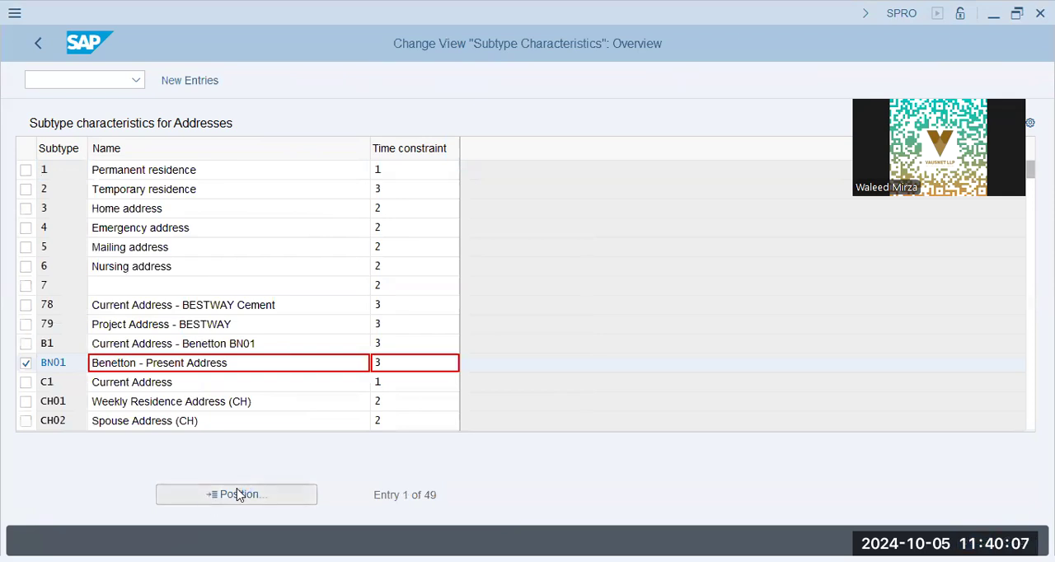
pyautogui.write('hn')
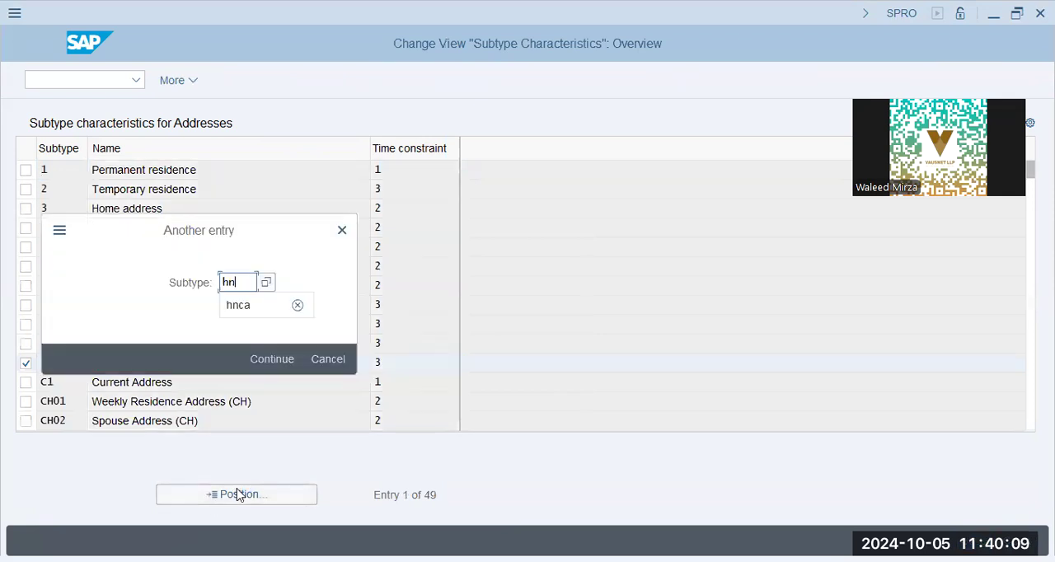
pyautogui.write('ca')
pyautogui.press('Return')
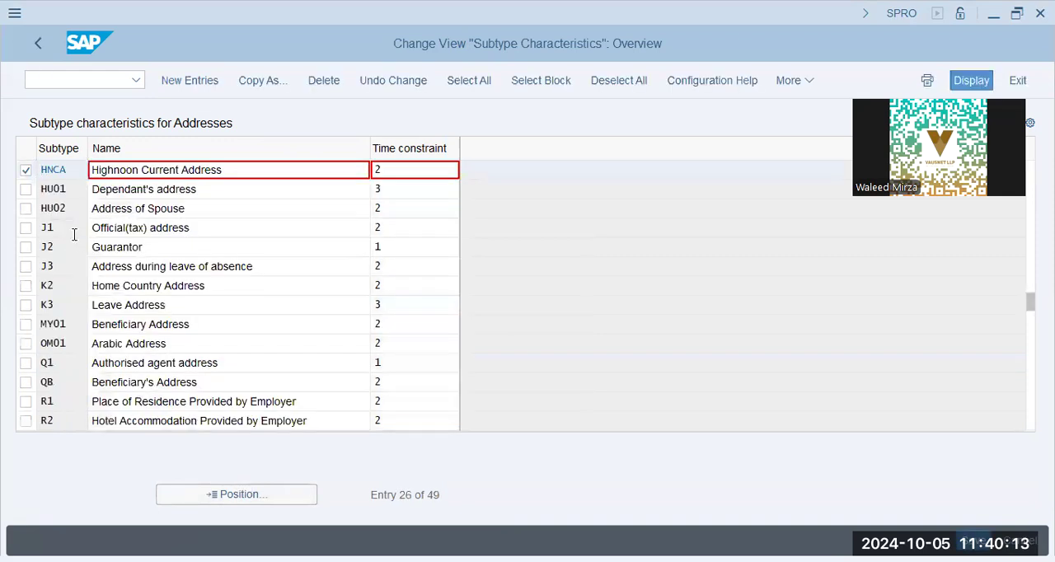
# Step: Deselect the BN01 Benetton - Present Address entry, keeping the HNCA entry selected
pyautogui.scroll(1, 75, 235)
pyautogui.scroll(1, 75, 235)
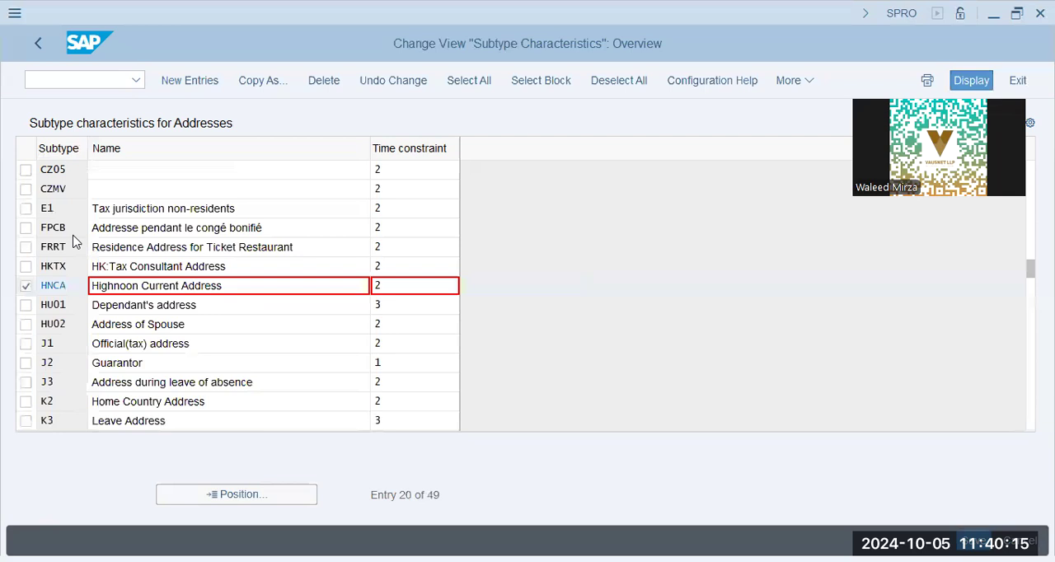
pyautogui.scroll(1, 75, 235)
pyautogui.scroll(1, 74, 235)
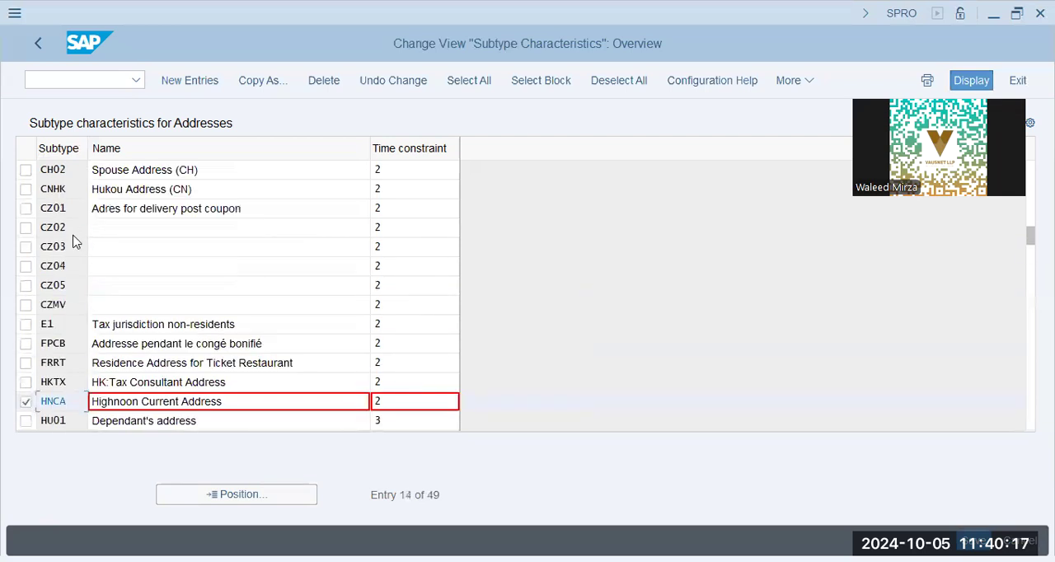
pyautogui.scroll(1, 75, 235)
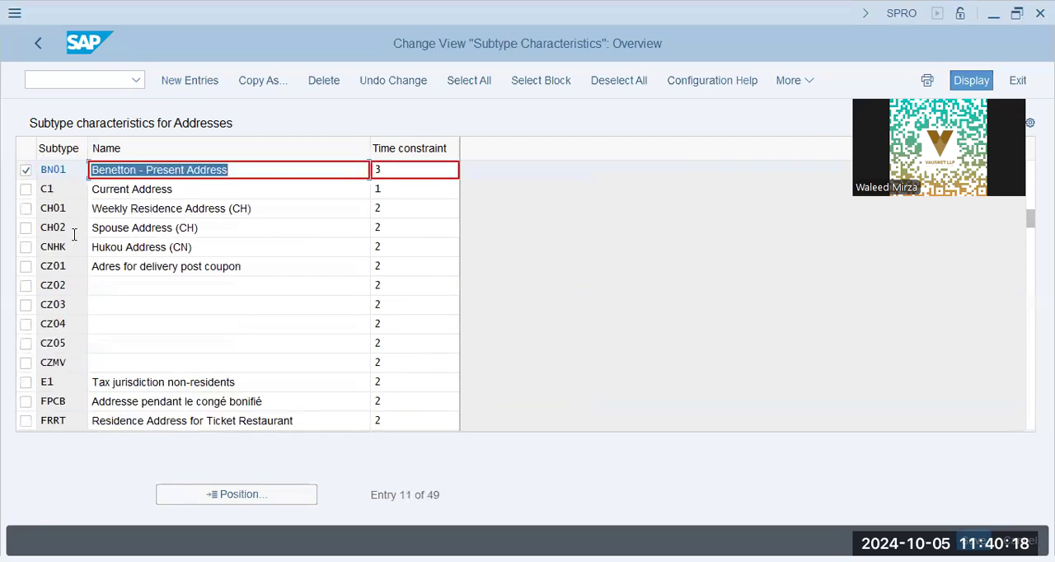
pyautogui.click(26, 171)
# Step: Copy the selected HNCA entry and set the copy's time constraint to 3
pyautogui.click(252, 83)
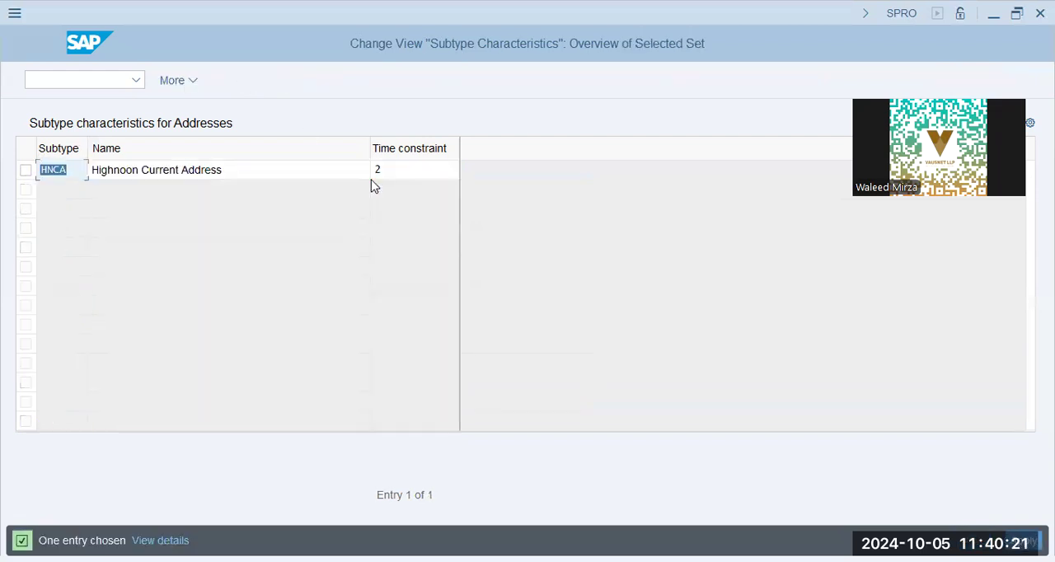
pyautogui.click(255, 168)
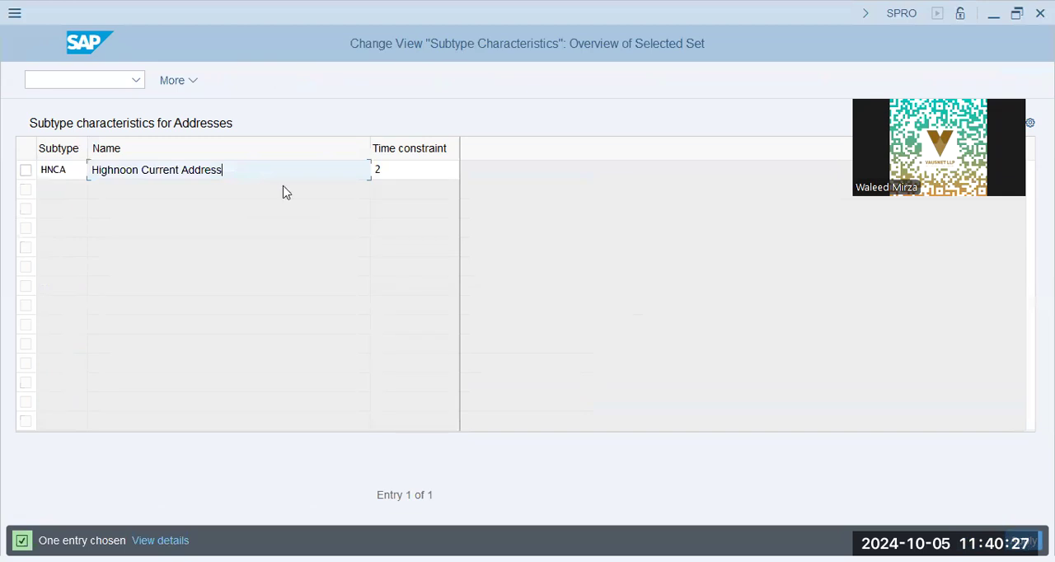
pyautogui.press('Tab')
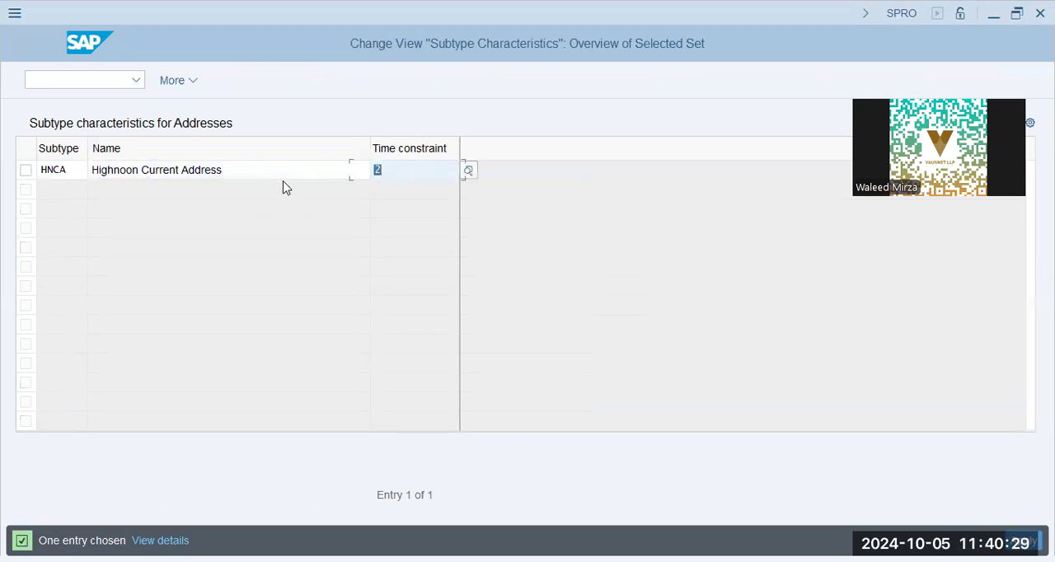
pyautogui.write('3')
pyautogui.press('Return')
# Step: Change the copied entry's subtype code to HNCP
pyautogui.press('Tab')
pyautogui.hotkey('shift', 'Tab')
pyautogui.hotkey('shift', 'Tab')
pyautogui.hotkey('shift', 'Tab')
pyautogui.press('Right')
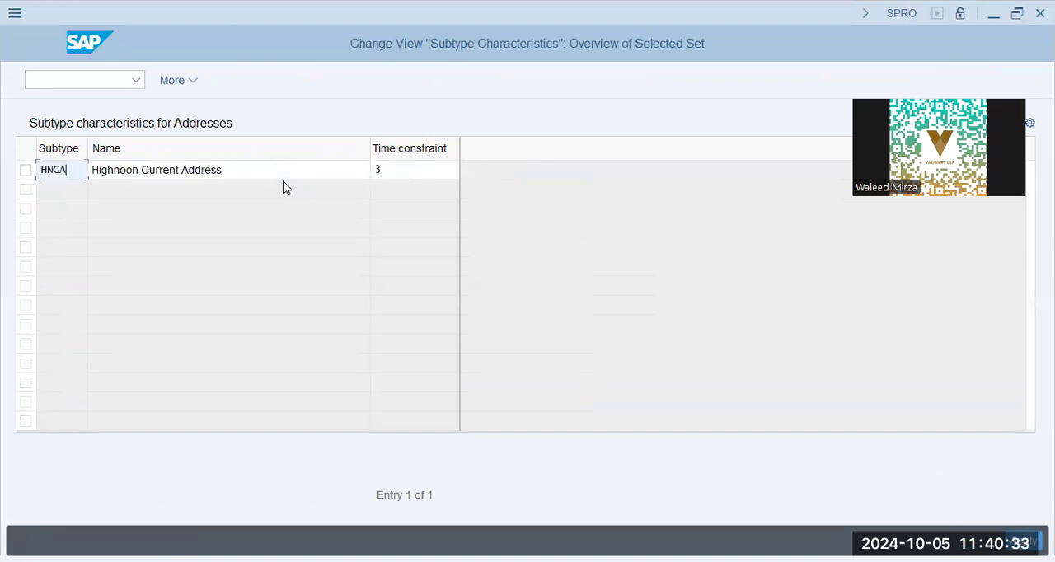
pyautogui.write('P')
# Step: Replace the word "Current" with "P" in the copied entry's name
pyautogui.press('Tab')
pyautogui.press('Right')
pyautogui.press('Left')
pyautogui.press('Left')
pyautogui.press('Left')
pyautogui.press('Left')
pyautogui.press('Left')
pyautogui.press('Left')
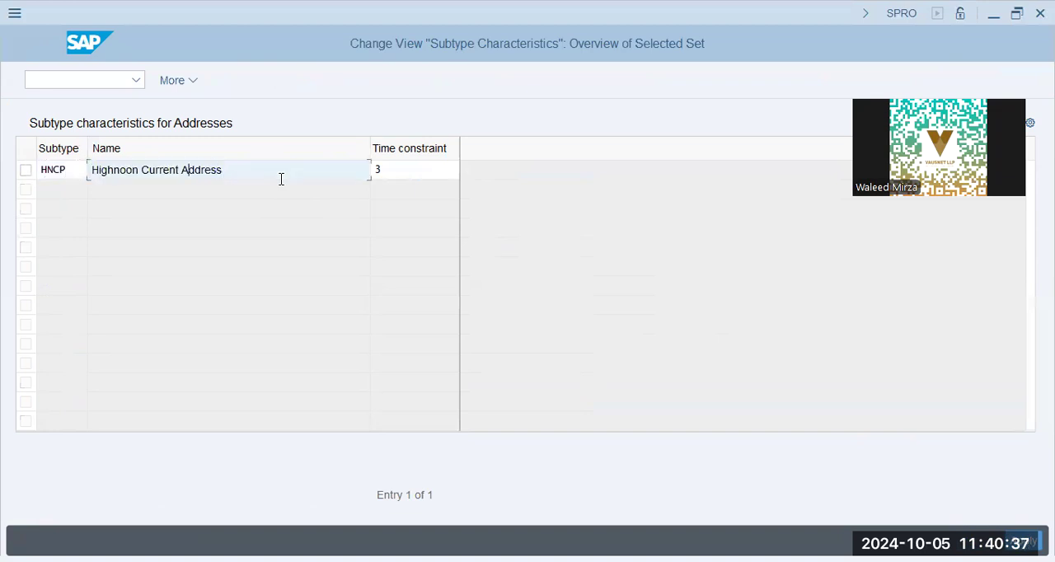
pyautogui.hotkey('shift', 'Left')
pyautogui.hotkey('shift', 'Left')
# Step: Change the copied entry's subtype code to HNPA
pyautogui.hotkey('shift', 'Left')
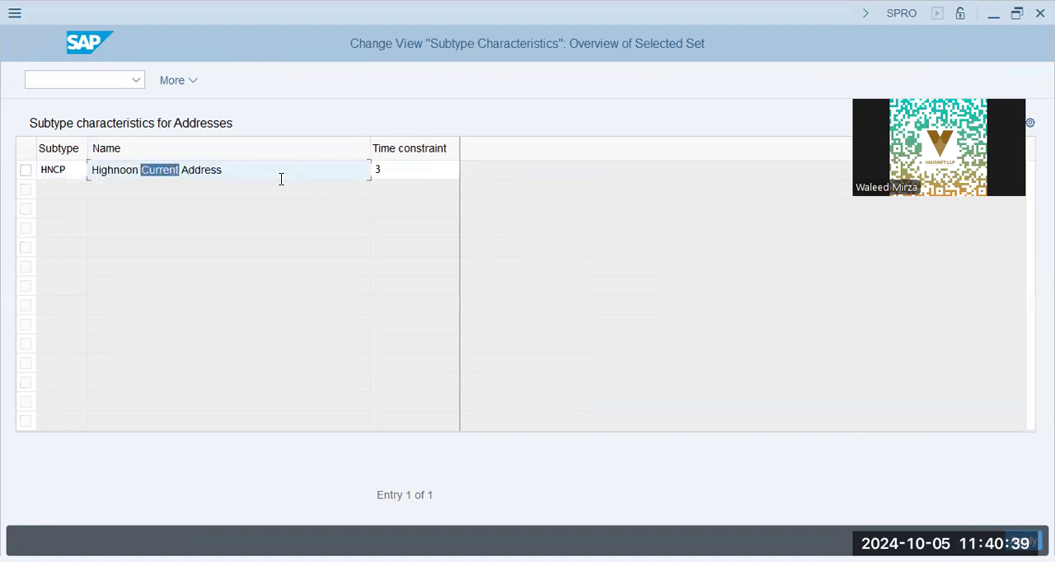
pyautogui.write('P')
pyautogui.hotkey('shift', 'Tab')
pyautogui.press('End')
pyautogui.hotkey('shift', 'Left')
pyautogui.hotkey('shift', 'Left')
pyautogui.write('PA')
# Step: Complete the copied entry's name as "Highnoon Present Address" and confirm the copy
pyautogui.press('Tab')
pyautogui.press('End')
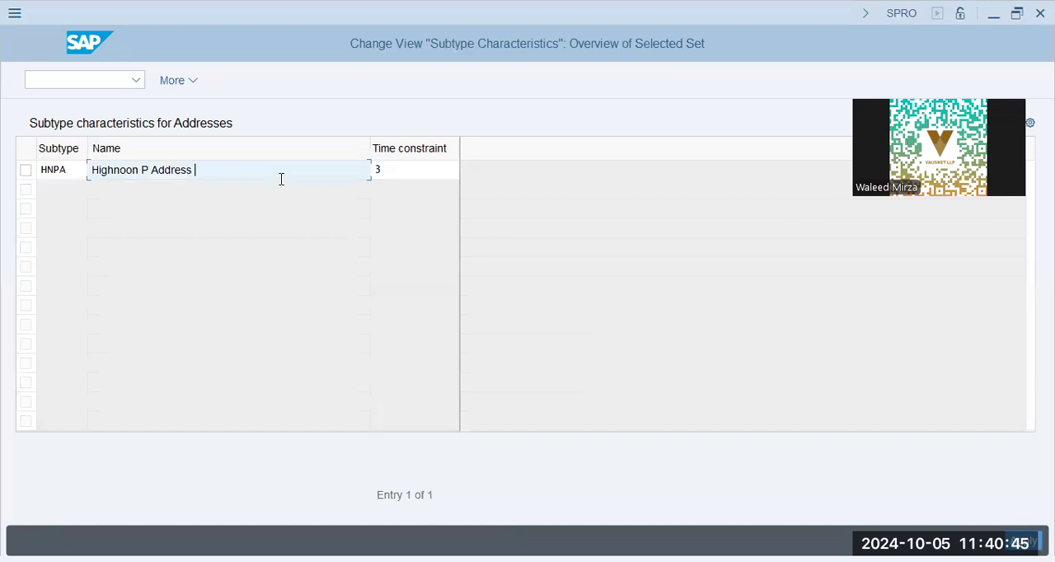
pyautogui.press('Left')
pyautogui.press('Left')
pyautogui.press('Left')
pyautogui.press('Left')
pyautogui.press('Left')
pyautogui.press('Left')
pyautogui.write('resent')
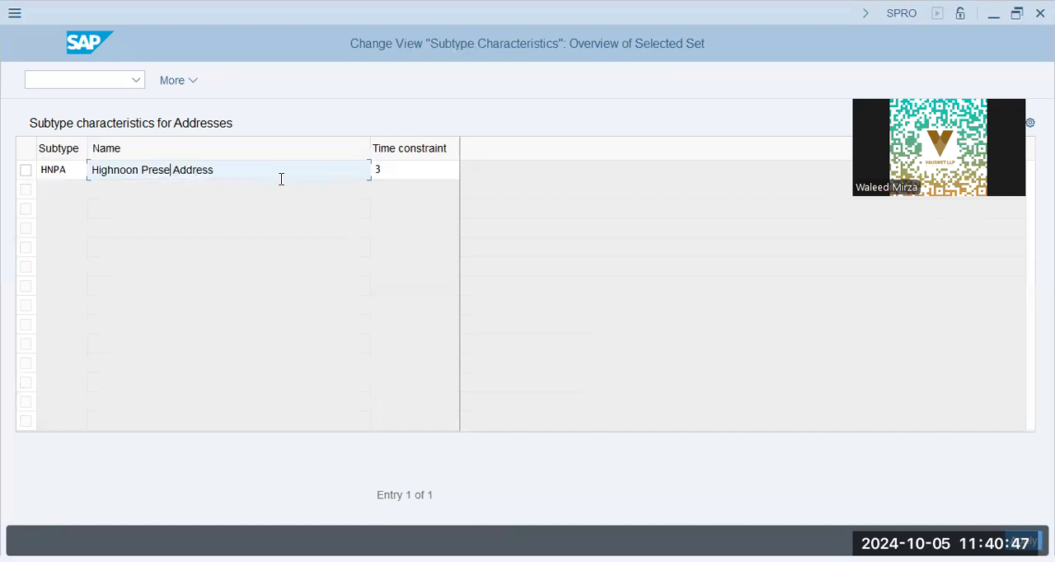
pyautogui.press('Tab')
pyautogui.press('Return')
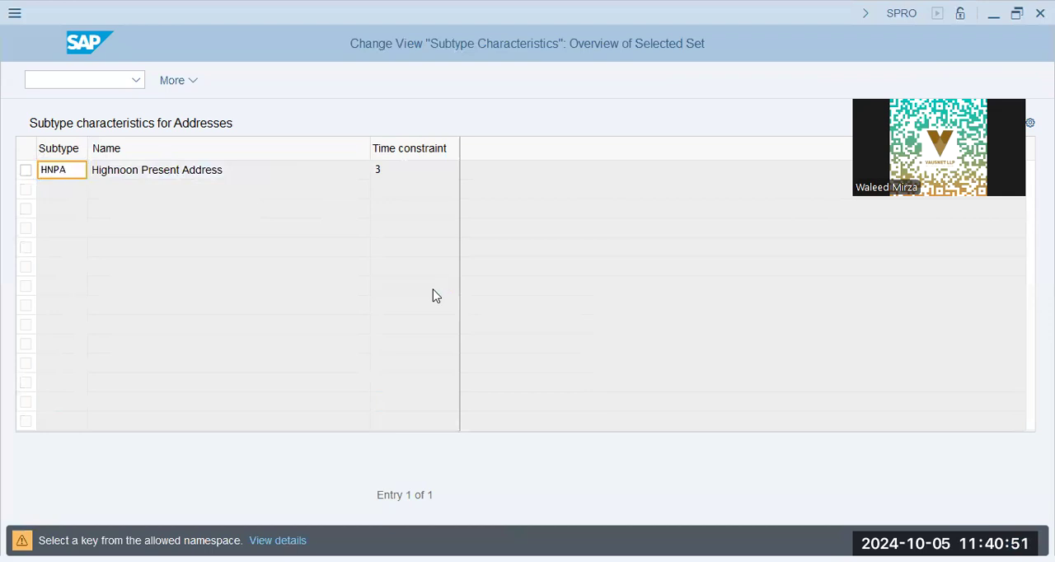
pyautogui.press('Return')
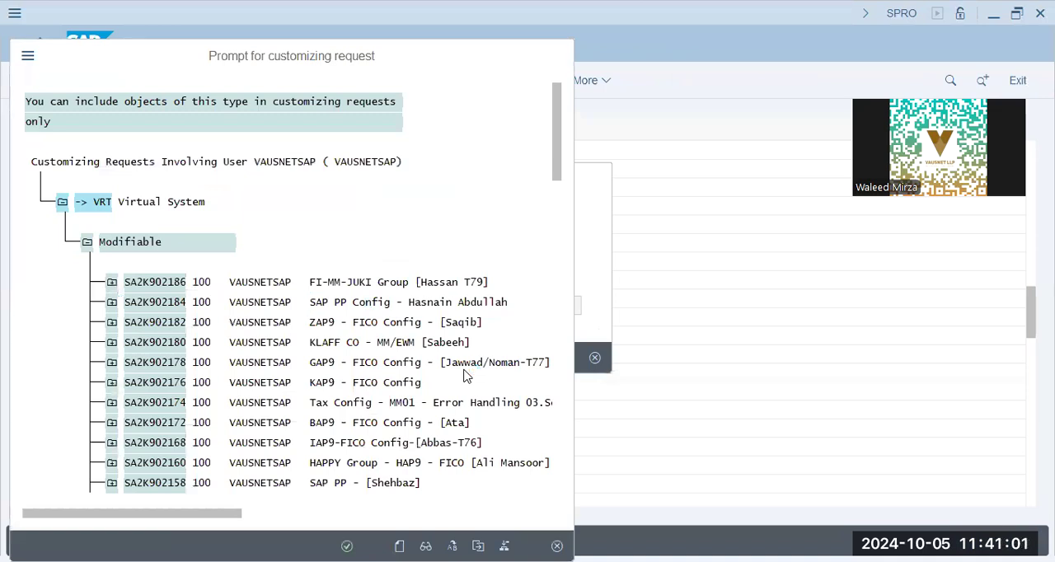
# Step: Search the customizing requests for "highn"
pyautogui.hotkey('ctrl', 'f')
pyautogui.write('highn')
pyautogui.press('Return')
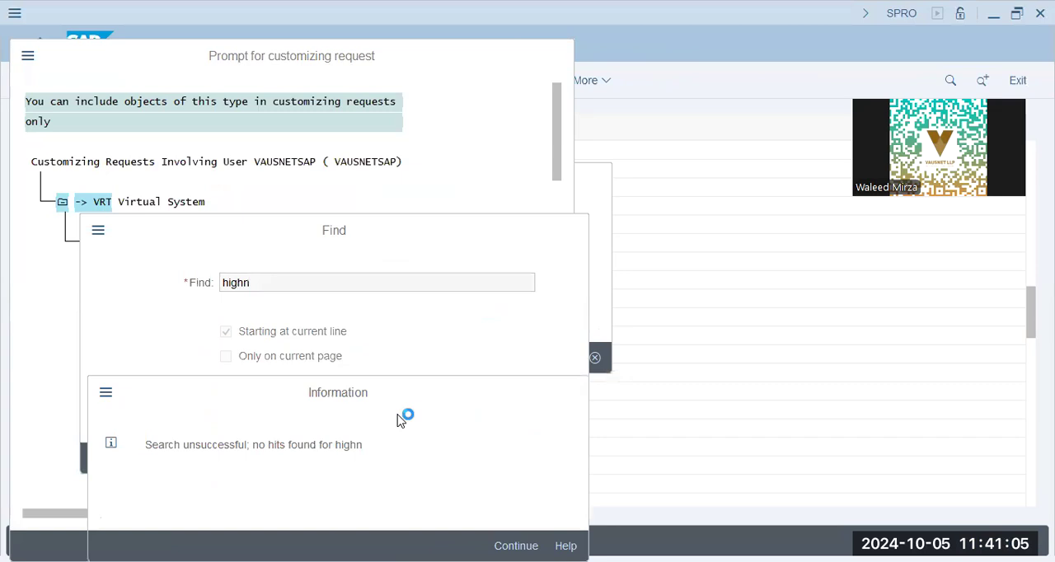
pyautogui.press('Return')
# Step: Search the customizing requests for "hn01", choose the SAP HCM-HN01 Config request and save the new address subtype to it
pyautogui.write('hn01')
pyautogui.press('Return')
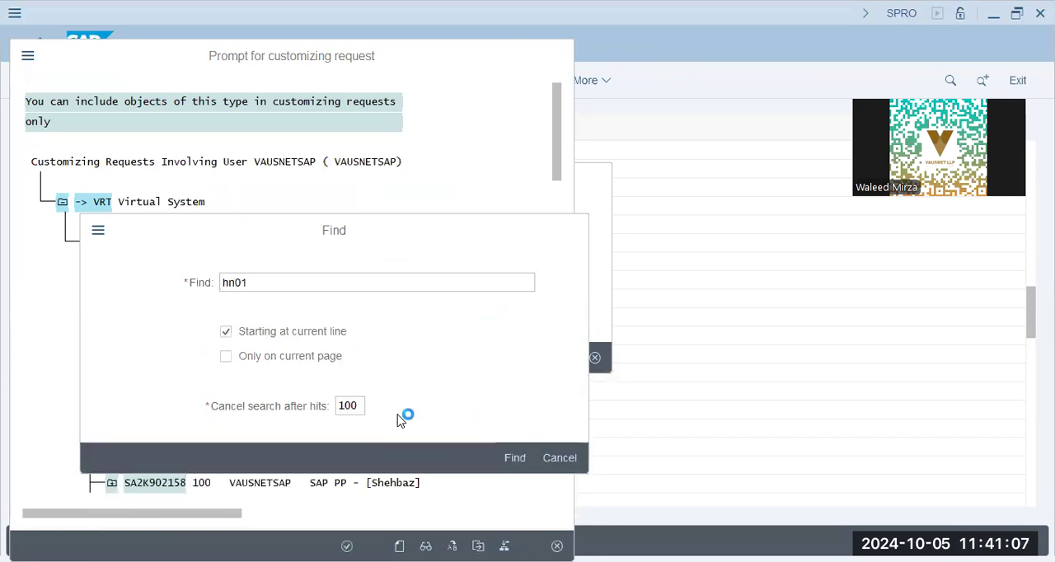
pyautogui.doubleClick(470, 102)
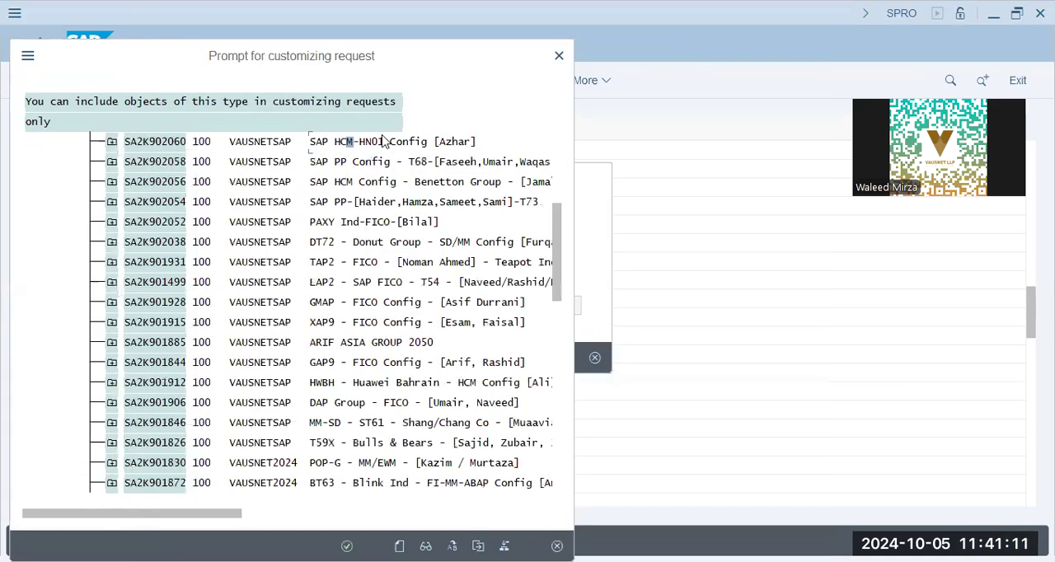
pyautogui.press('Return')
pyautogui.click(348, 357)
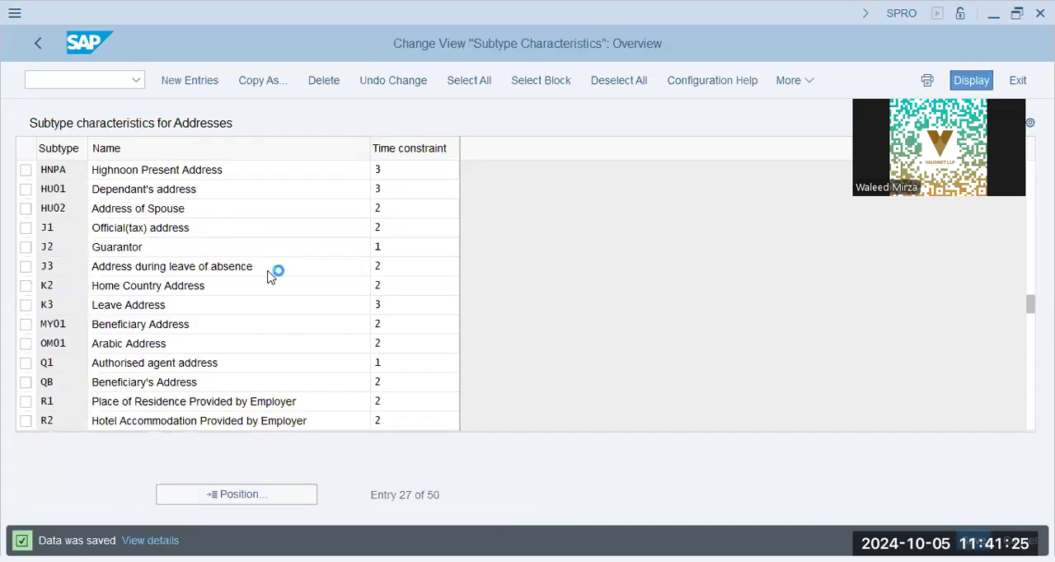
# Step: Return to the implementation guide and collapse the Addresses, Personal Data and Personnel Administration nodes
pyautogui.click(124, 229)
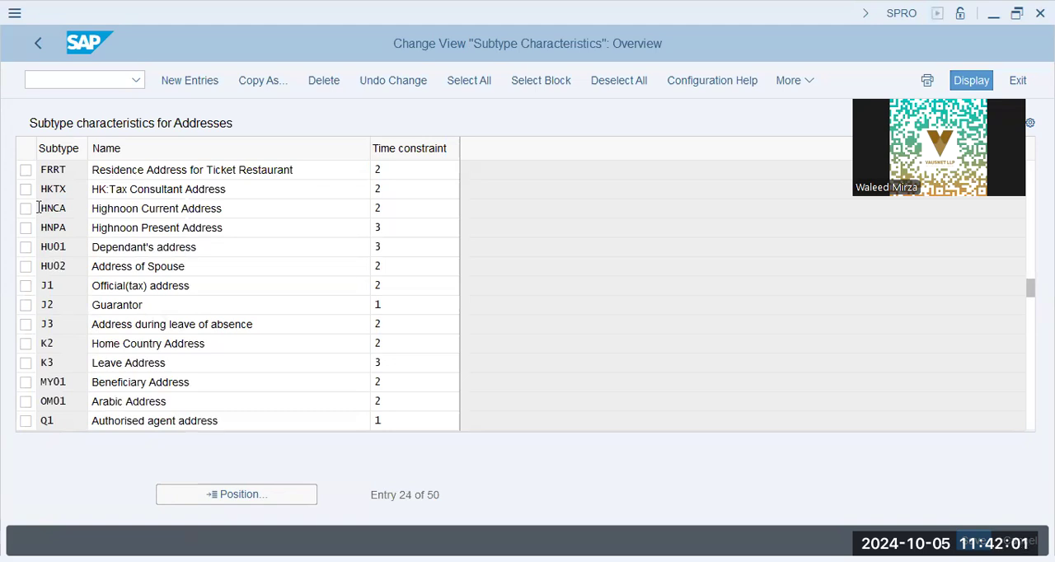
pyautogui.click(37, 44)
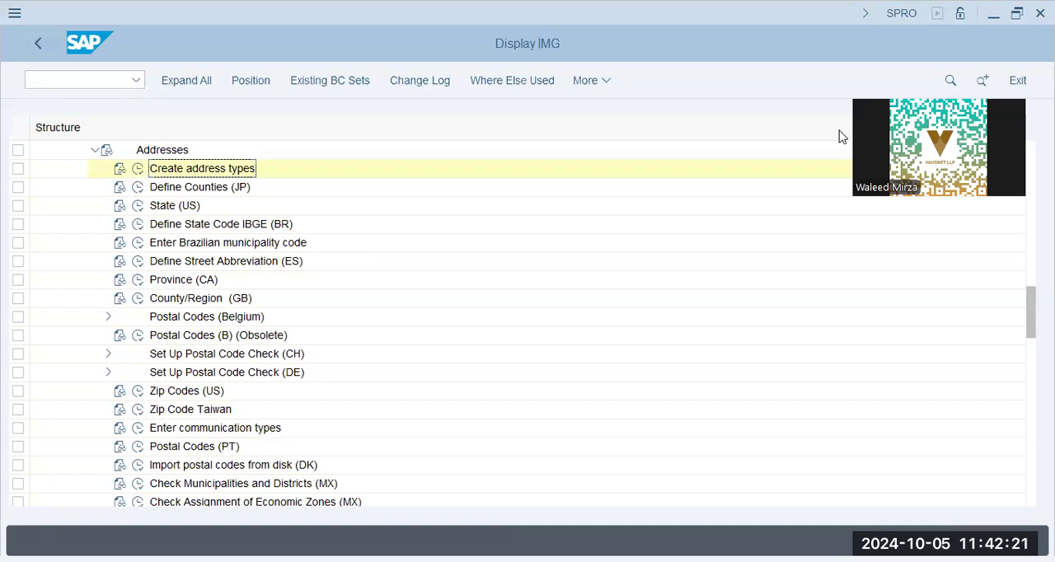
pyautogui.click(95, 153)
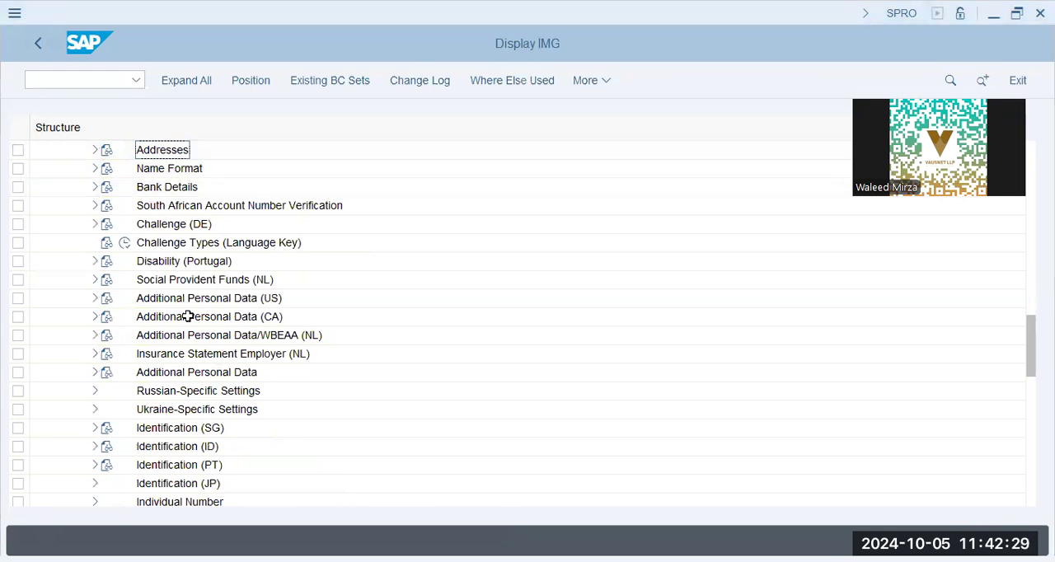
pyautogui.scroll(4, 188, 317)
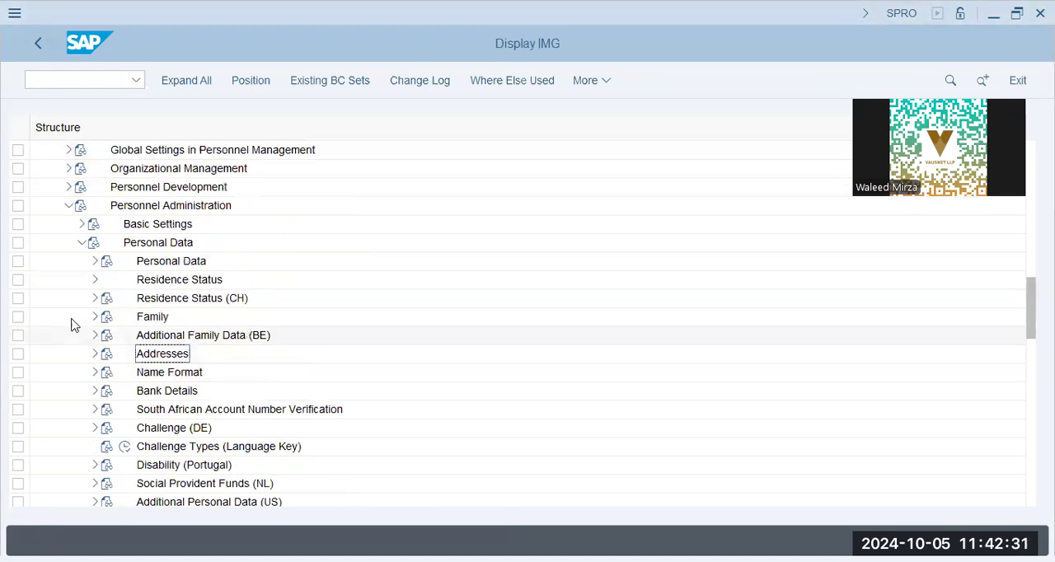
pyautogui.click(82, 243)
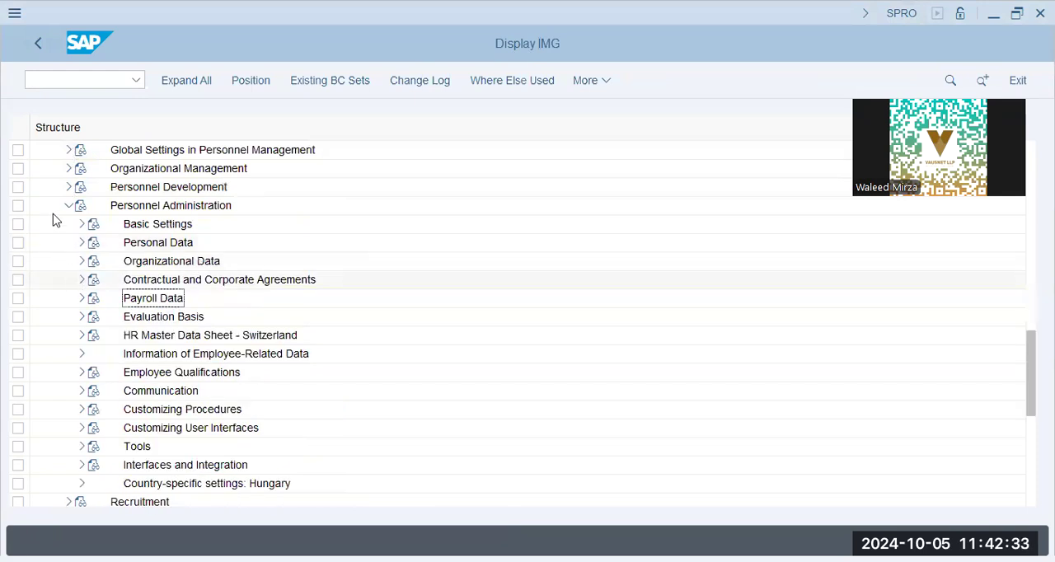
pyautogui.click(67, 207)
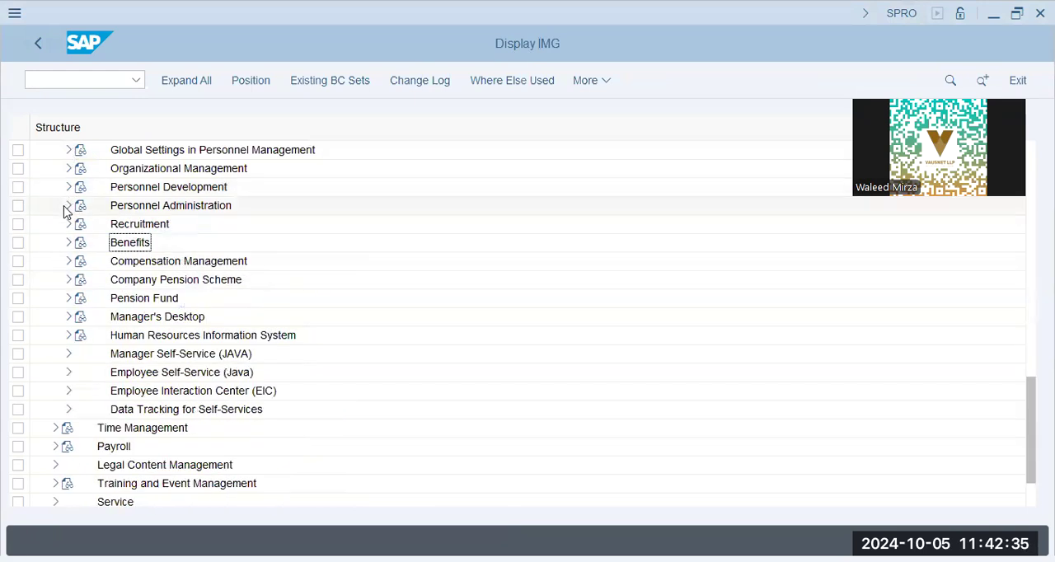
pyautogui.scroll(3, 66, 211)
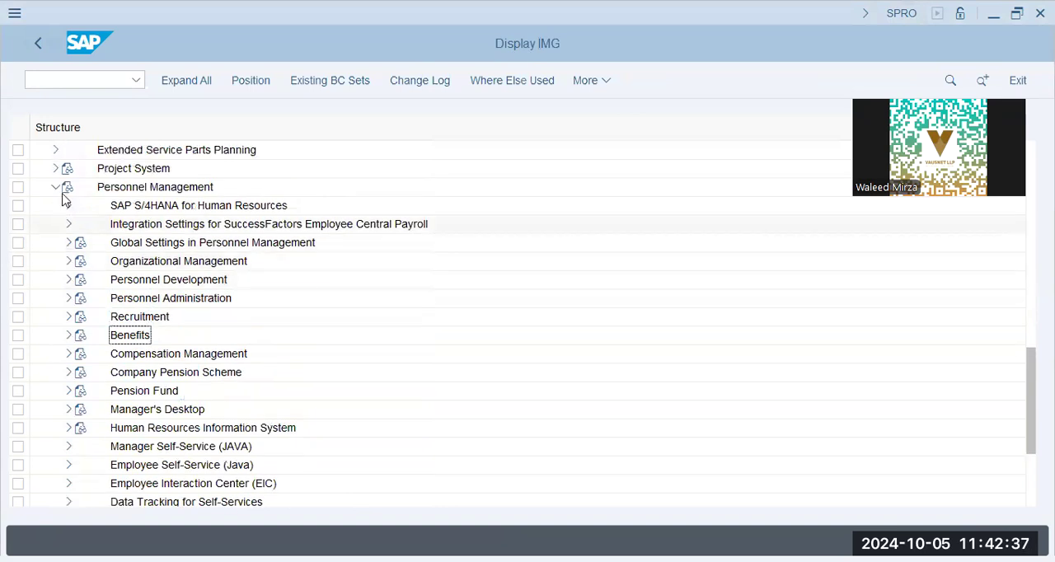
# Step: Collapse Personnel Management, expand Work Schedules under Time Management and execute the Define Public Holiday Classes activity
pyautogui.click(56, 188)
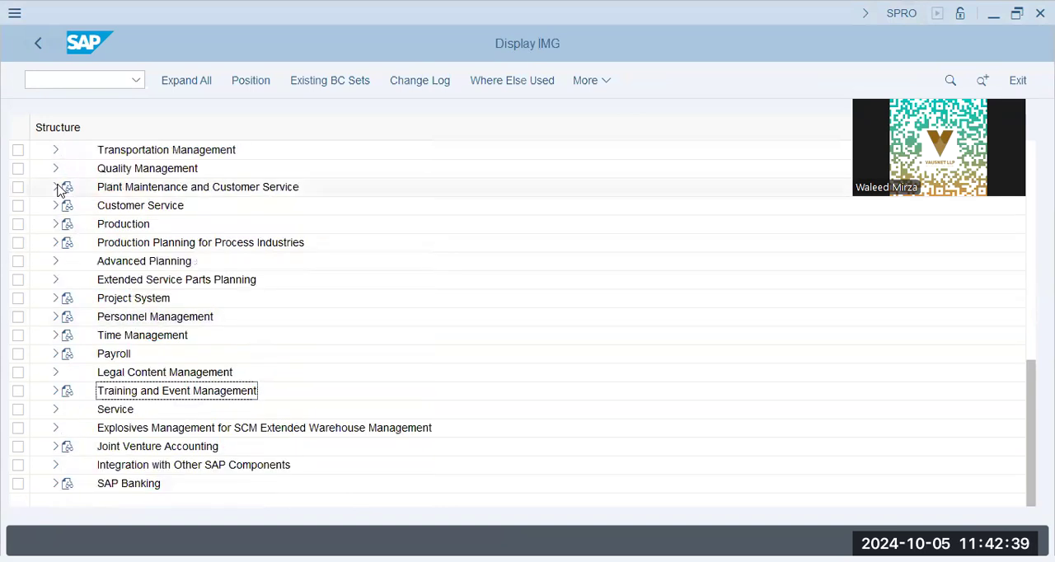
pyautogui.click(56, 336)
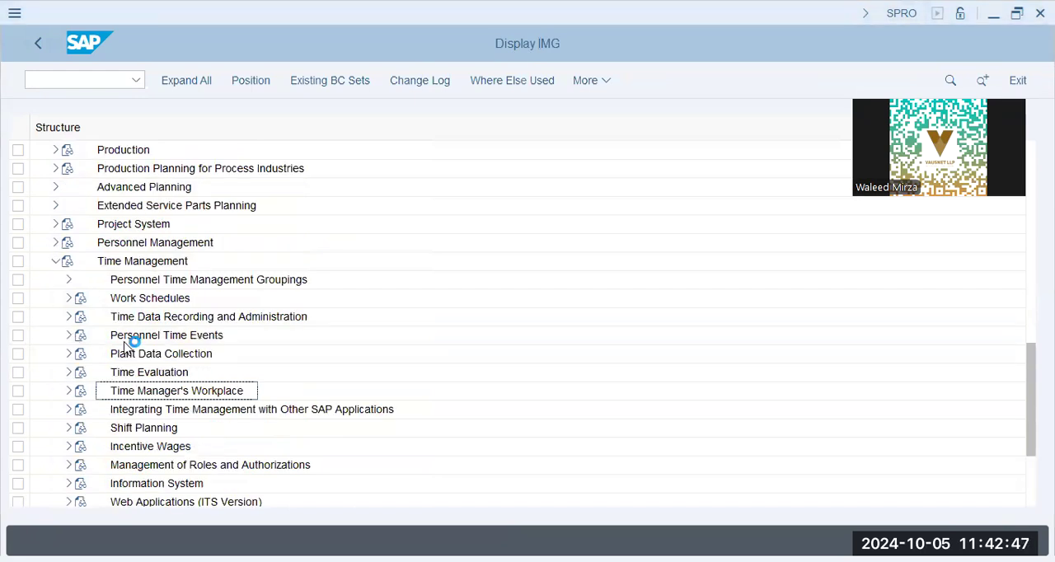
pyautogui.click(136, 298)
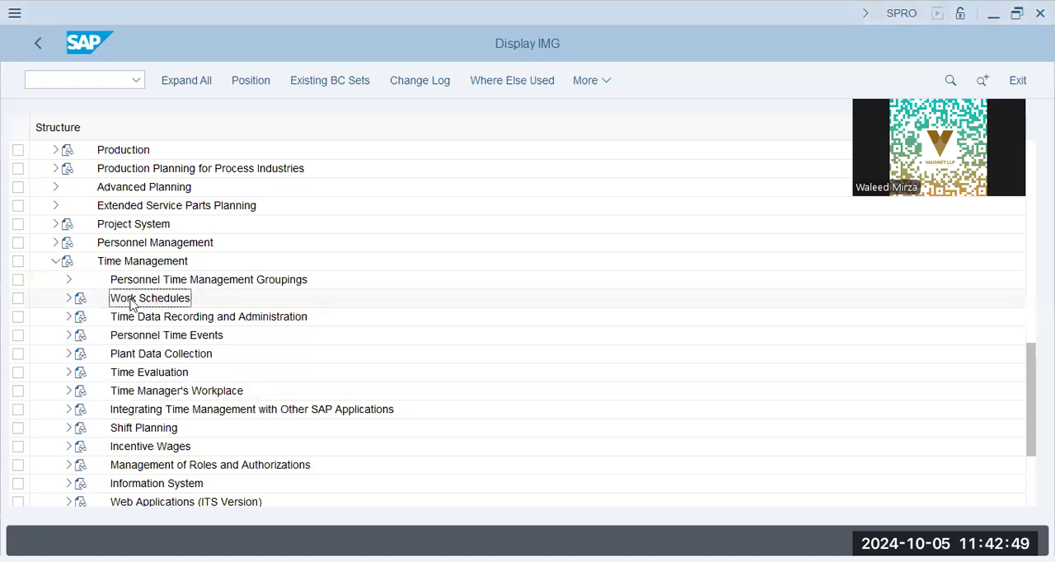
pyautogui.click(68, 297)
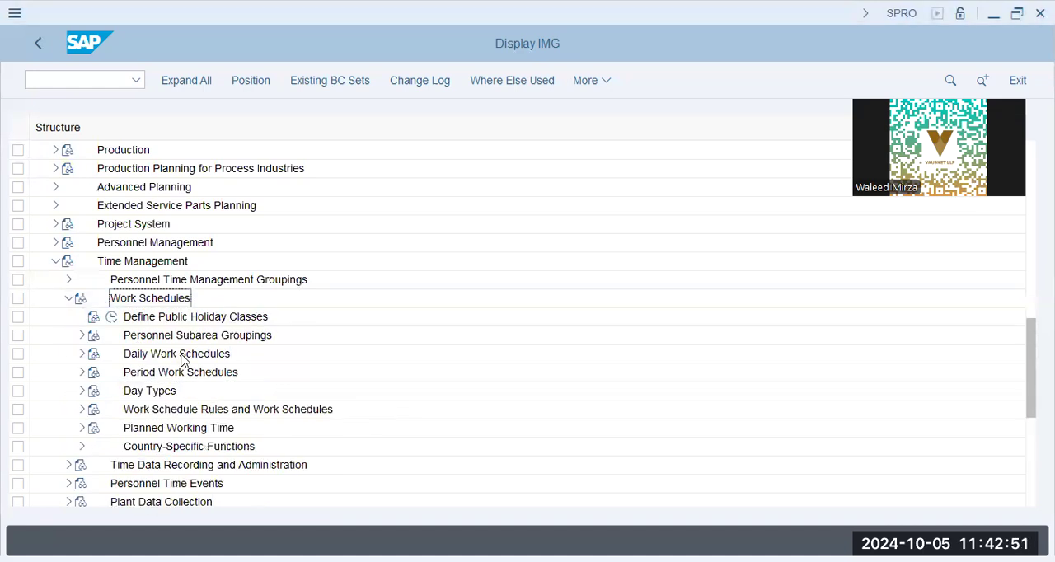
pyautogui.click(112, 318)
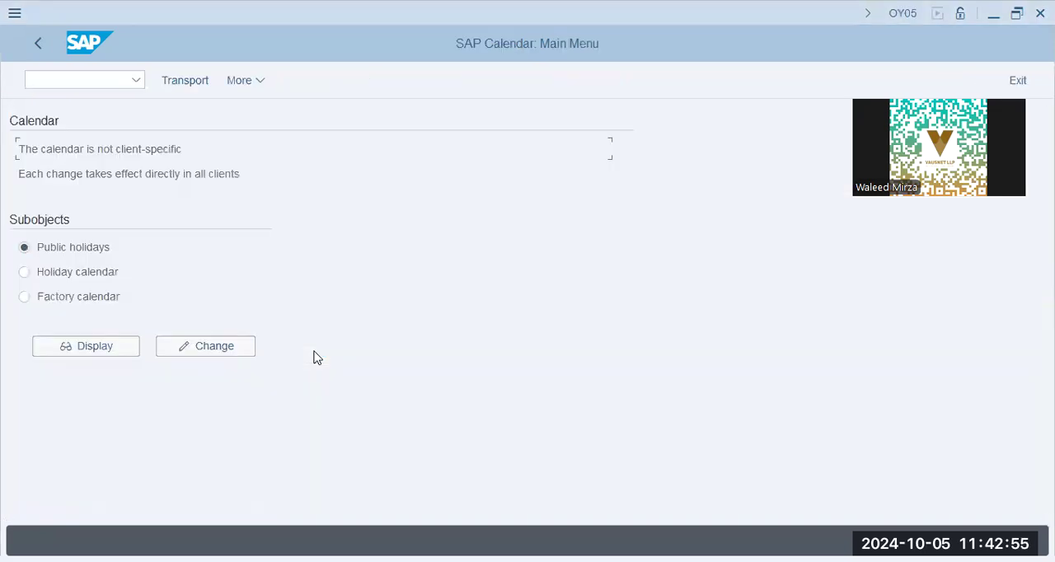
# Step: Display the public holidays overview and search it for "ben"
pyautogui.click(104, 350)
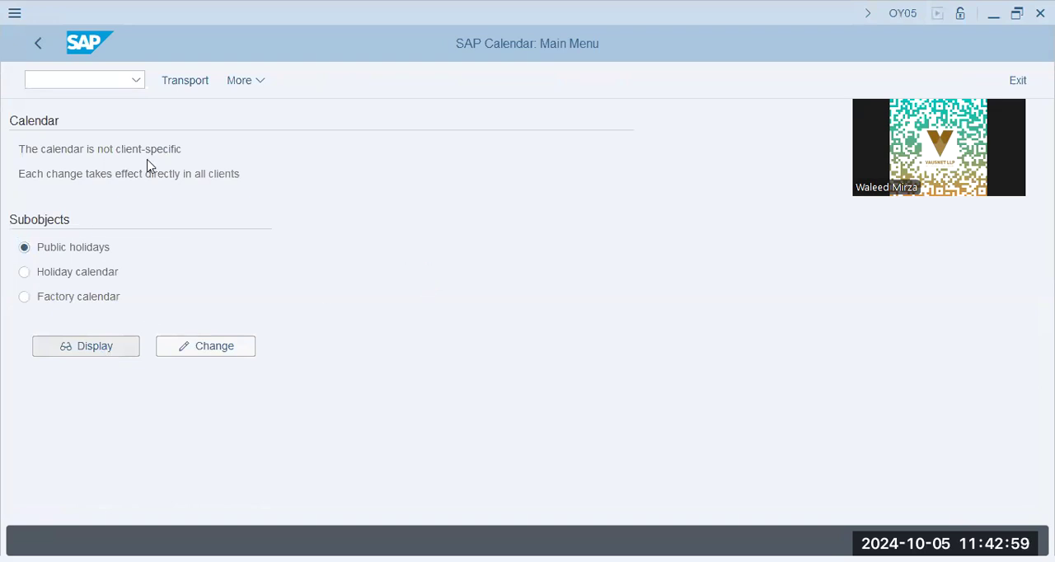
pyautogui.click(129, 285)
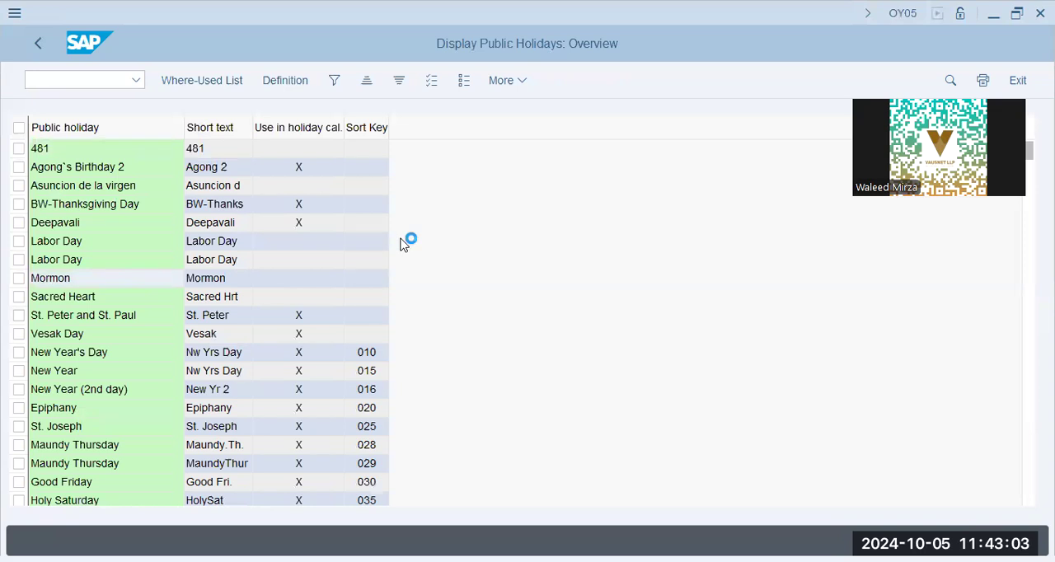
pyautogui.hotkey('ctrl', 'f')
pyautogui.write('ben')
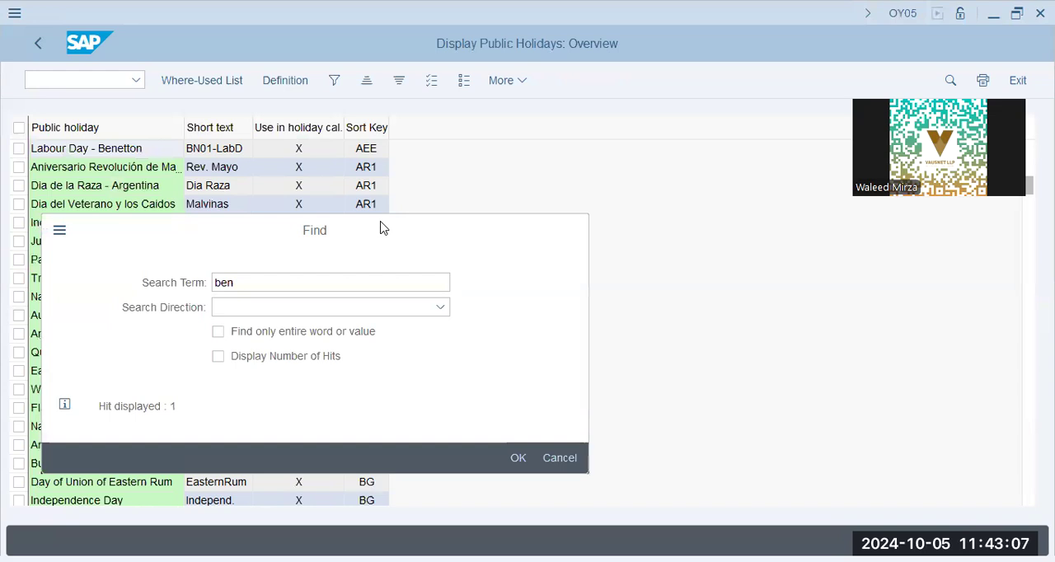
pyautogui.click(59, 150)
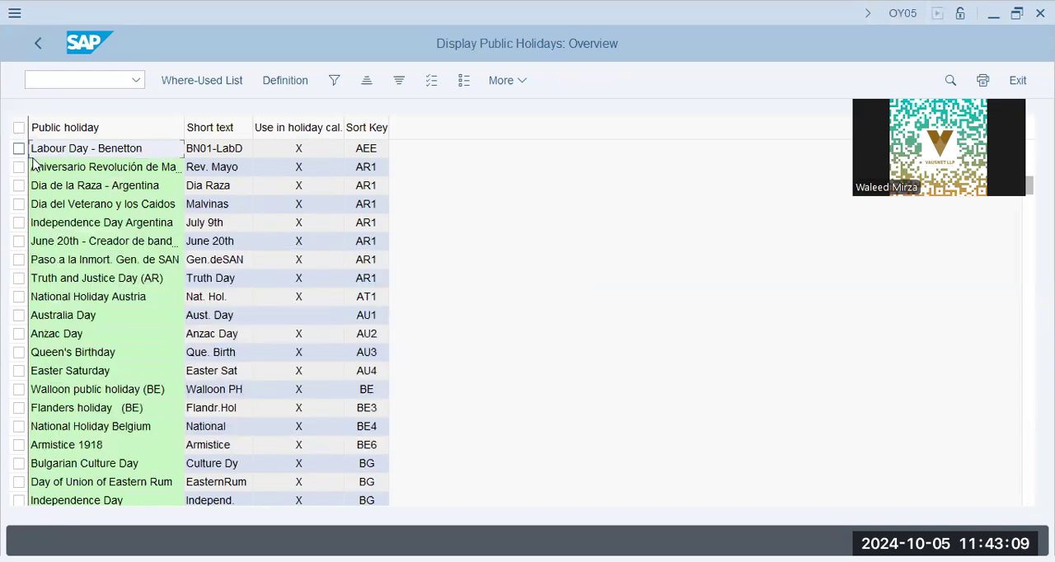
# Step: Examine the Labour Day - Benetton entry's short text and its use in the holiday calendar
pyautogui.click(19, 150)
pyautogui.scroll(2, 217, 208)
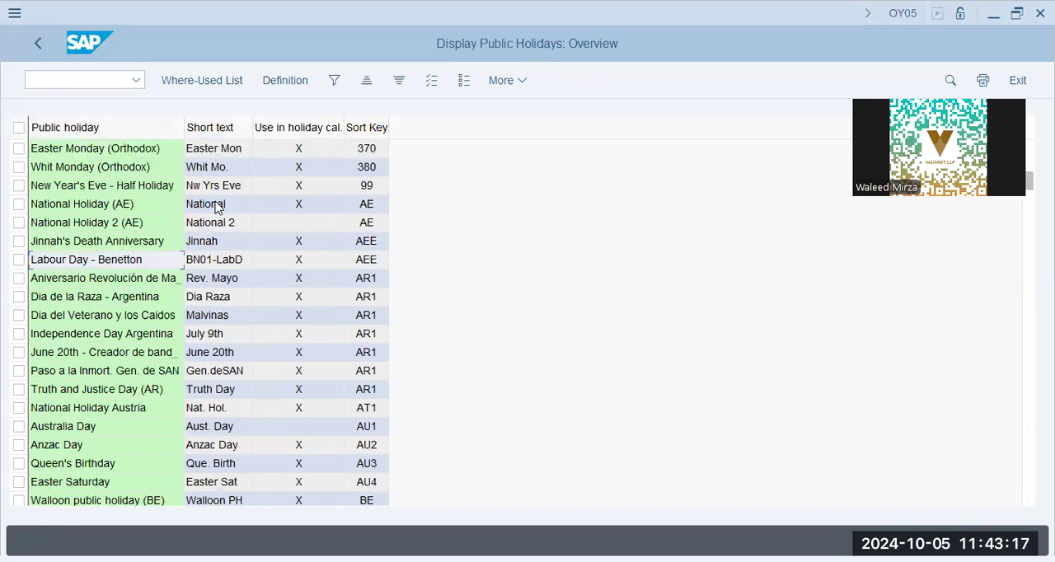
pyautogui.click(135, 260)
pyautogui.click(239, 263)
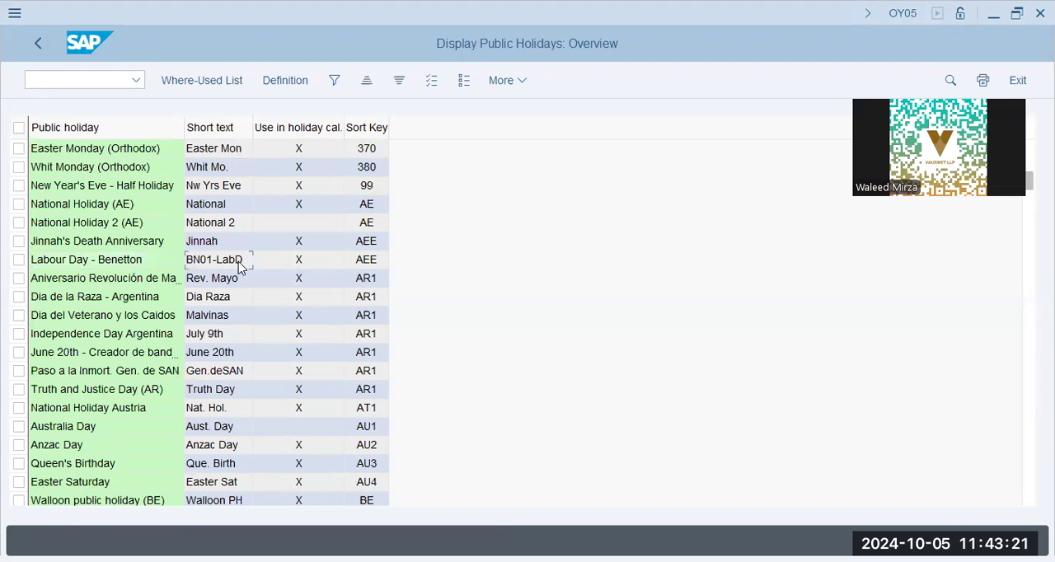
pyautogui.click(336, 270)
# Step: Return to the calendar main menu, open the public holidays for changing and search the list for "ben"
pyautogui.click(39, 47)
pyautogui.click(202, 353)
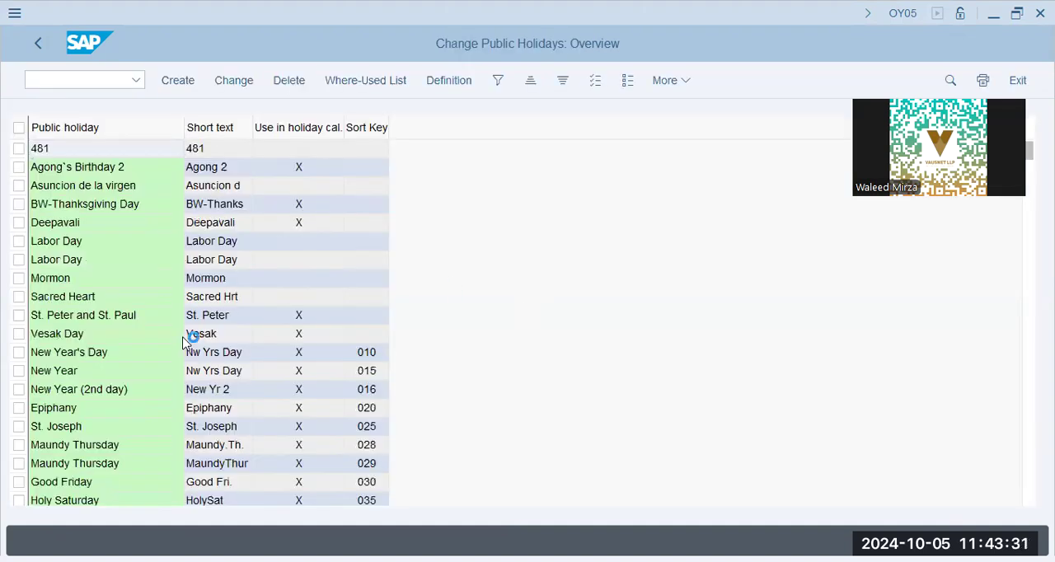
pyautogui.hotkey('ctrl', 'f')
pyautogui.write('ben')
pyautogui.press('Return')
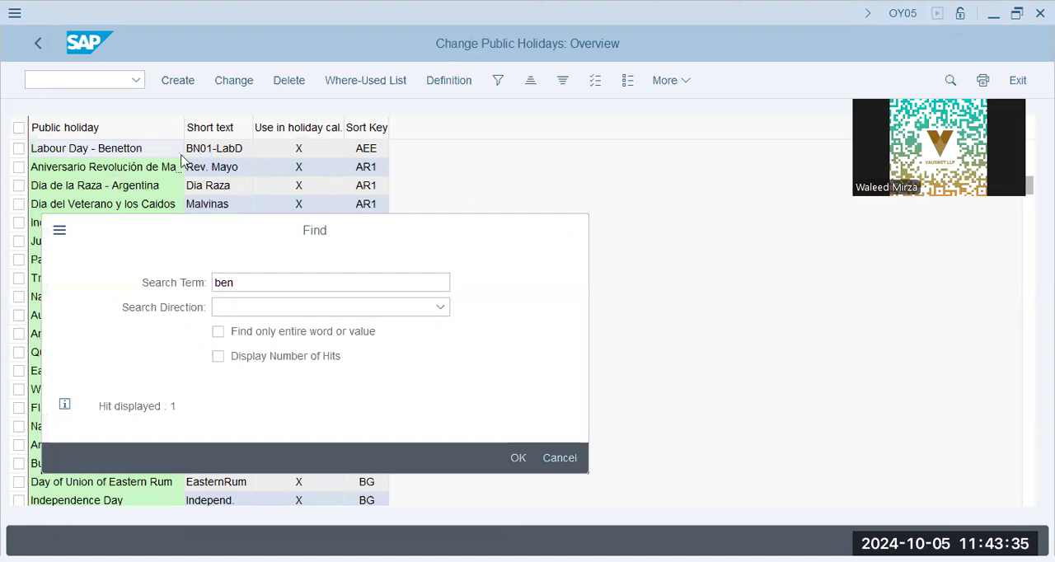
pyautogui.press('Escape')
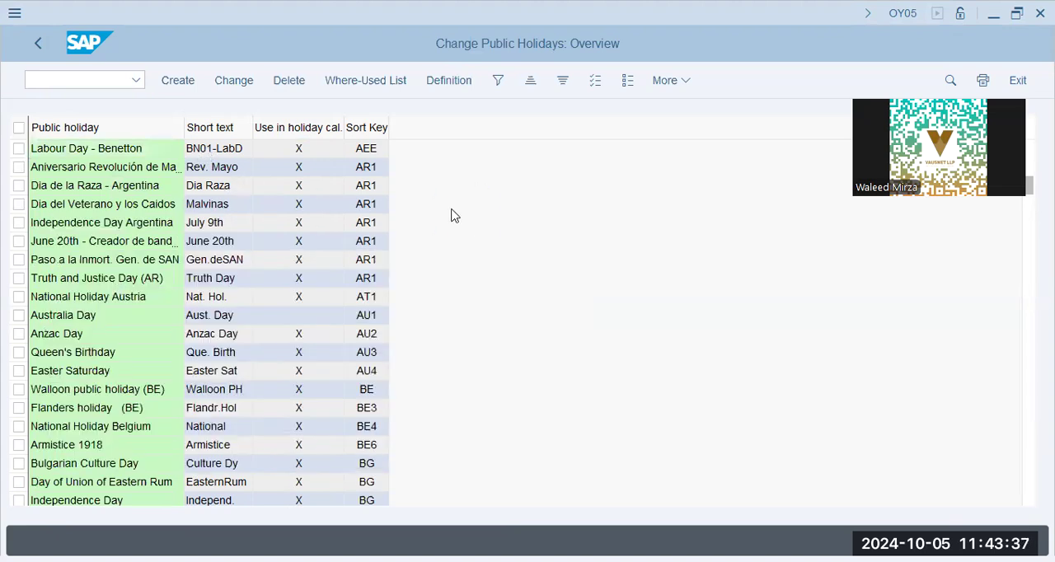
# Step: Open the Labour Day - Benetton holiday's details, check its holiday type and close them without changes
pyautogui.press('Return')
pyautogui.moveTo(204, 240); pyautogui.dragTo(343, 243)
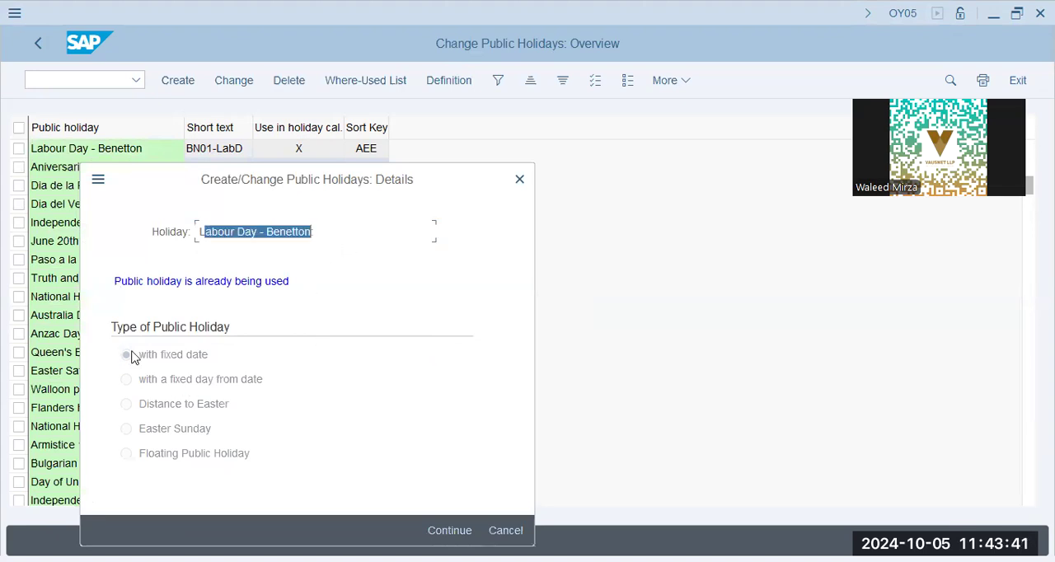
pyautogui.click(183, 355)
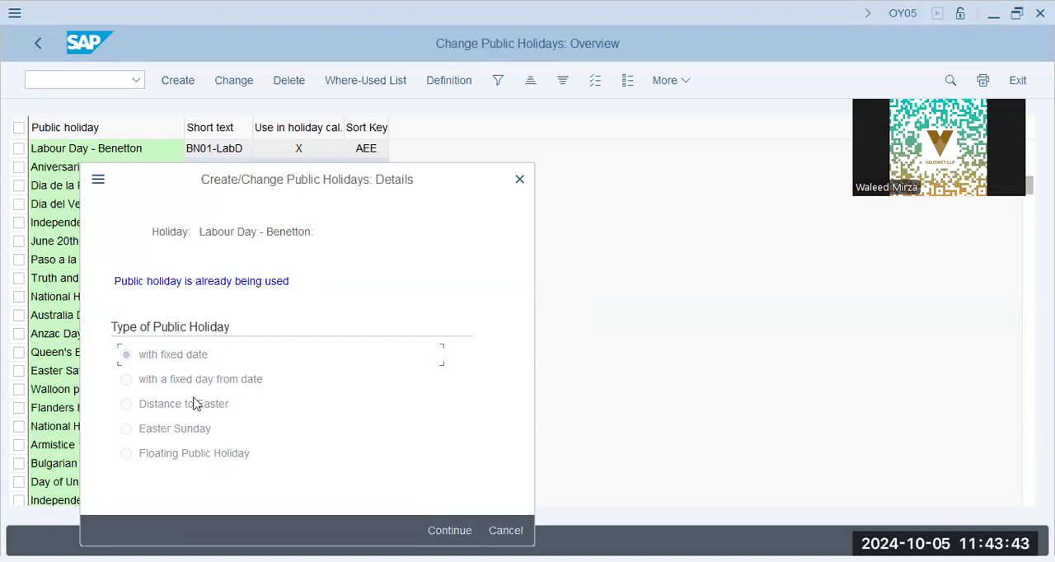
pyautogui.click(503, 531)
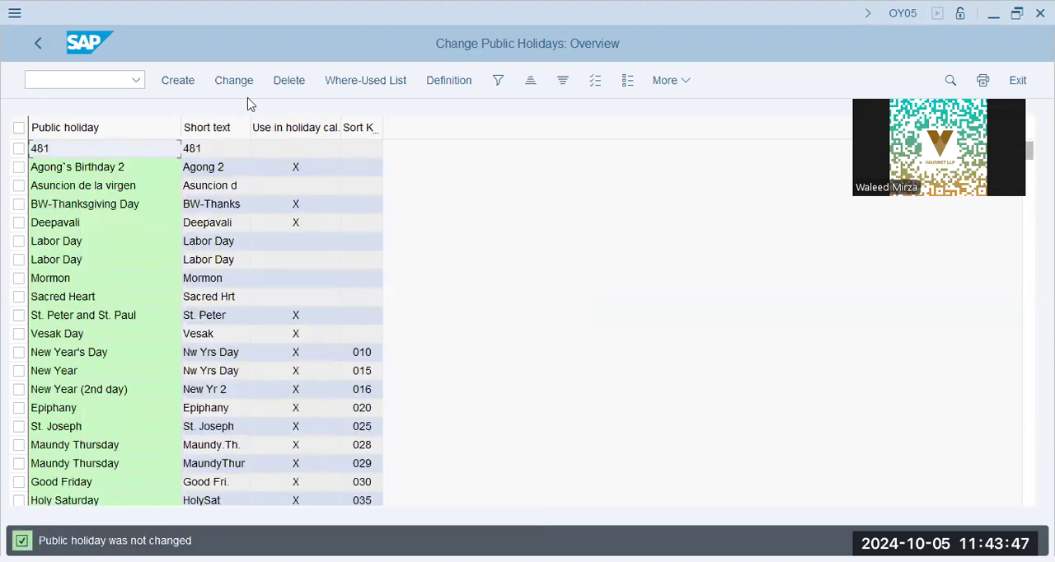
# Step: Start a new public holiday with fixed date, setting day 01, month 05 and Not Guaranteed
pyautogui.click(178, 80)
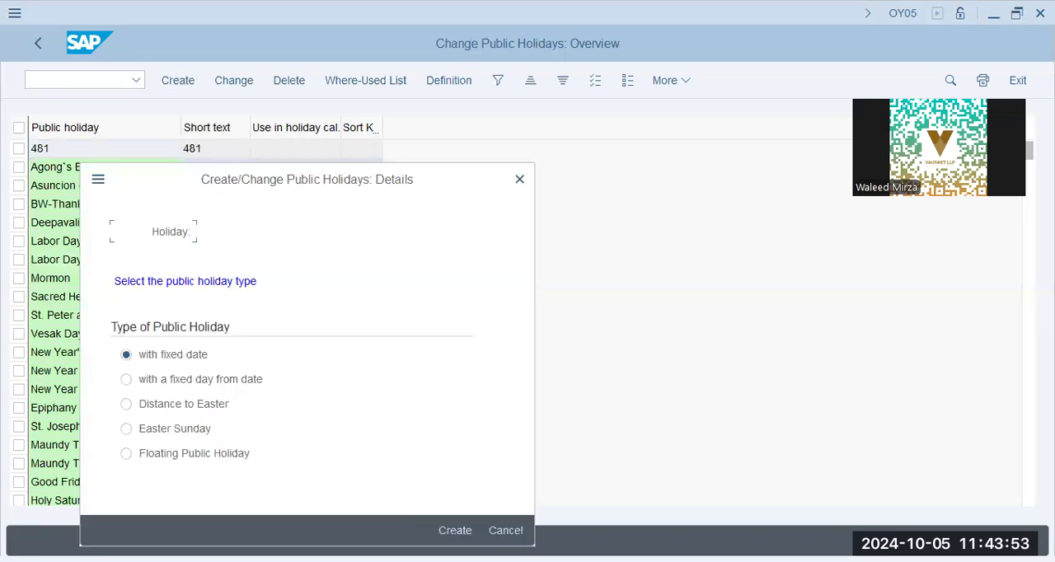
pyautogui.click(460, 528)
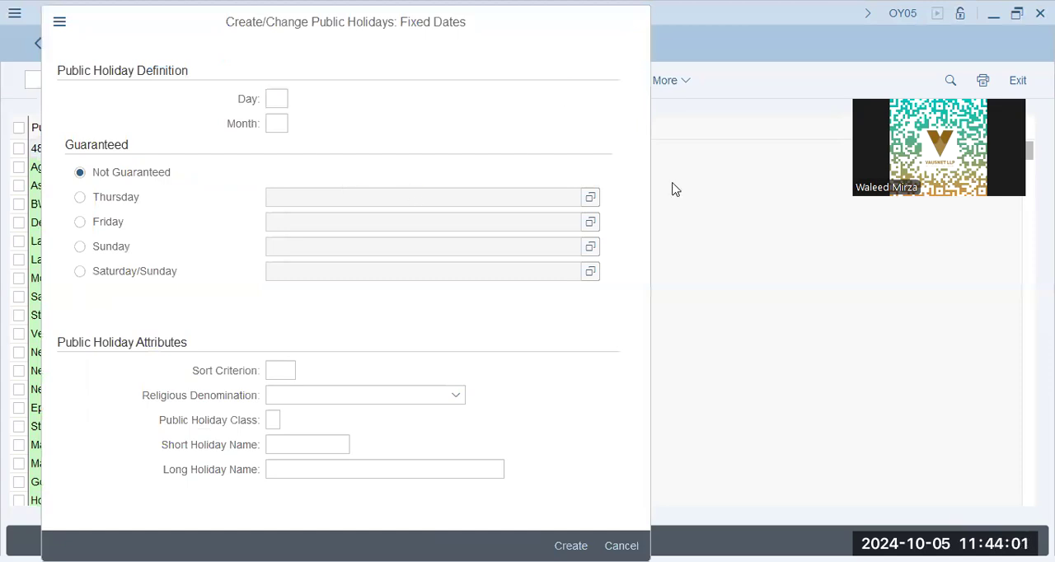
pyautogui.write('01')
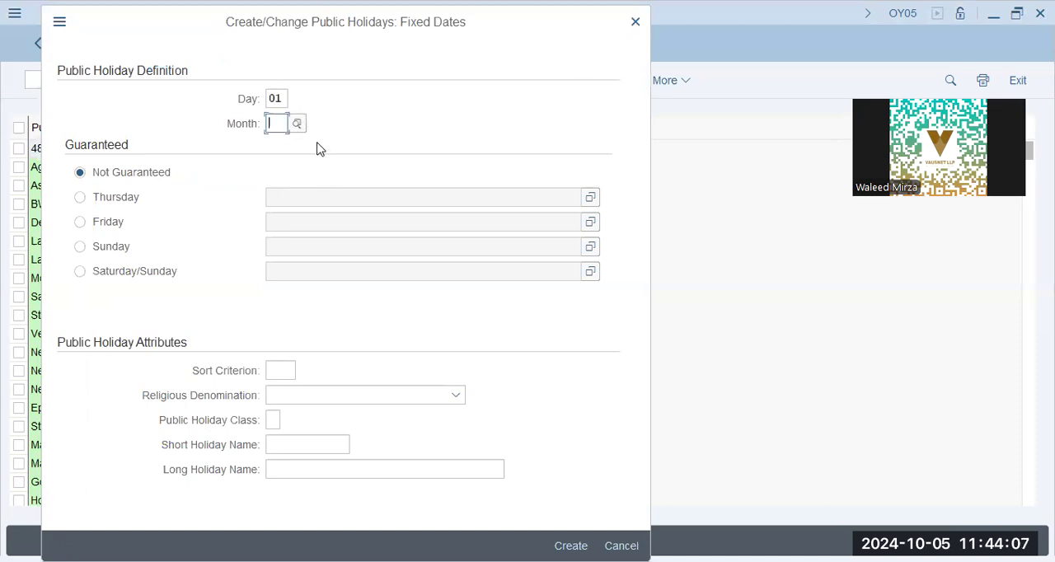
pyautogui.click(299, 123)
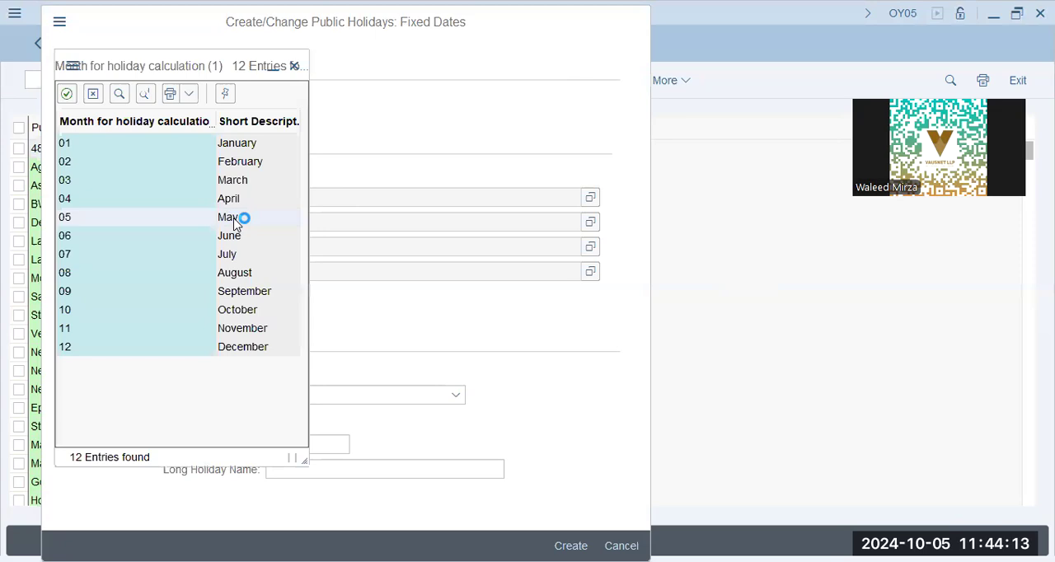
pyautogui.click(235, 218)
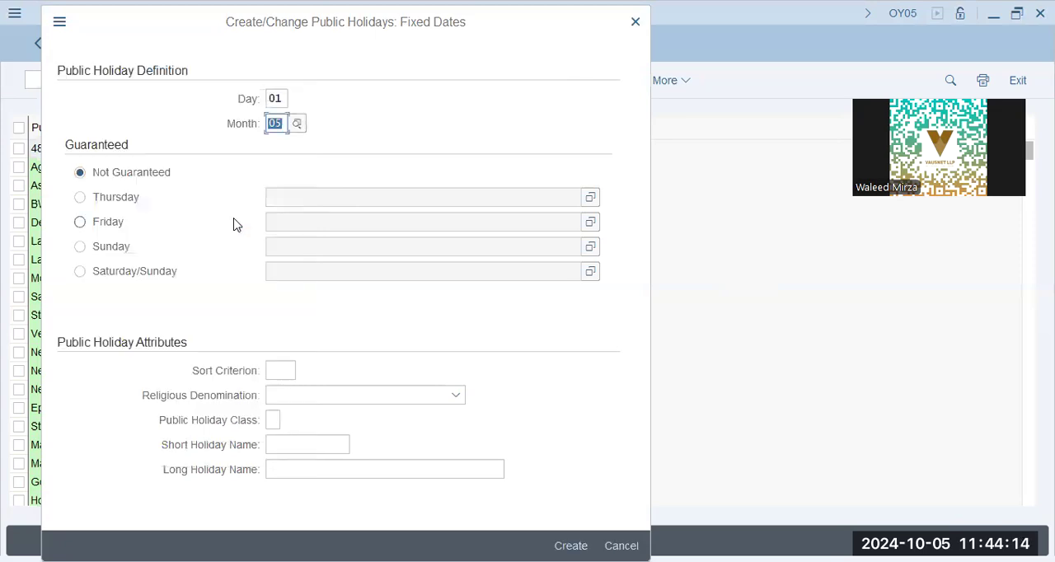
pyautogui.click(157, 179)
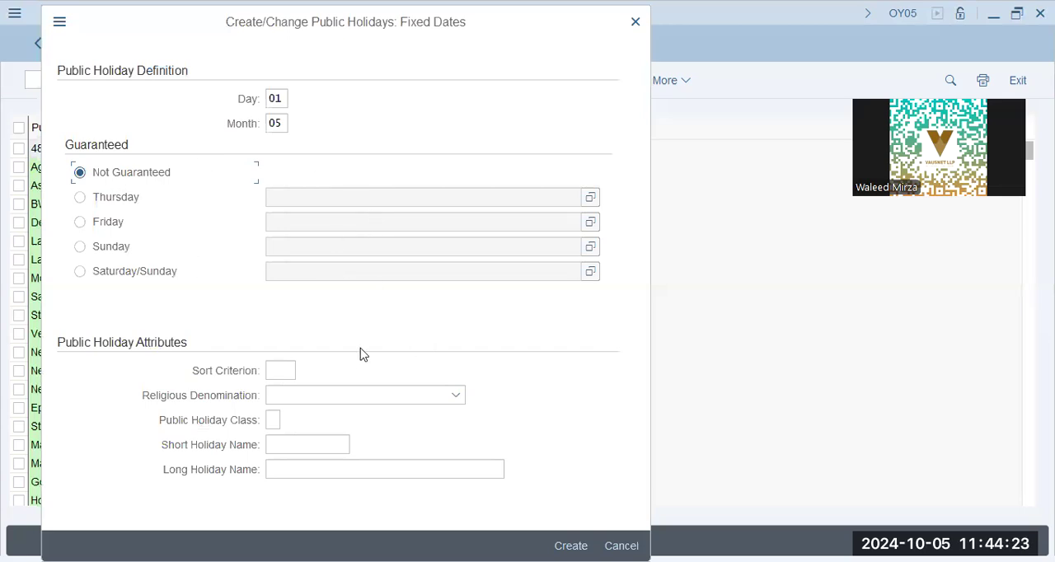
# Step: Set the holiday's sort criterion to aee and its class to 1, ordinary public holiday, leaving the religious denomination empty
pyautogui.click(273, 372)
pyautogui.write('a')
pyautogui.click(323, 402)
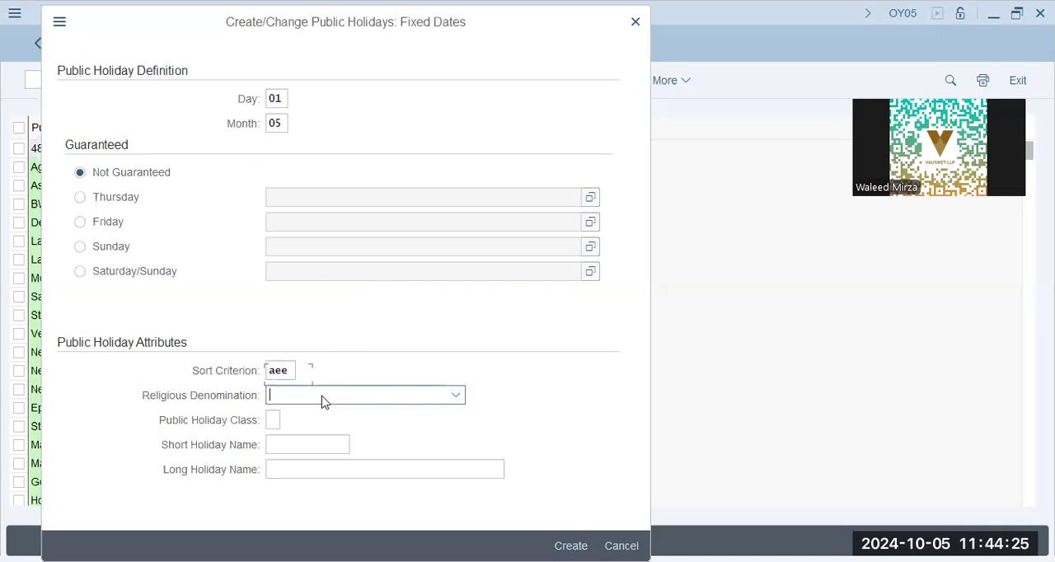
pyautogui.click(321, 407)
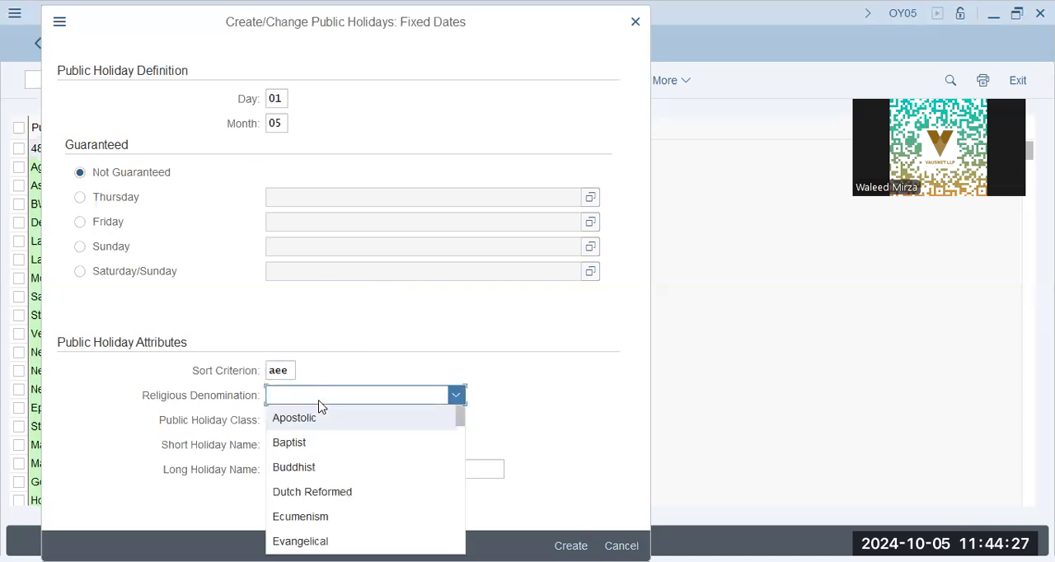
pyautogui.click(136, 416)
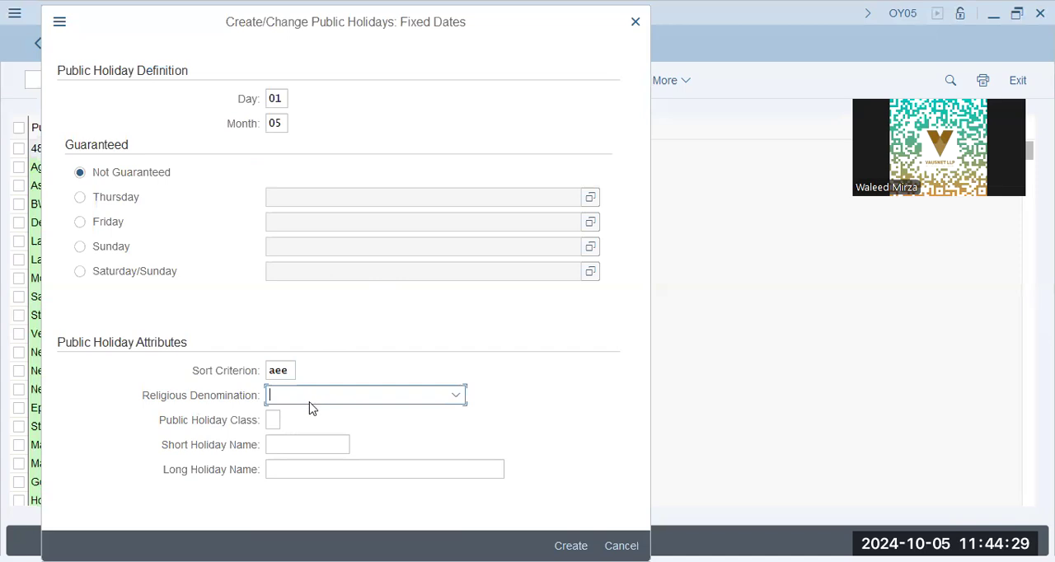
pyautogui.click(273, 420)
pyautogui.click(287, 422)
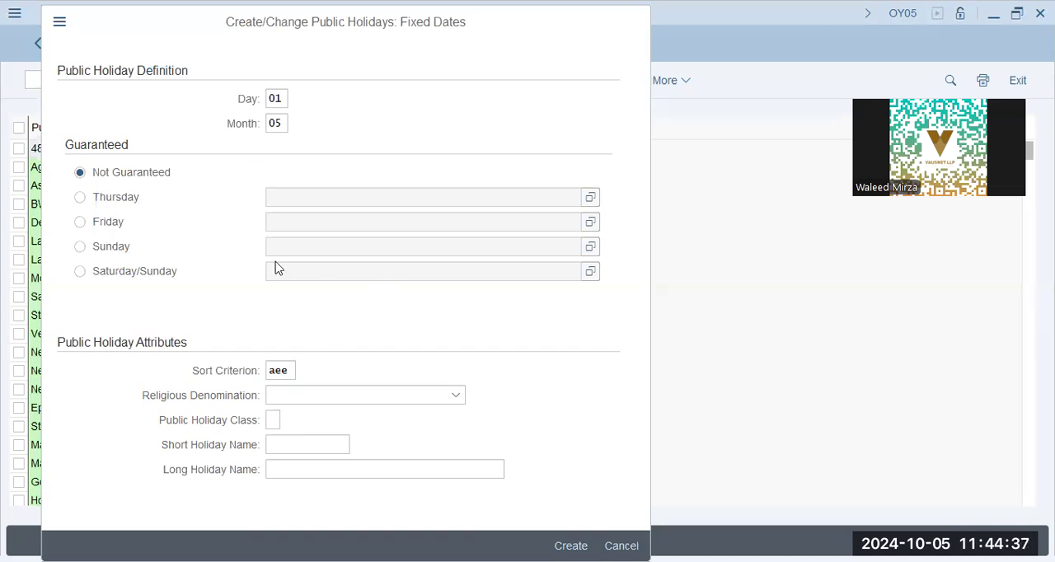
pyautogui.press('F4')
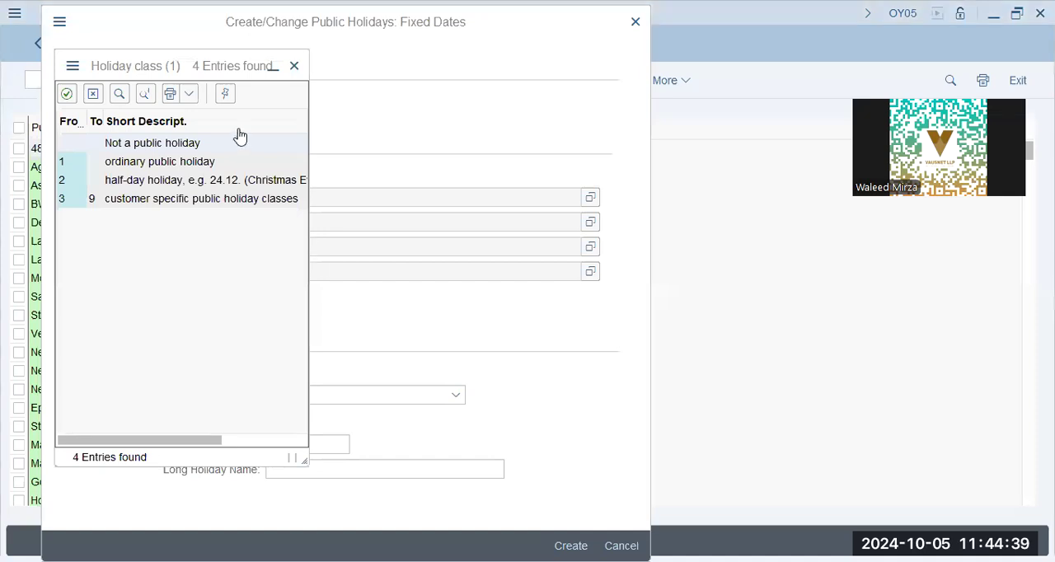
pyautogui.doubleClick(146, 168)
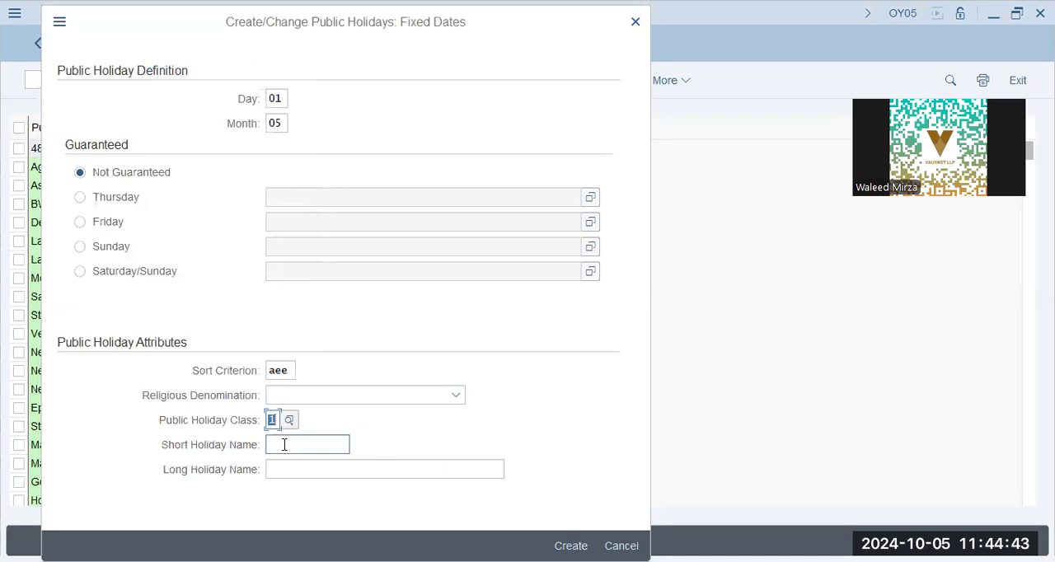
# Step: Enter HN01LabD as short name and "Highnoon Labour Day May 1" as long name, create the holiday and acknowledge the transport note
pyautogui.click(284, 444)
pyautogui.write('HN01LabD')
pyautogui.press('Tab')
pyautogui.write('Highnoon Labour Day May 1')
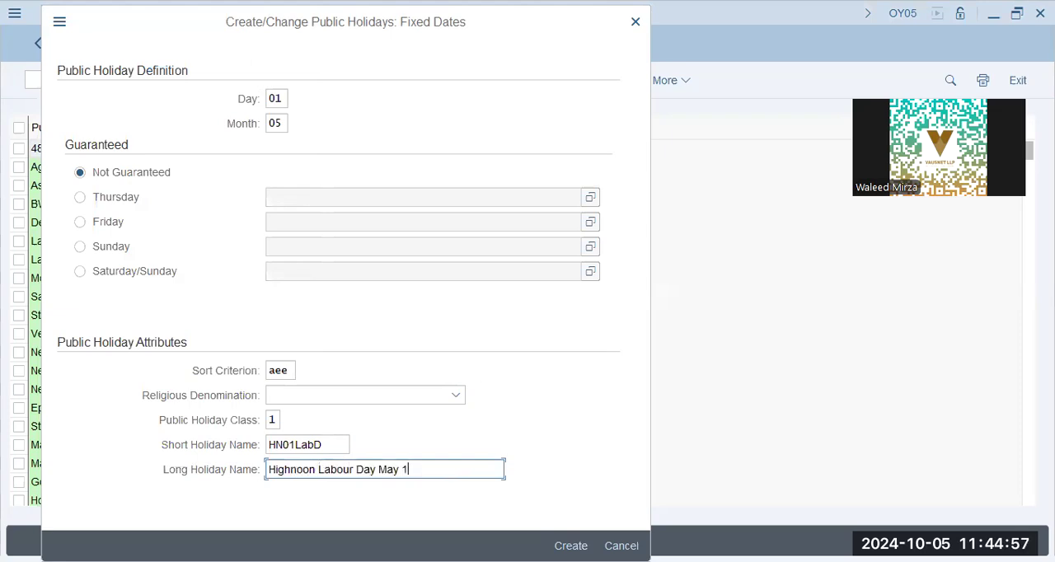
pyautogui.press('Return')
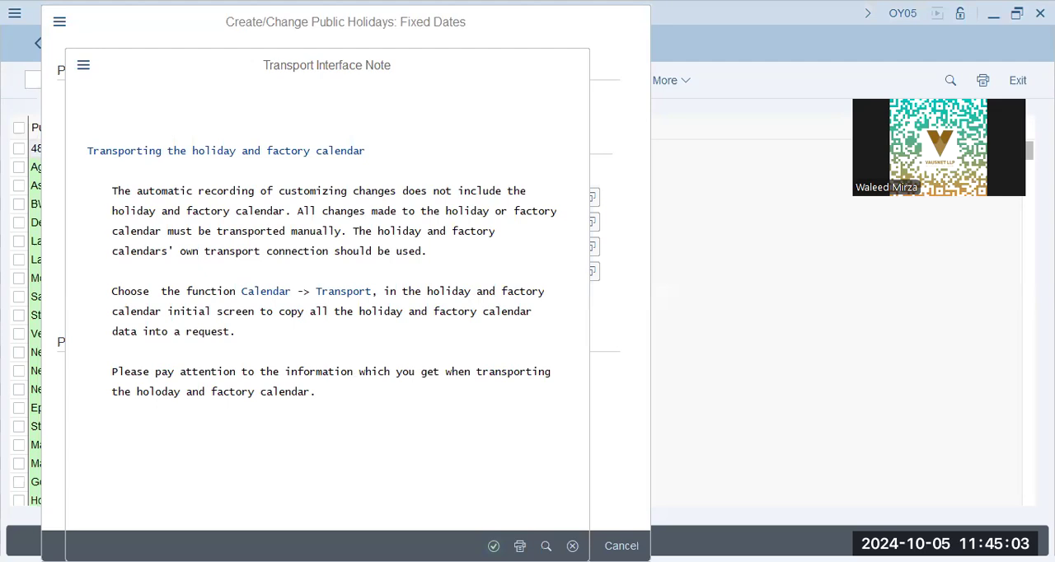
pyautogui.press('Return')
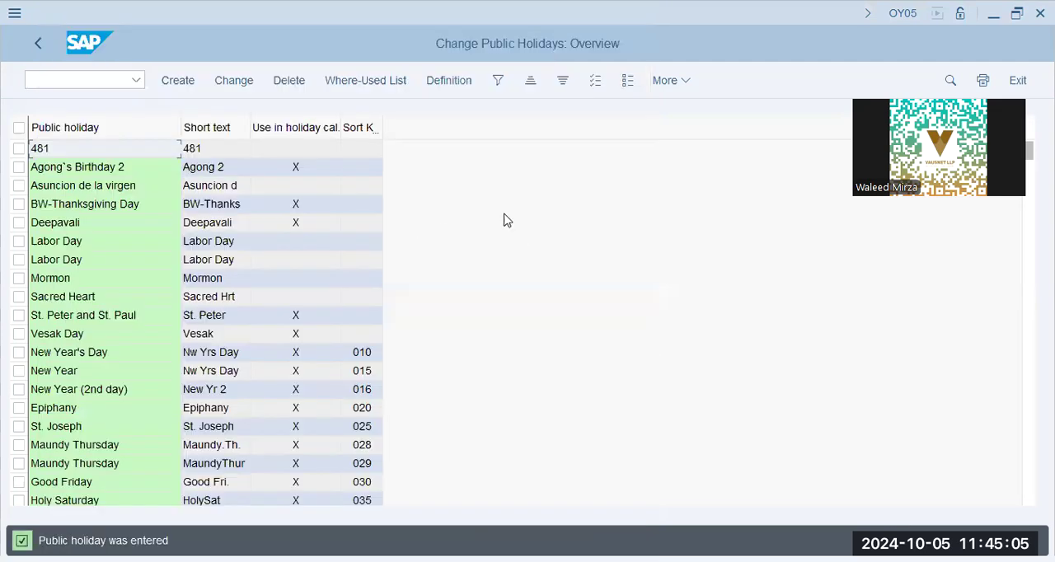
# Step: Return to the calendar main menu, open the holiday calendars for changing and browse the calendar list
pyautogui.click(41, 49)
pyautogui.click(78, 274)
pyautogui.click(228, 350)
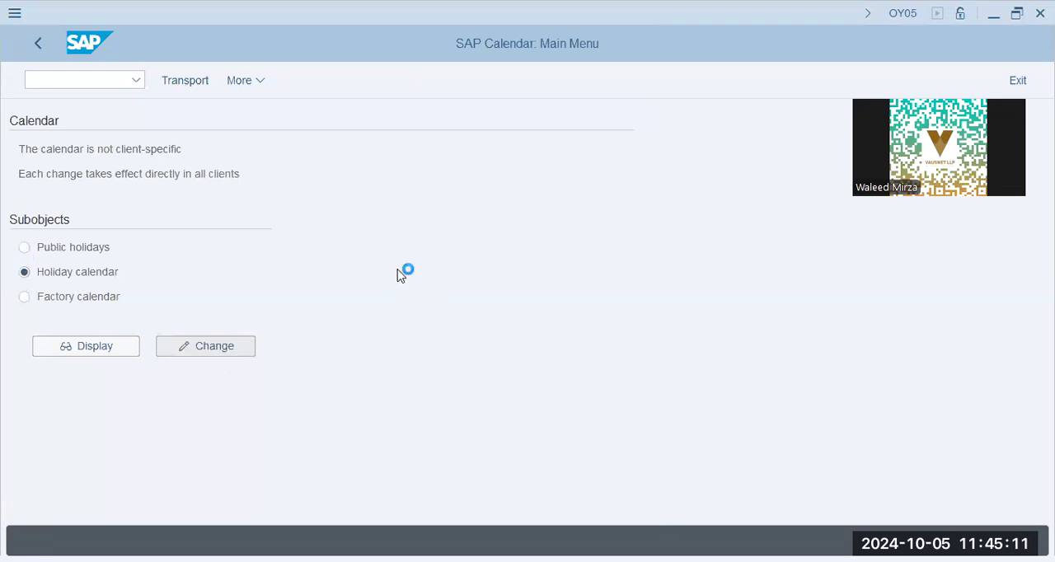
pyautogui.click(140, 406)
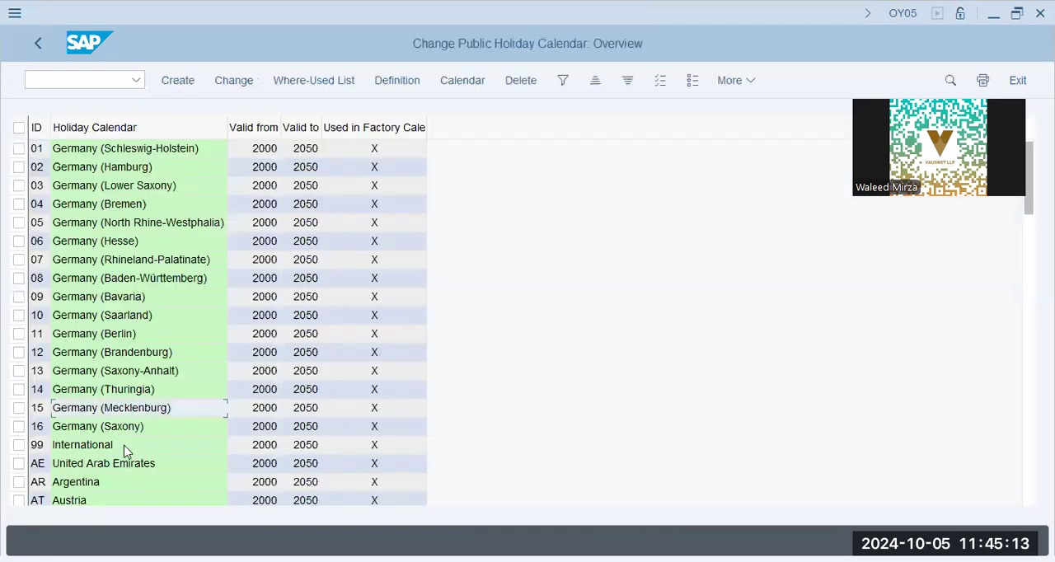
pyautogui.scroll(-5, 124, 444)
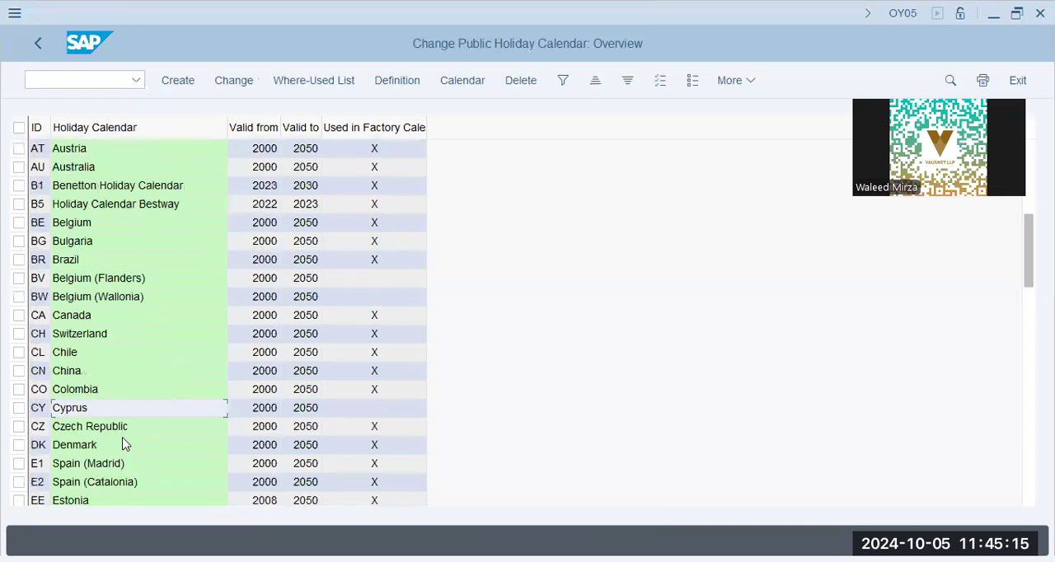
# Step: Search the holiday calendar list for "us", view the USA calendar's details and return to the overview
pyautogui.scroll(-5, 118, 424)
pyautogui.scroll(-5, 118, 424)
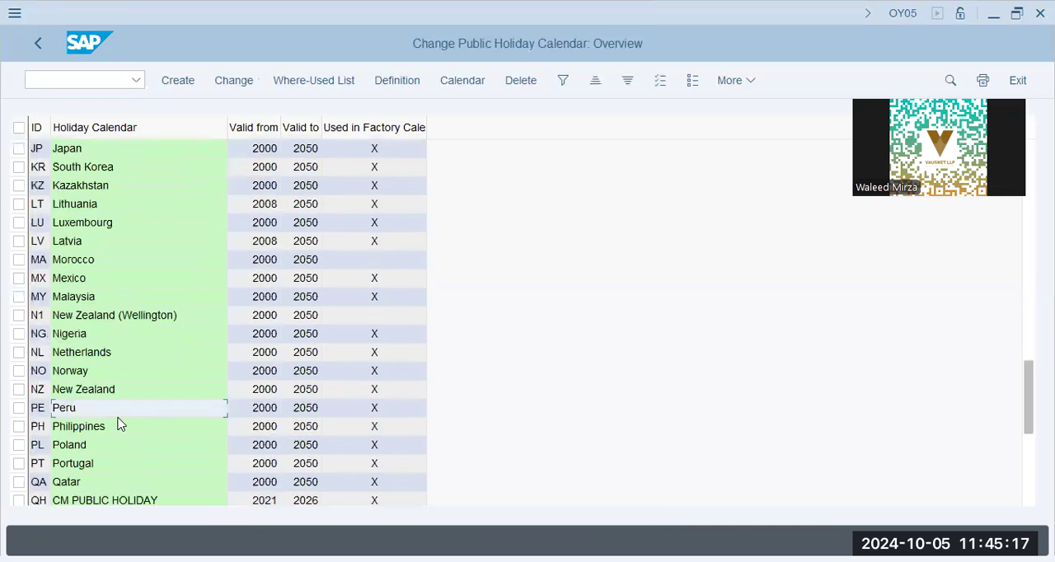
pyautogui.doubleClick(118, 420)
pyautogui.hotkey('ctrl', 'f')
pyautogui.write('us')
pyautogui.press('Return')
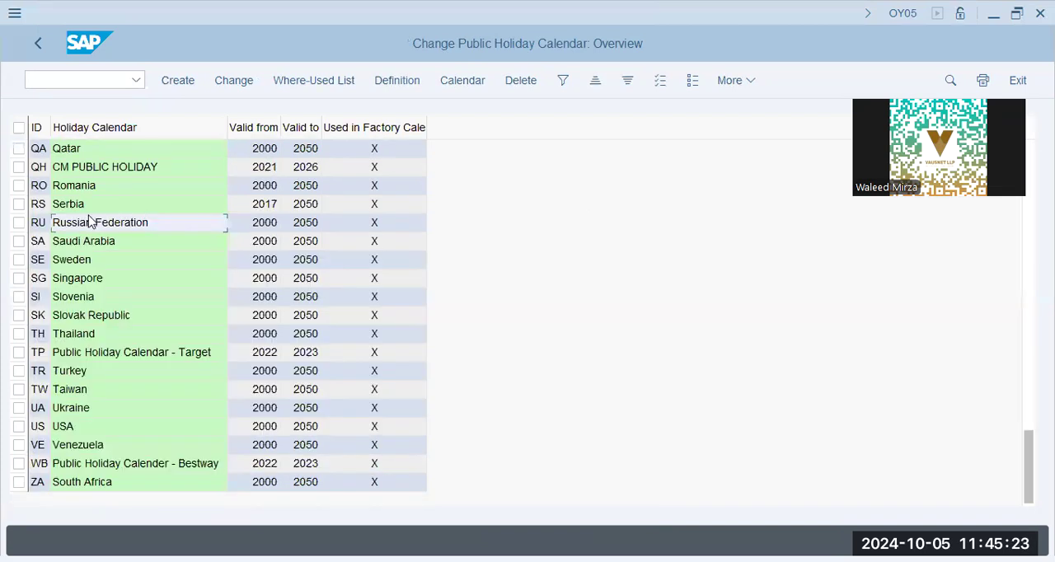
pyautogui.doubleClick(66, 427)
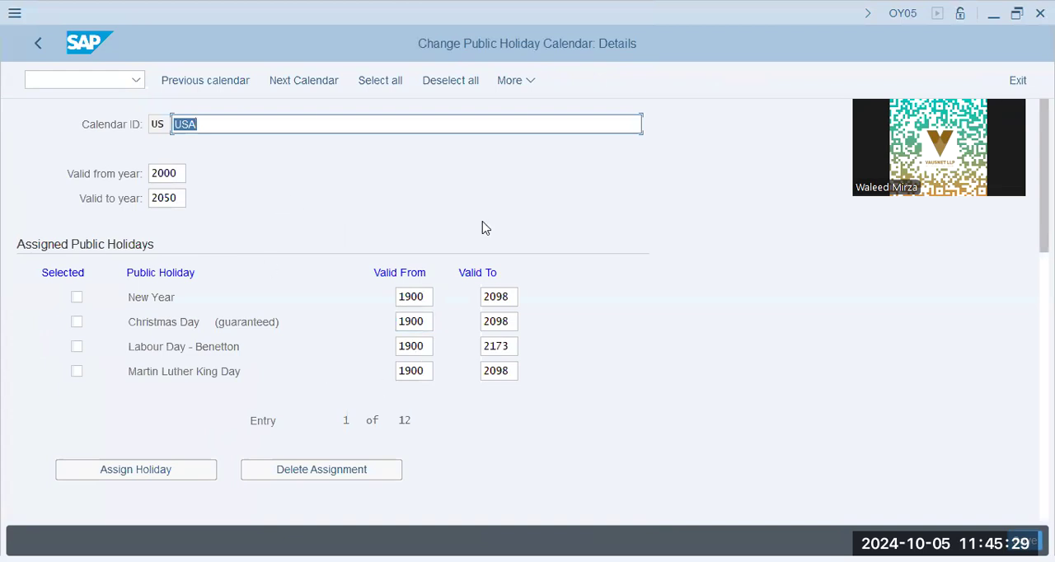
pyautogui.click(38, 43)
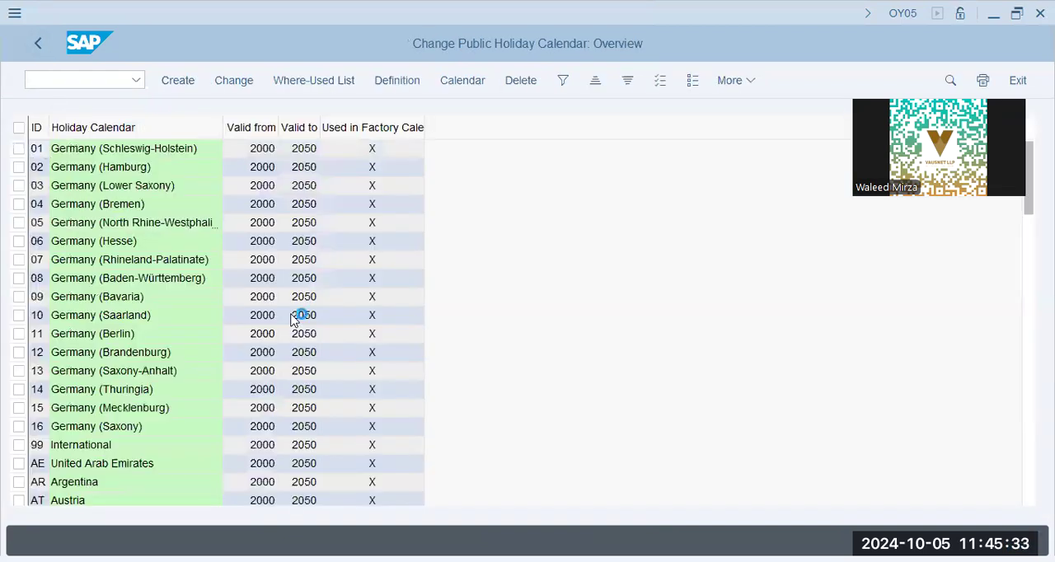
# Step: Search the holiday calendars for "ben", view the Benetton Holiday Calendar's assigned public holidays and return to the overview
pyautogui.hotkey('ctrl', 'f')
pyautogui.press('Return')
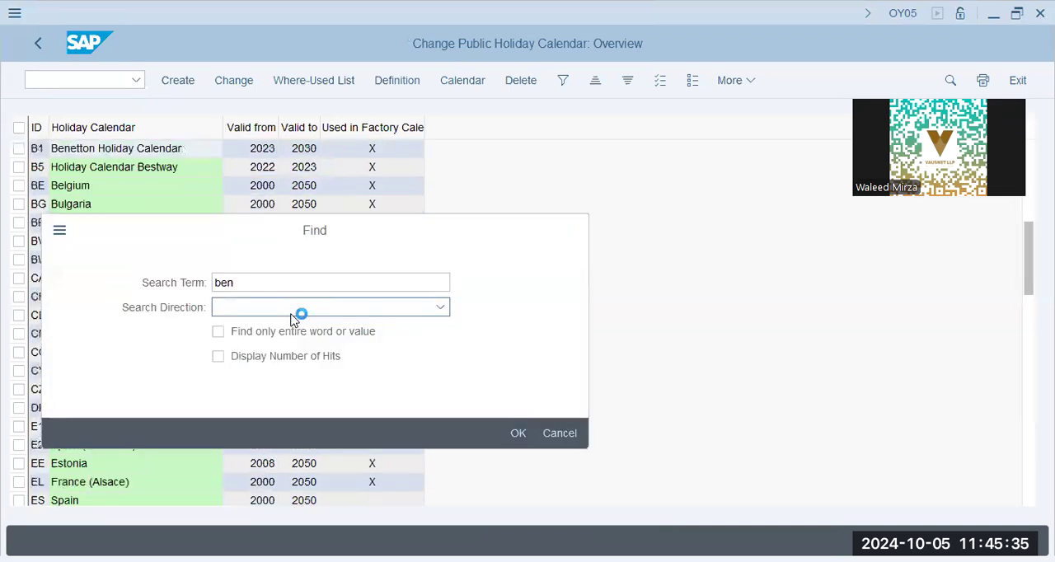
pyautogui.press('Escape')
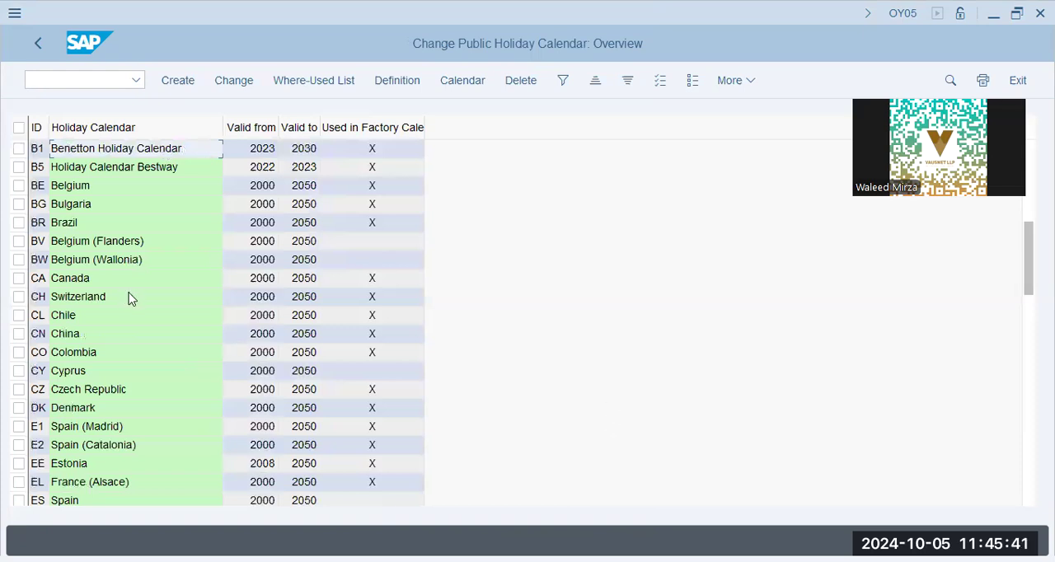
pyautogui.doubleClick(121, 156)
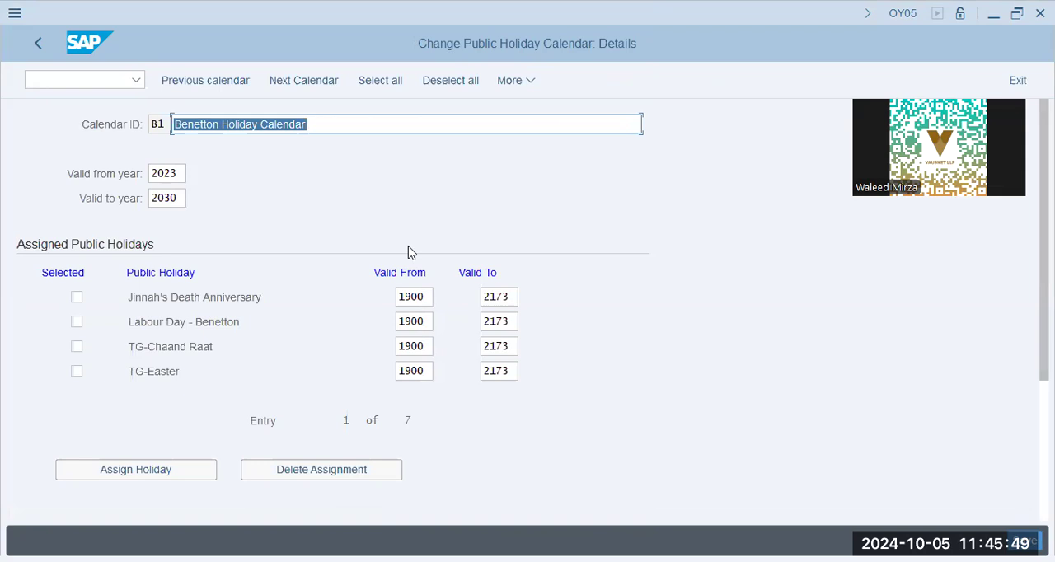
pyautogui.click(159, 371)
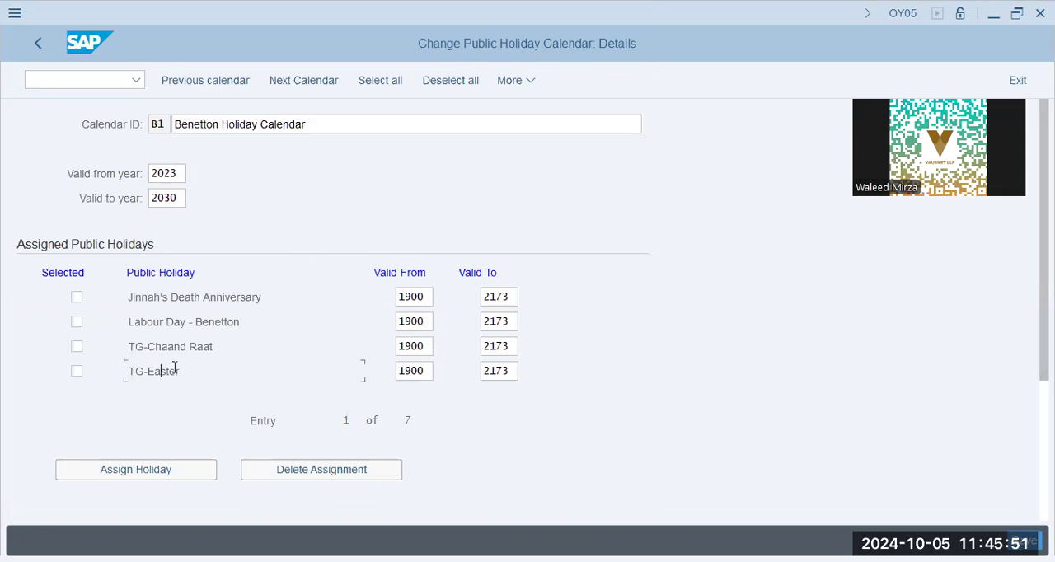
pyautogui.click(37, 42)
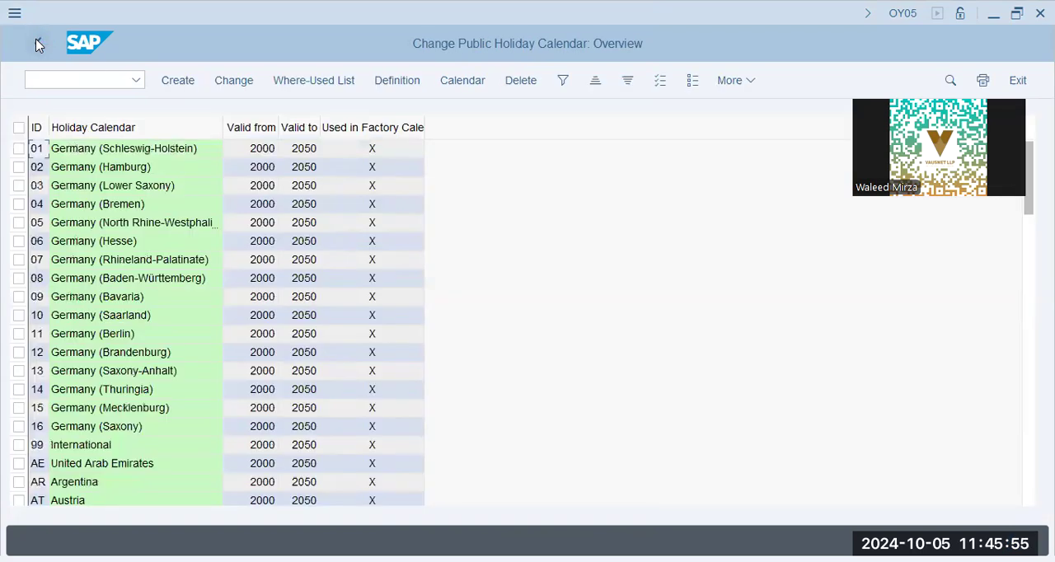
pyautogui.click(112, 244)
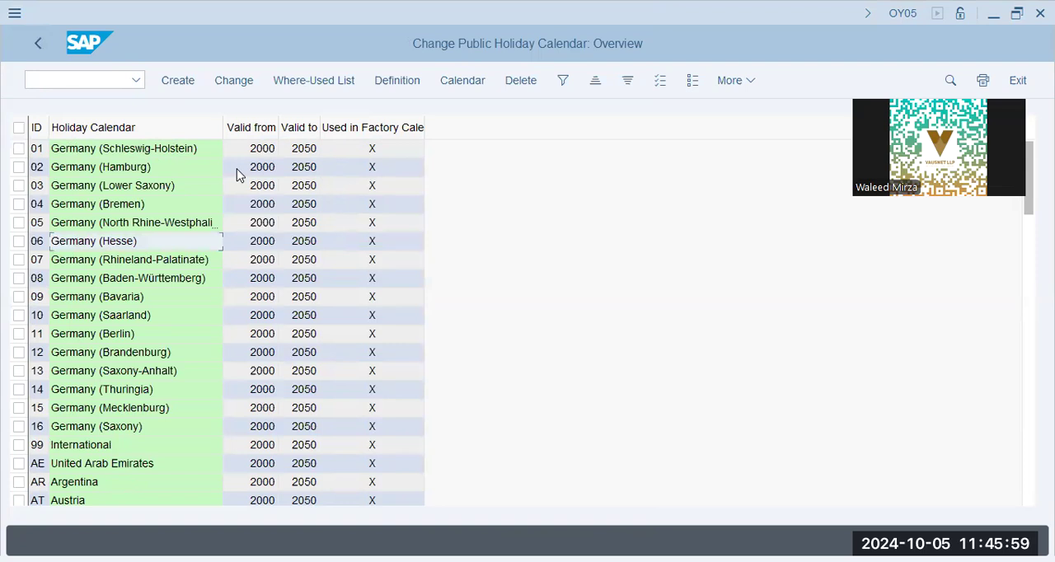
# Step: Create a new holiday calendar with ID HN and the name "Highnoon Holiday Calendar"
pyautogui.click(171, 80)
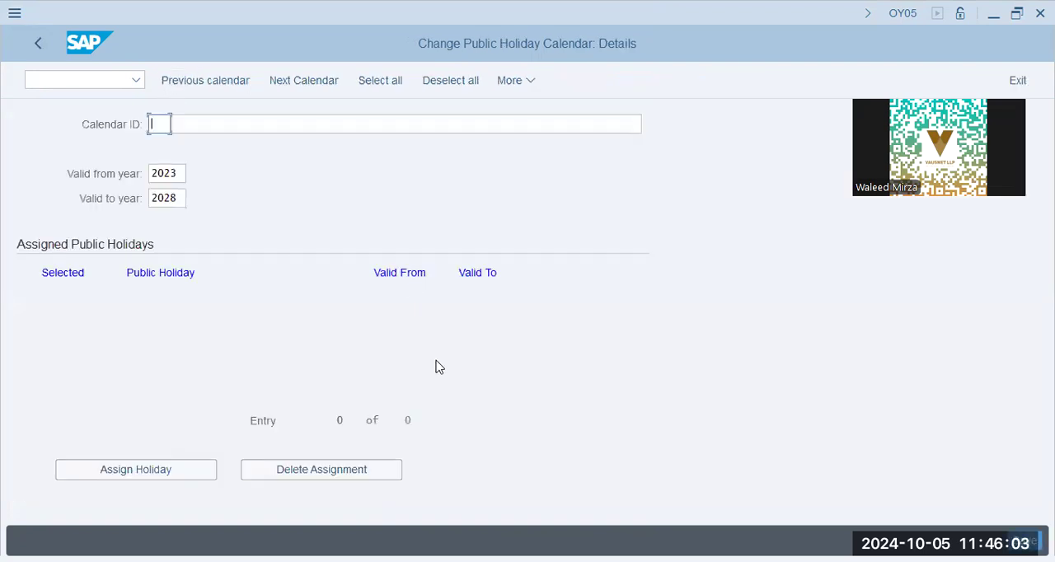
pyautogui.write('Hn')
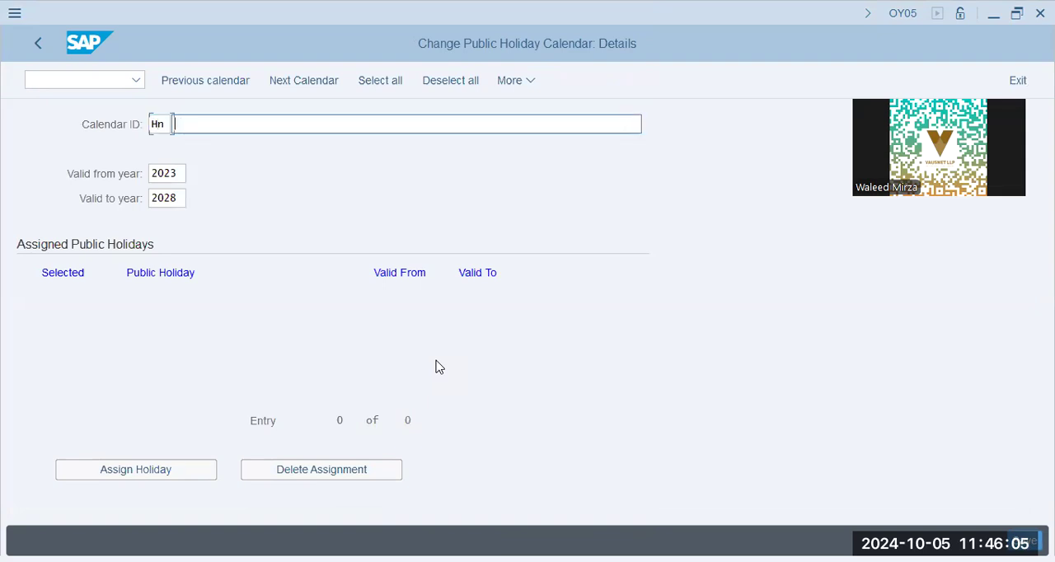
pyautogui.write('Highnoon')
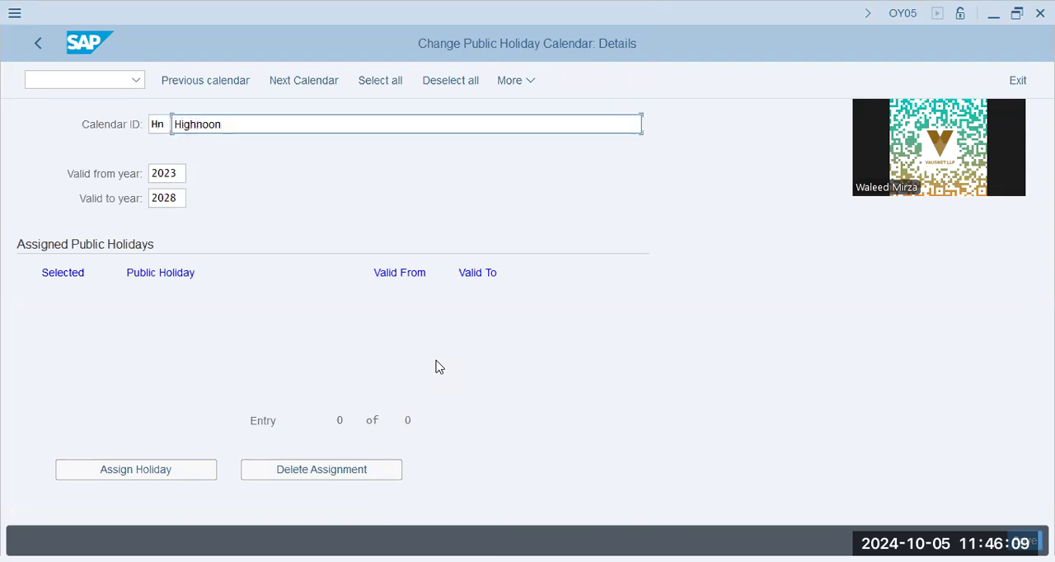
pyautogui.press('BackSpace')
pyautogui.press('BackSpace')
pyautogui.write('Holiday Ca')
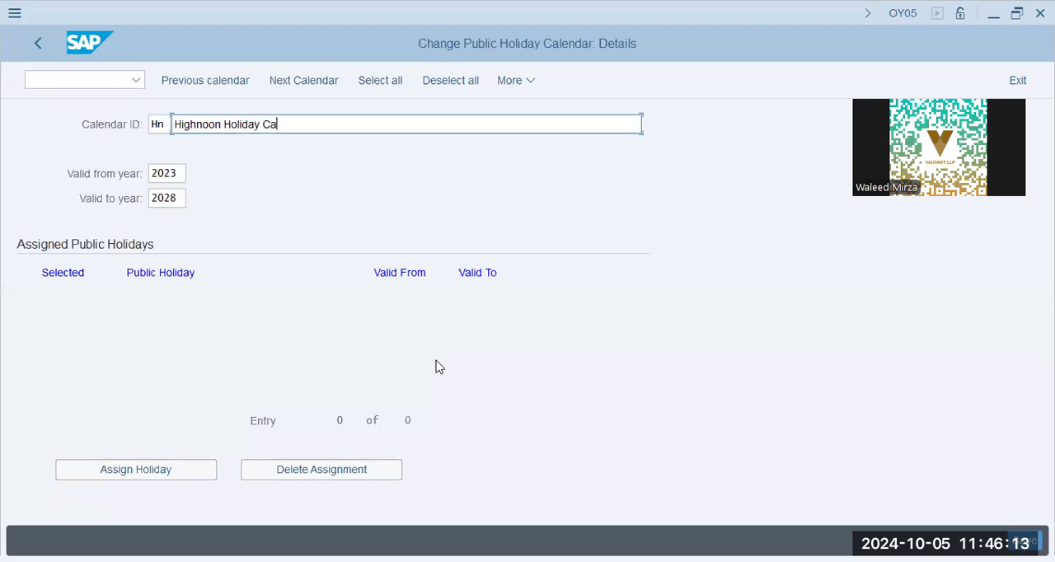
pyautogui.write('lendar')
pyautogui.press('Return')
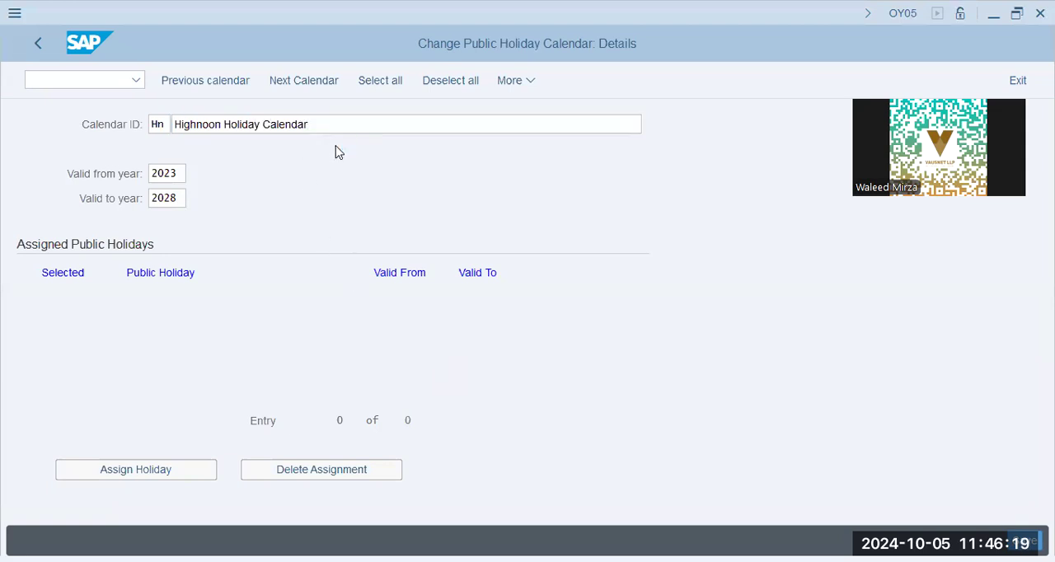
# Step: Set the new holiday calendar's valid-to year to 2030 and confirm the entry
pyautogui.click(161, 199)
pyautogui.hotkey('shift', 'Left')
pyautogui.hotkey('shift', 'Left')
pyautogui.hotkey('shift', 'Left')
pyautogui.write('30')
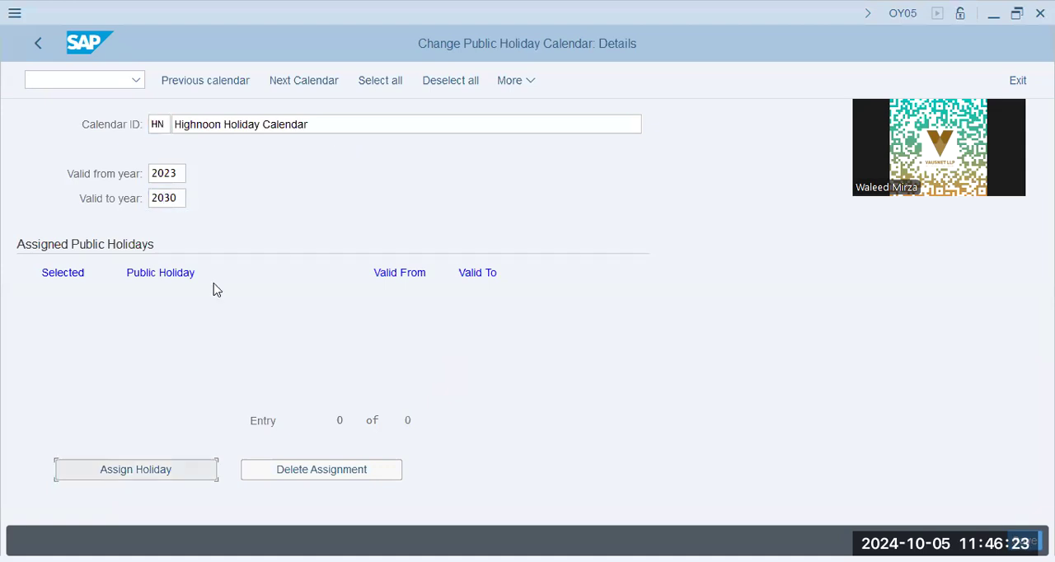
pyautogui.click(177, 173)
pyautogui.click(179, 202)
pyautogui.hotkey('ctrl', 'a')
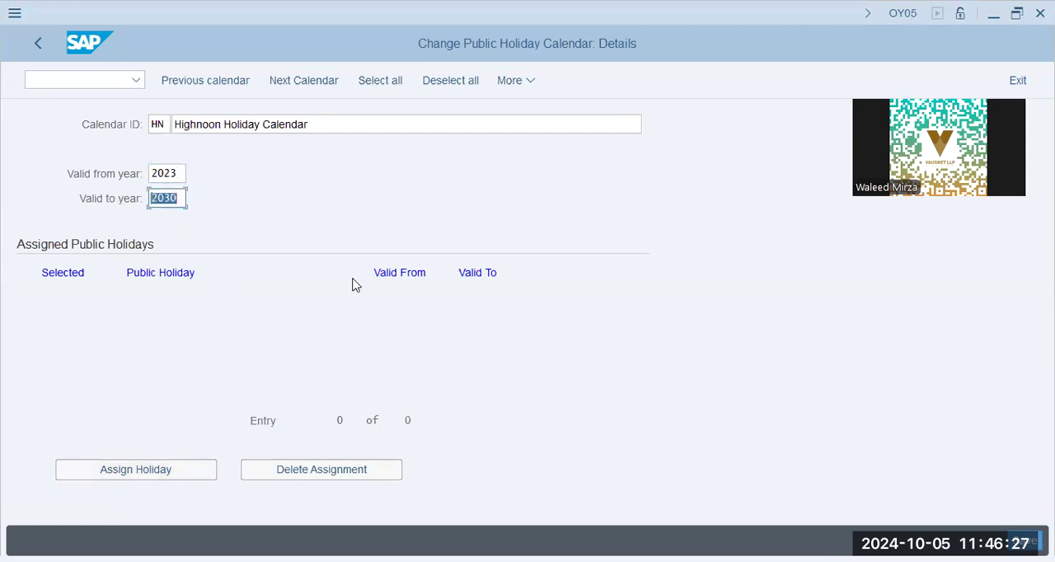
pyautogui.press('Return')
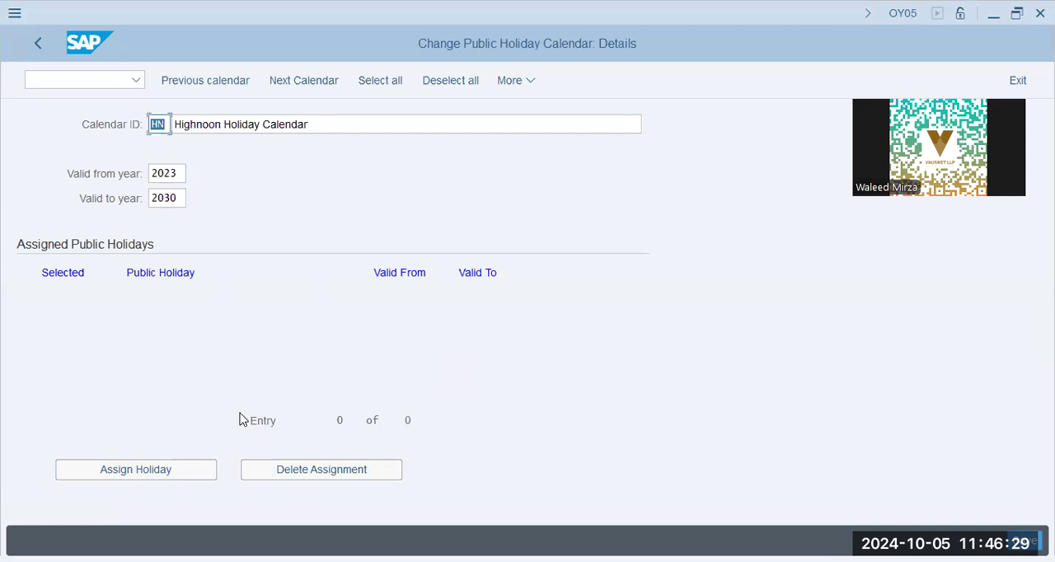
# Step: Open the public holiday assignment list, search for "high", and select Highnoon Labour Day May 1 and Jinnah's Death Anniversary
pyautogui.click(188, 467)
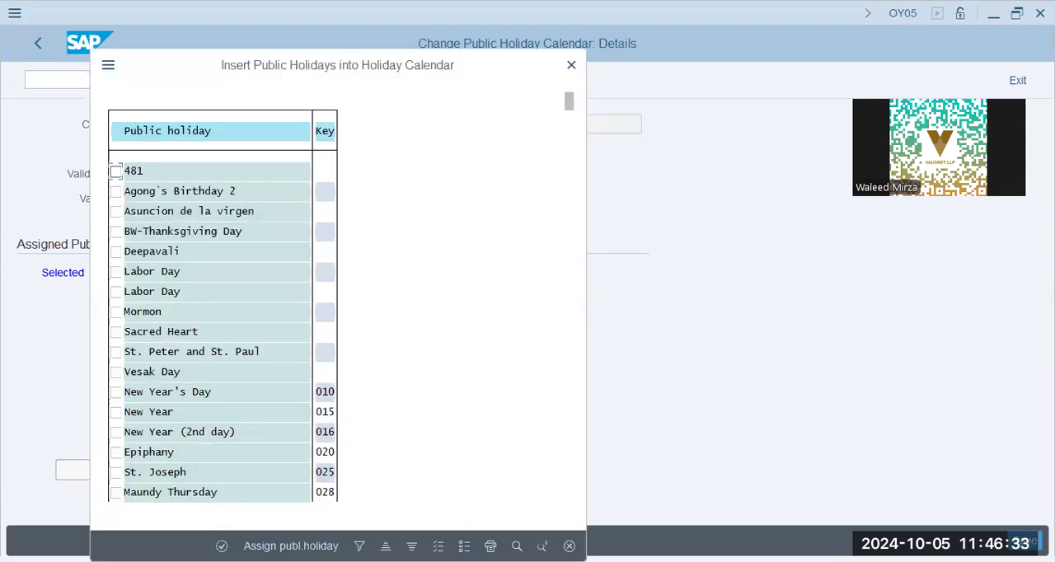
pyautogui.click(517, 546)
pyautogui.write('high')
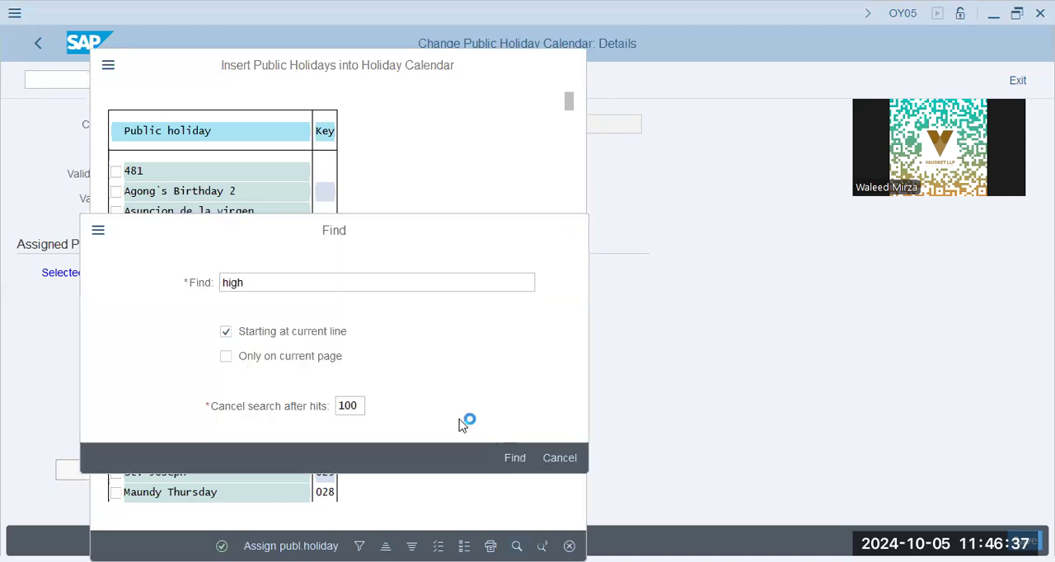
pyautogui.press('Return')
pyautogui.doubleClick(360, 104)
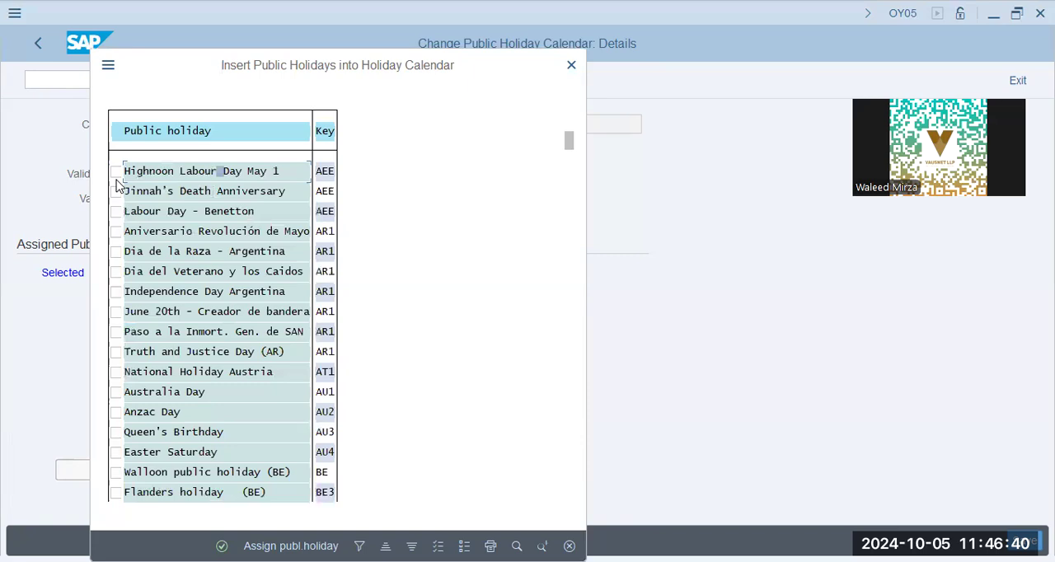
pyautogui.click(117, 172)
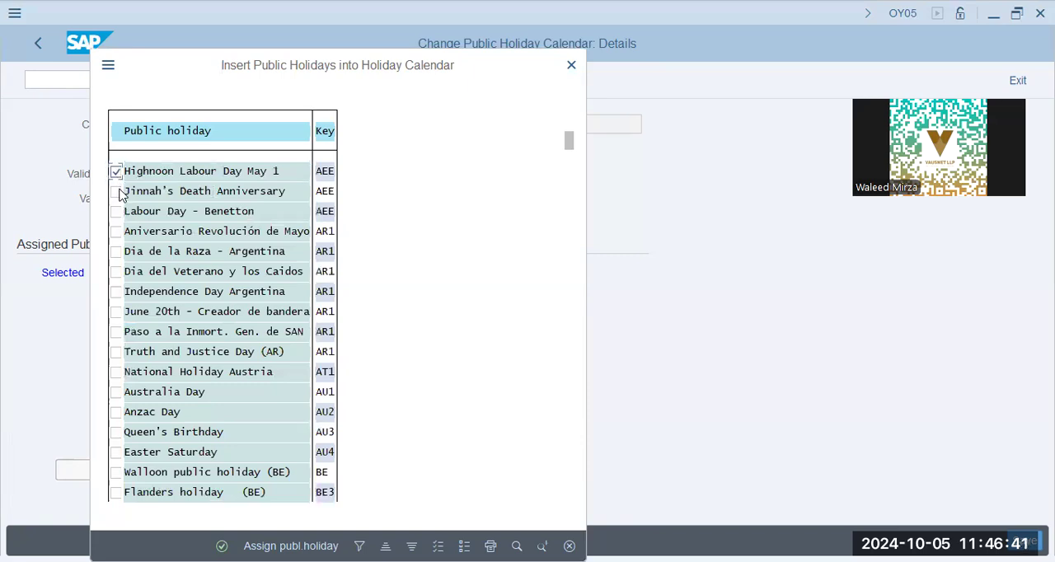
pyautogui.click(116, 191)
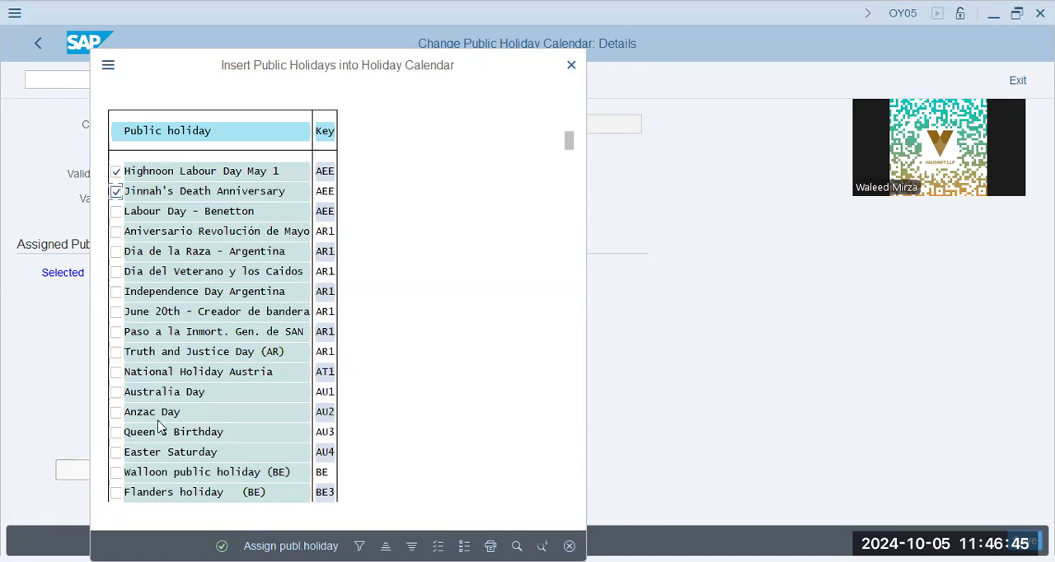
# Step: Select further holidays including Australia Day and Battle of Boyaca, and assign all selected holidays to the calendar
pyautogui.click(117, 393)
pyautogui.scroll(-6, 207, 438)
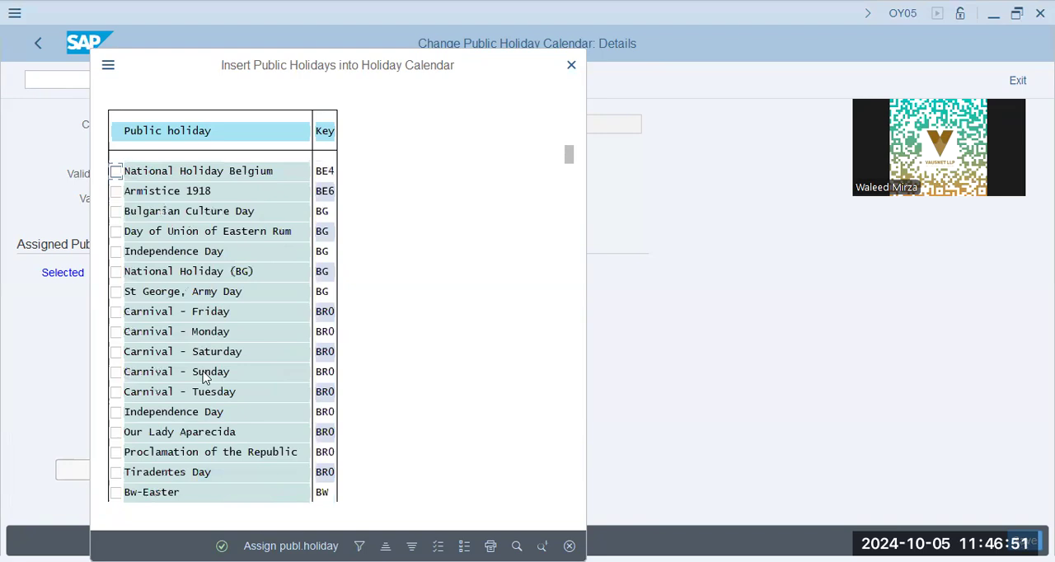
pyautogui.scroll(-6, 210, 372)
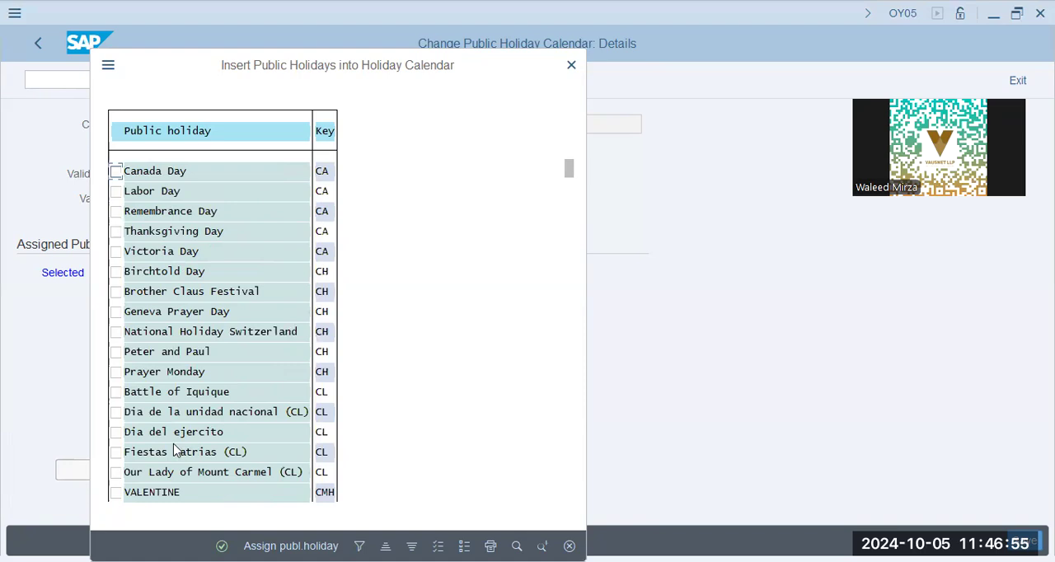
pyautogui.scroll(-6, 160, 314)
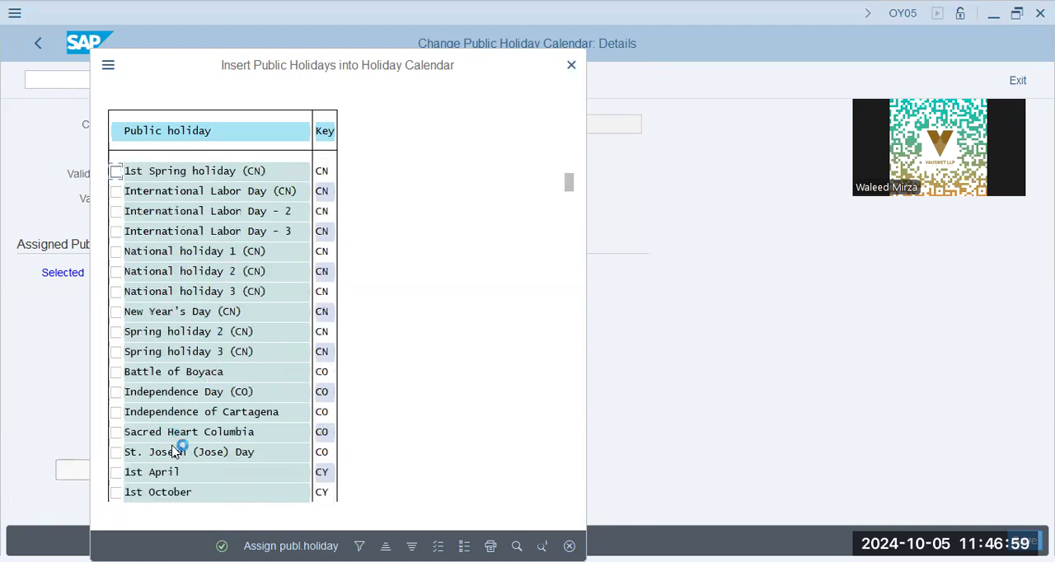
pyautogui.click(114, 473)
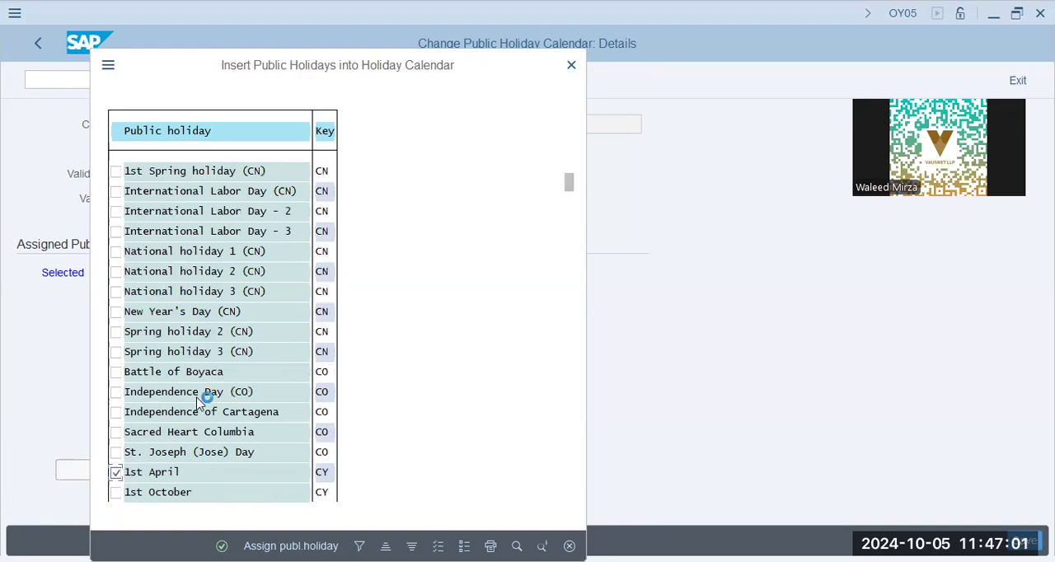
pyautogui.click(116, 393)
pyautogui.click(116, 372)
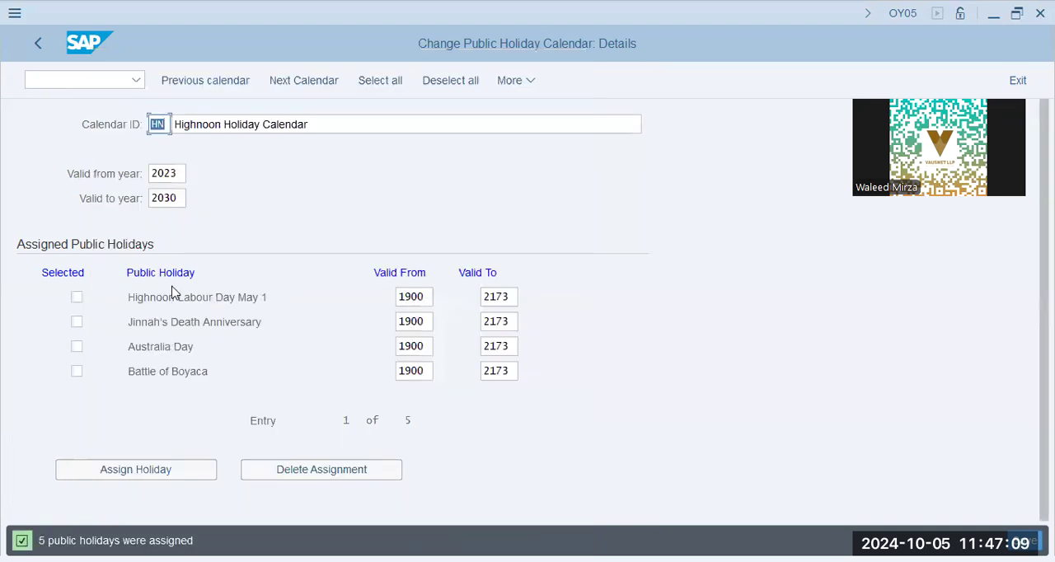
# Step: Save the Highnoon holiday calendar, acknowledging the transport note, and return to the calendar main menu
pyautogui.click(426, 296)
pyautogui.click(511, 297)
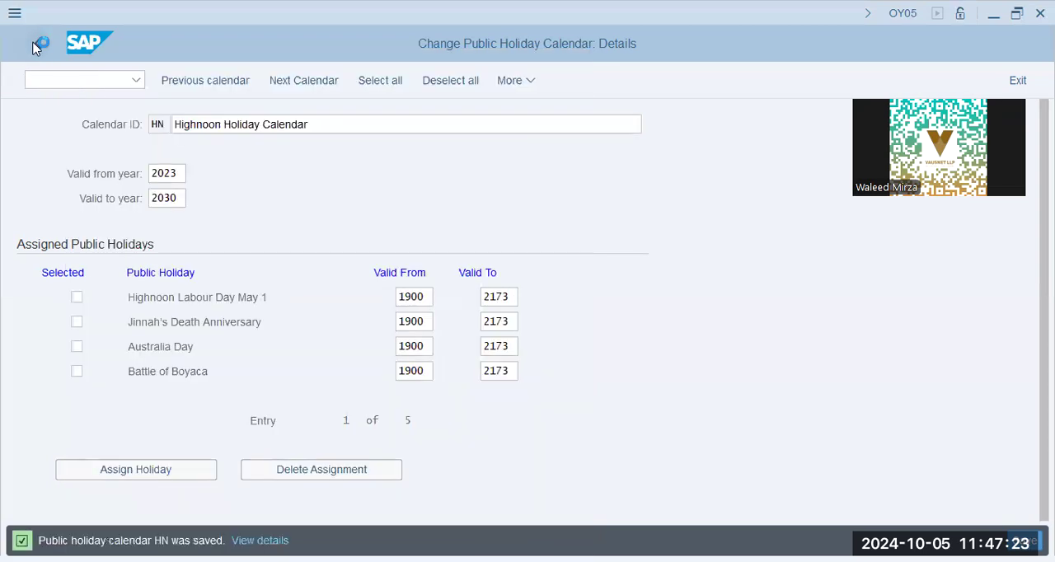
pyautogui.click(37, 45)
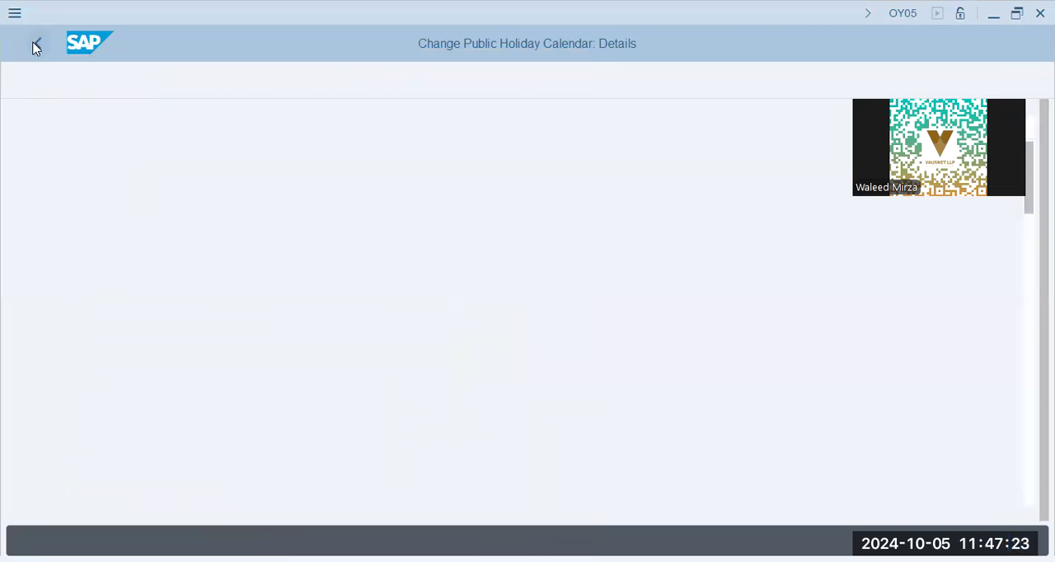
pyautogui.click(35, 44)
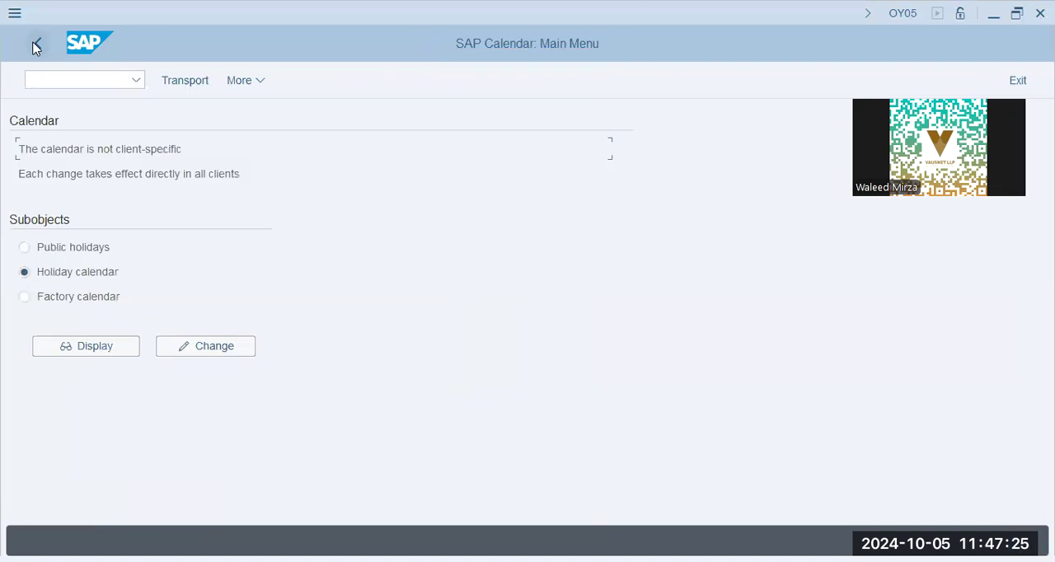
# Step: Open the factory calendars for changing and search for "ben" to select the Benetton calendar
pyautogui.click(105, 298)
pyautogui.click(176, 353)
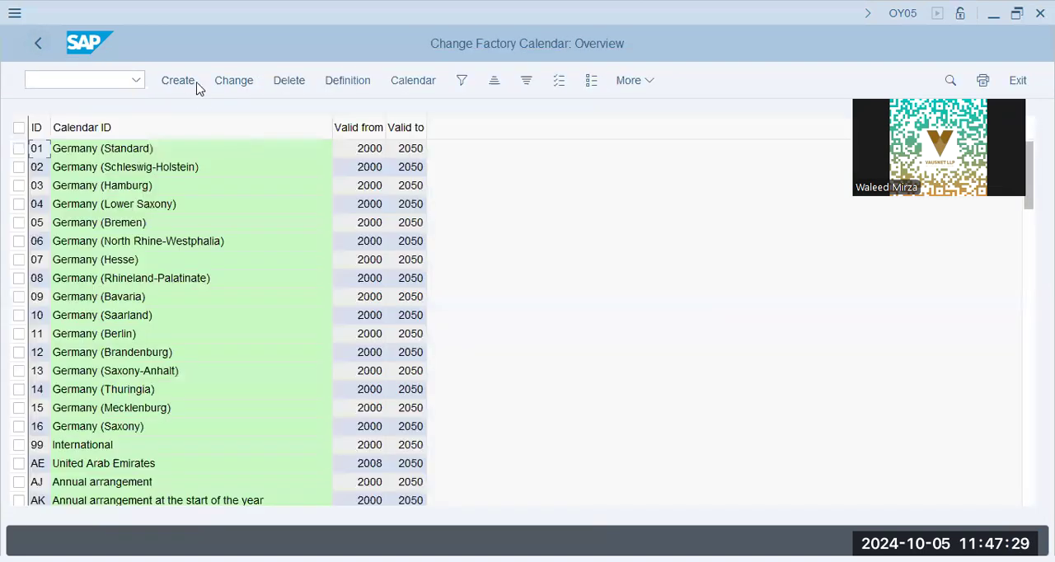
pyautogui.doubleClick(201, 211)
pyautogui.hotkey('ctrl', 'f')
pyautogui.write('ben')
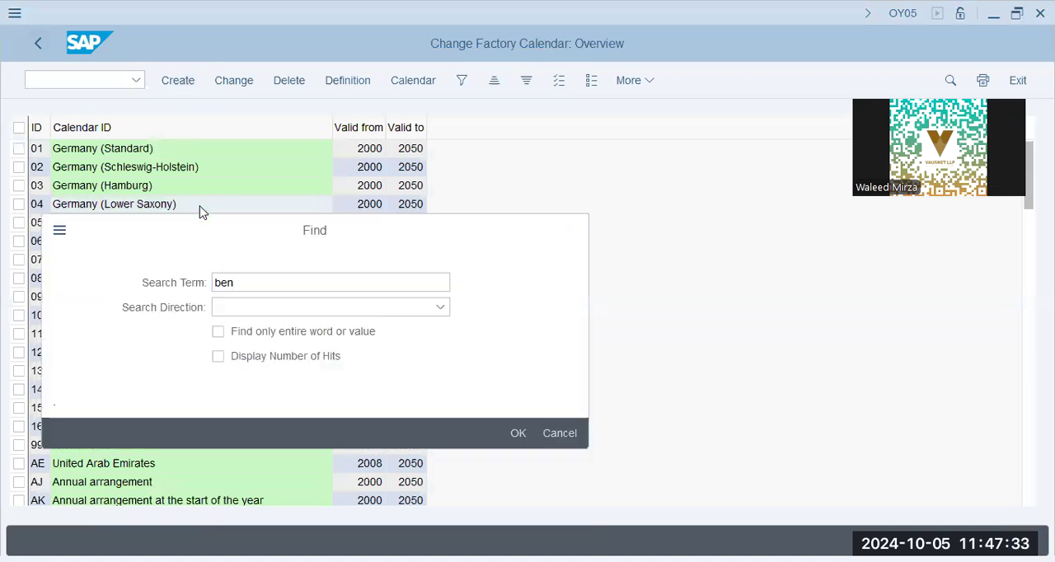
pyautogui.press('Return')
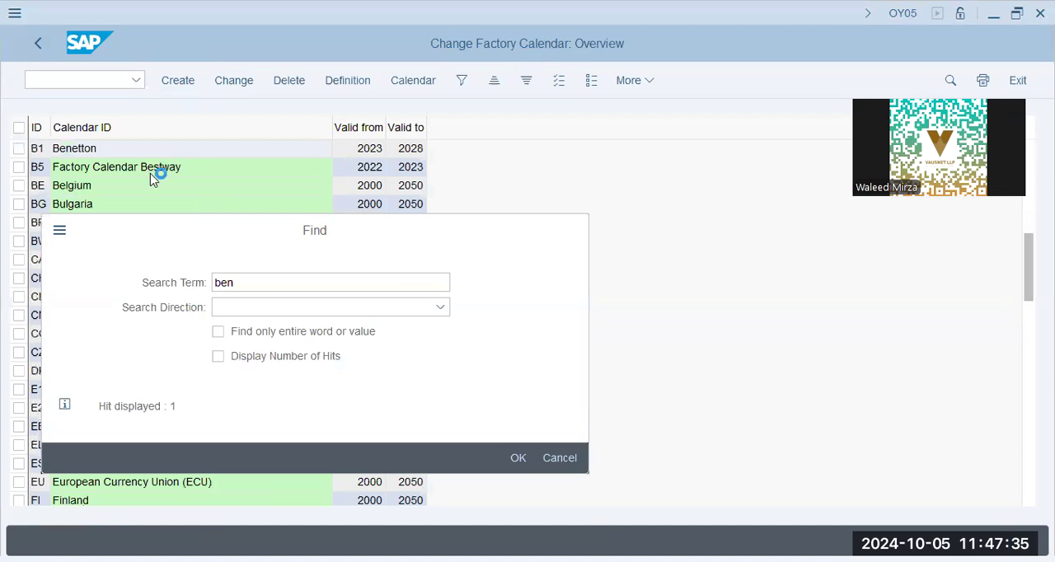
pyautogui.click(125, 151)
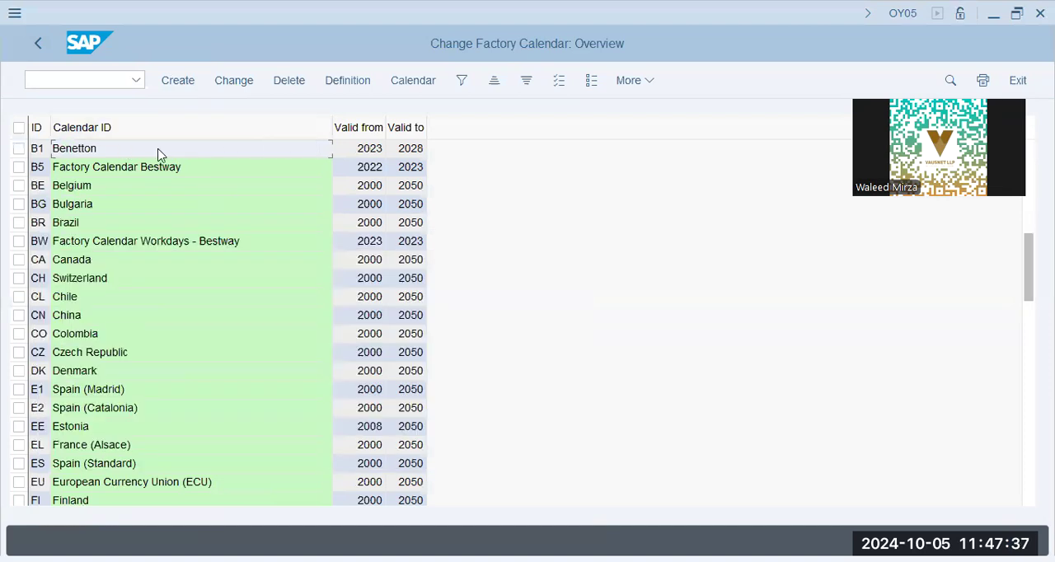
# Step: Review the Benetton factory calendar's validity years, holiday calendar ID and workdays, and return to the factory calendar overview
pyautogui.doubleClick(160, 154)
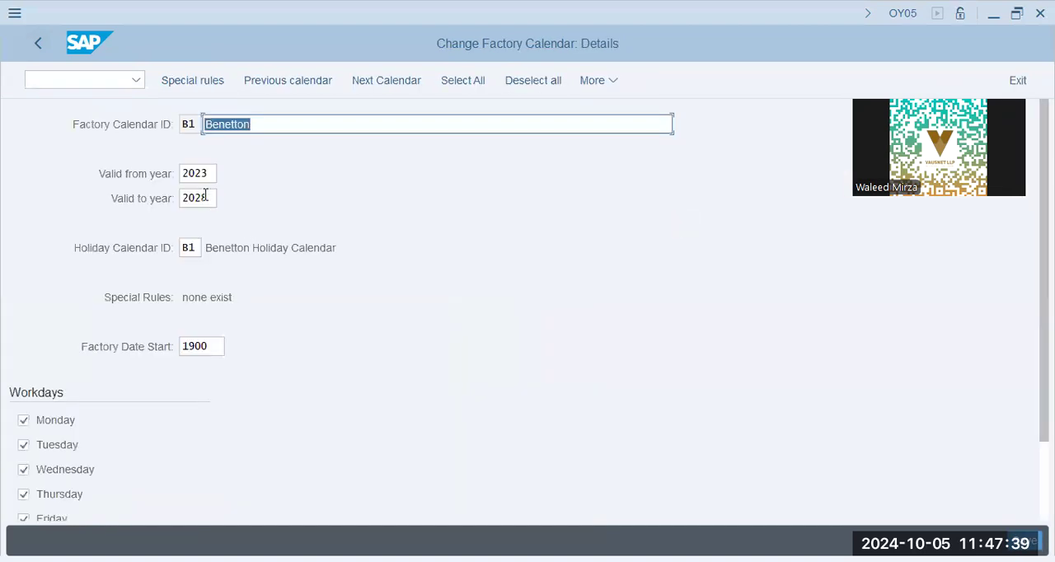
pyautogui.click(206, 198)
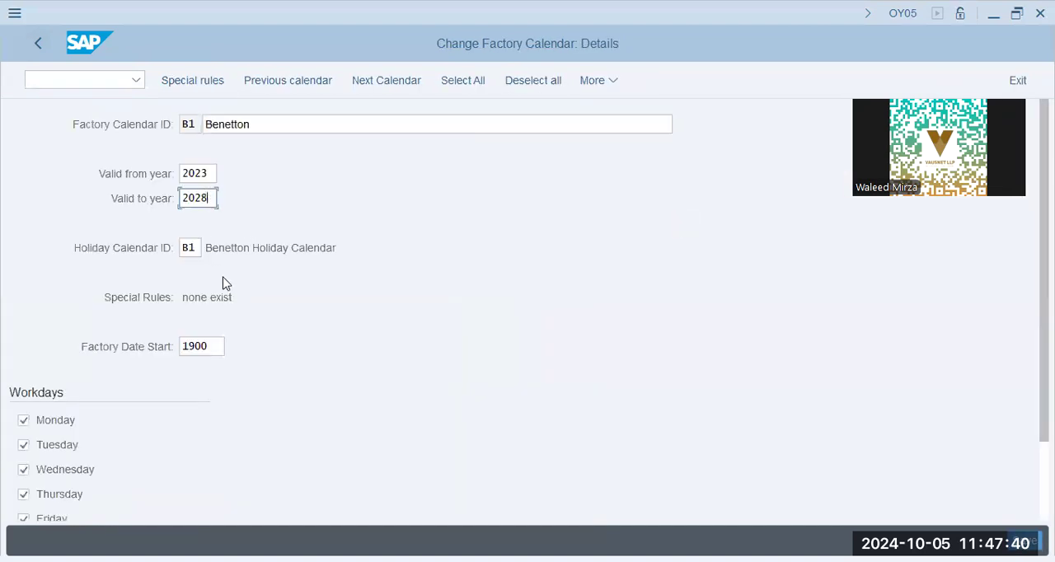
pyautogui.scroll(-2, 99, 297)
pyautogui.click(41, 43)
# Step: Create a new factory calendar with ID "hn" and the description "Highnoon Factory Calendar"
pyautogui.click(180, 80)
pyautogui.write('h')
pyautogui.write('hn')
pyautogui.press('Tab')
pyautogui.write('Highnoon ')
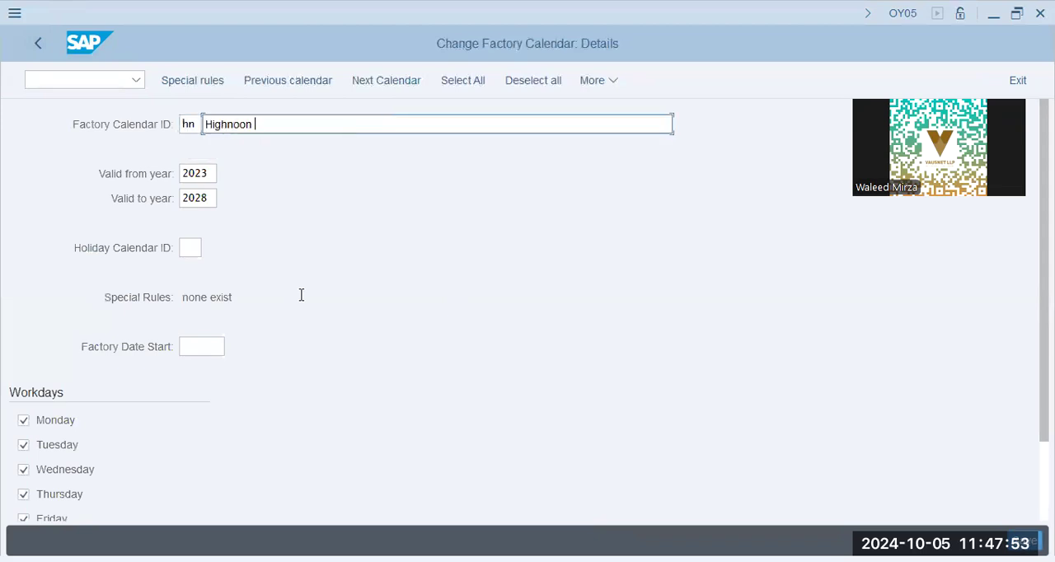
pyautogui.write('Factory Calend')
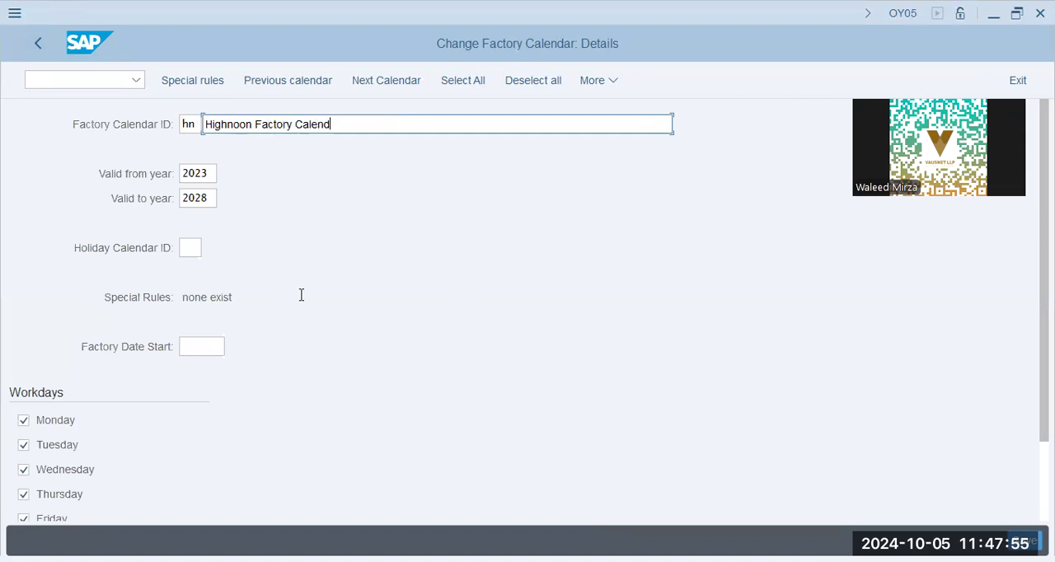
pyautogui.write('ar')
# Step: Set the Highnoon factory calendar's valid-to year to 2030
pyautogui.press('Tab')
pyautogui.press('Tab')
pyautogui.press('Right')
pyautogui.hotkey('shift', 'Left')
pyautogui.hotkey('shift', 'Left')
pyautogui.write('30')
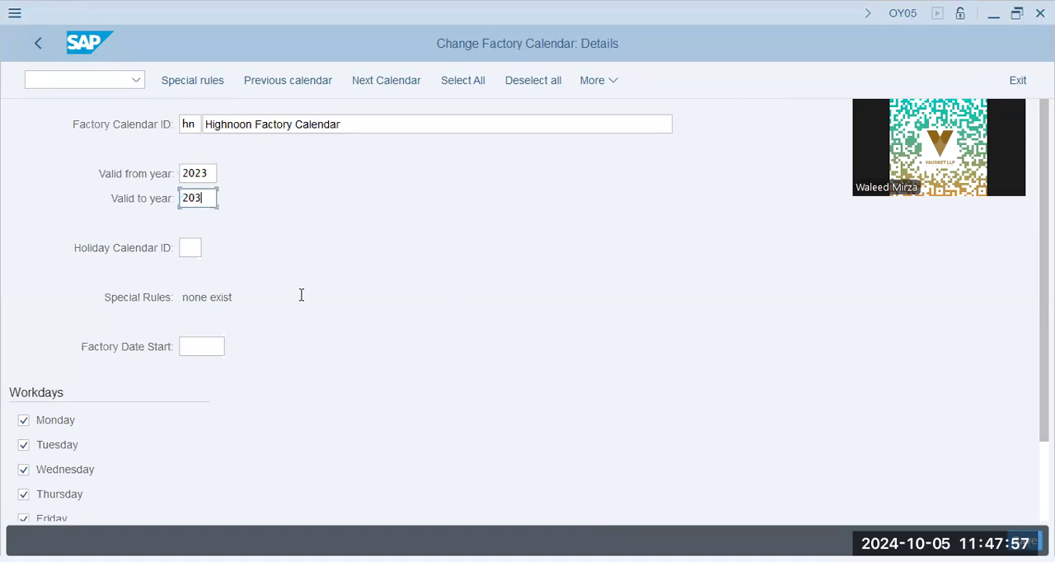
pyautogui.press('Tab')
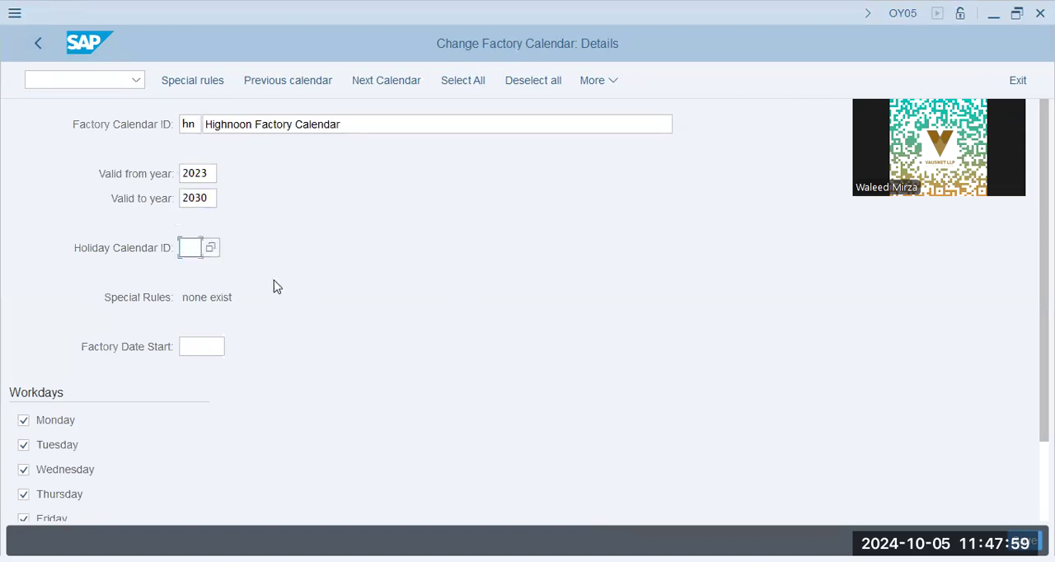
# Step: Look up the public holiday calendars and assign HN, Highnoon Holiday Calendar, as the factory calendar's holiday calendar ID
pyautogui.click(215, 251)
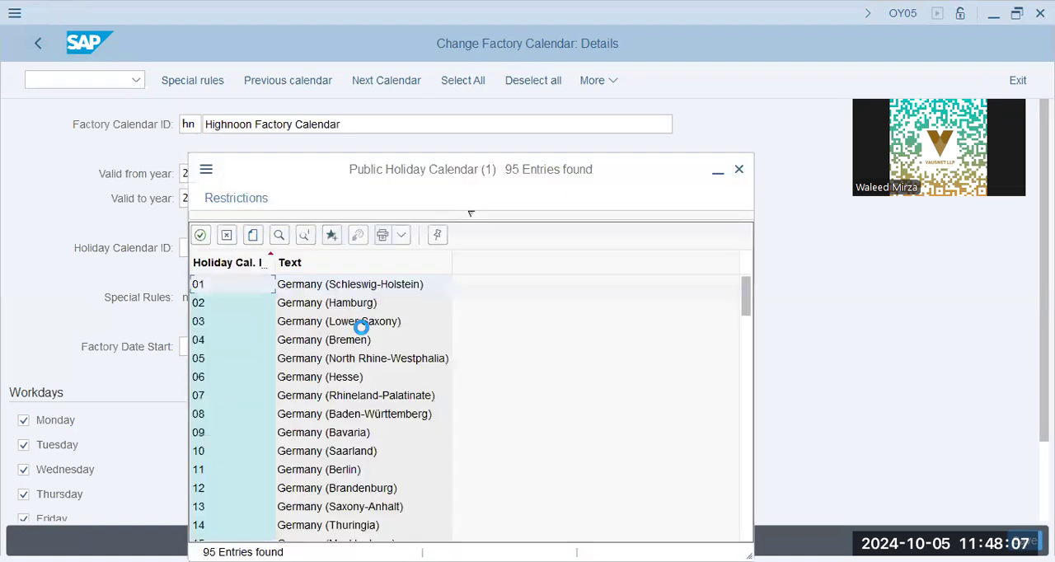
pyautogui.scroll(-10, 346, 393)
pyautogui.scroll(-4, 347, 393)
pyautogui.click(313, 379)
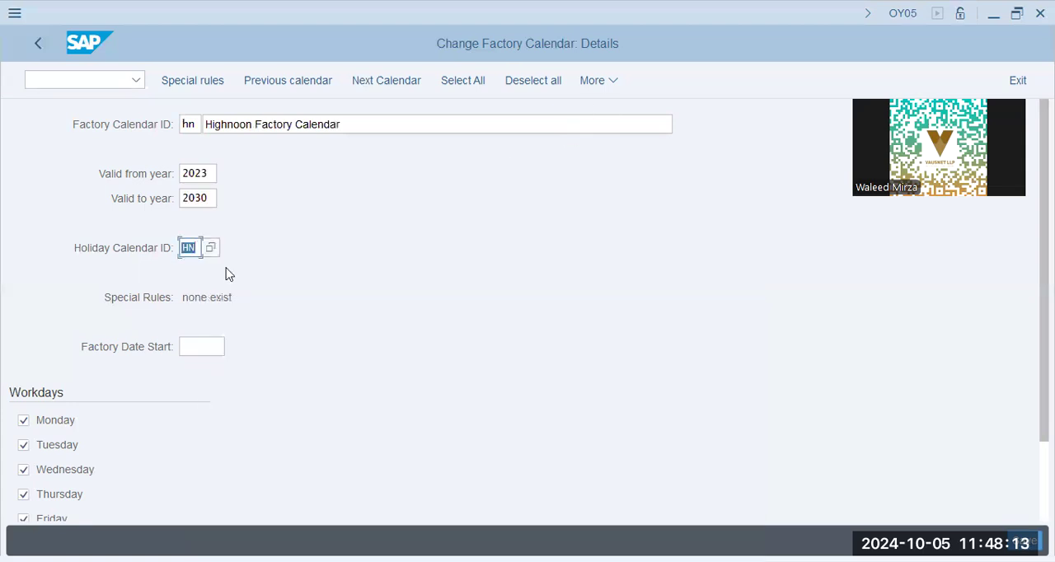
pyautogui.click(211, 248)
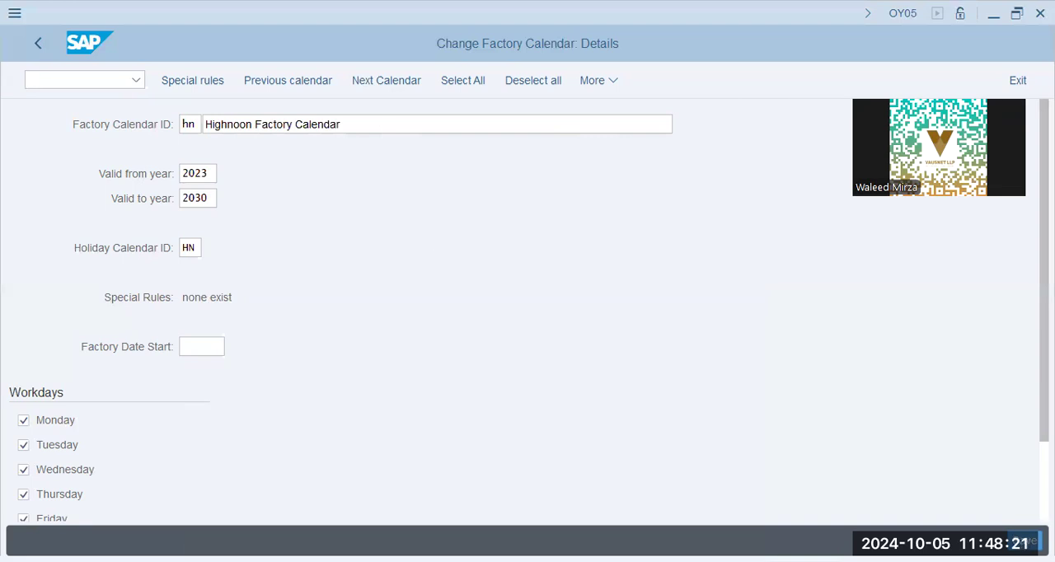
pyautogui.scroll(-12, 330, 369)
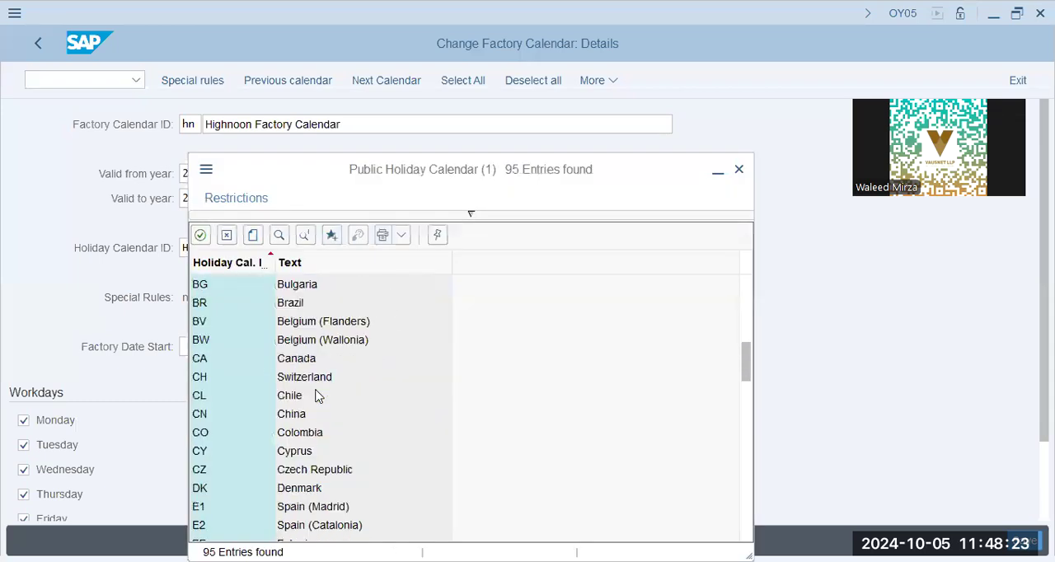
pyautogui.scroll(-2, 295, 462)
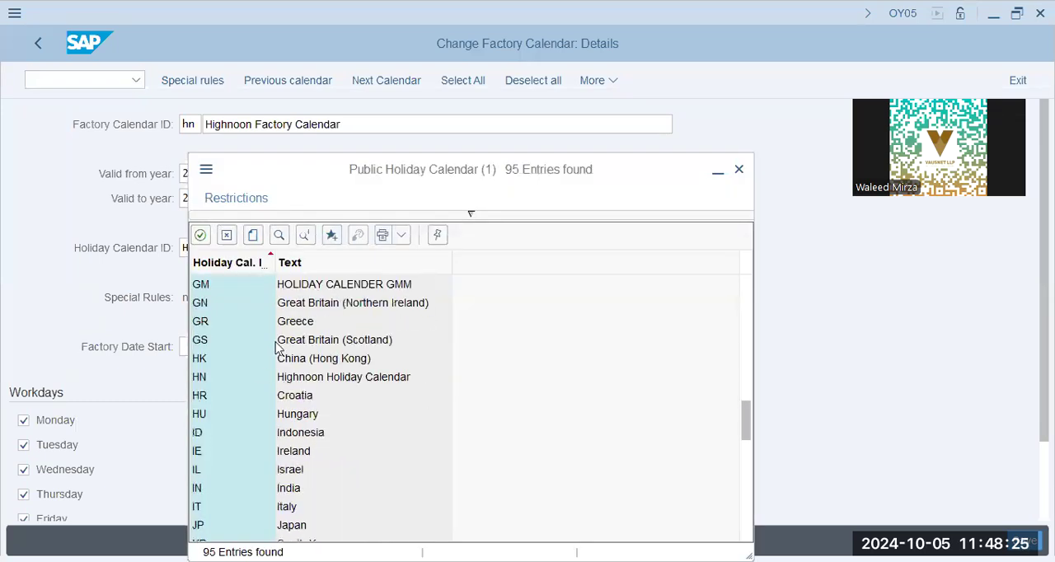
pyautogui.click(304, 377)
# Step: Save the Highnoon factory calendar, acknowledging the transport note, and go back to the IMG structure
pyautogui.click(202, 346)
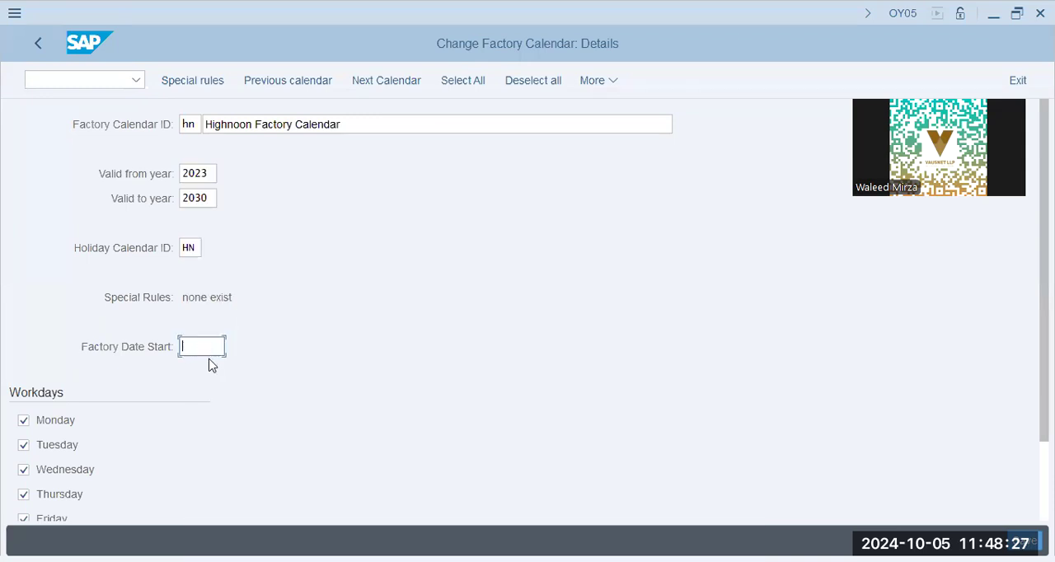
pyautogui.click(210, 368)
pyautogui.scroll(-3, 355, 355)
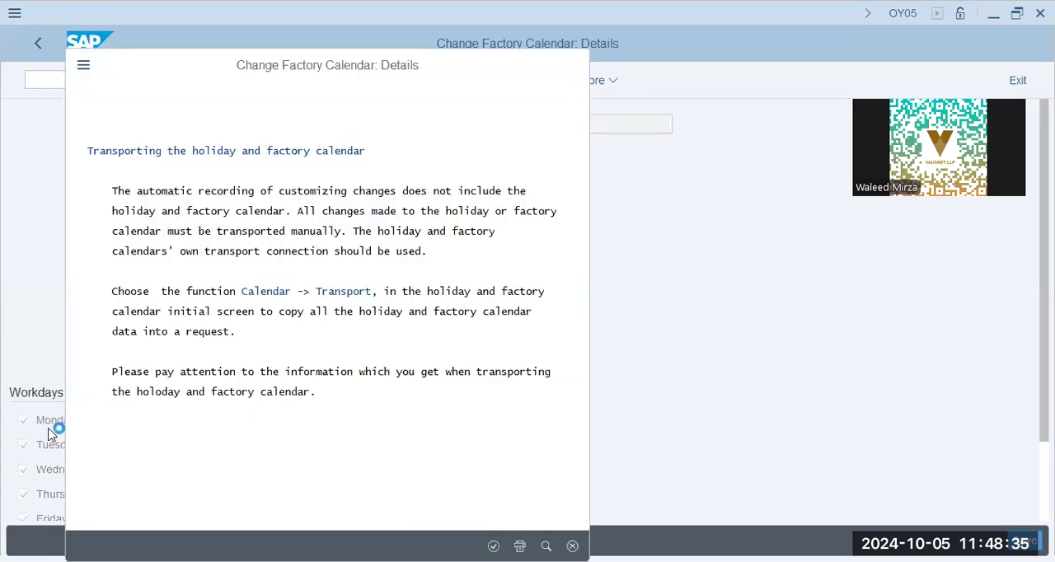
pyautogui.scroll(-2, 83, 493)
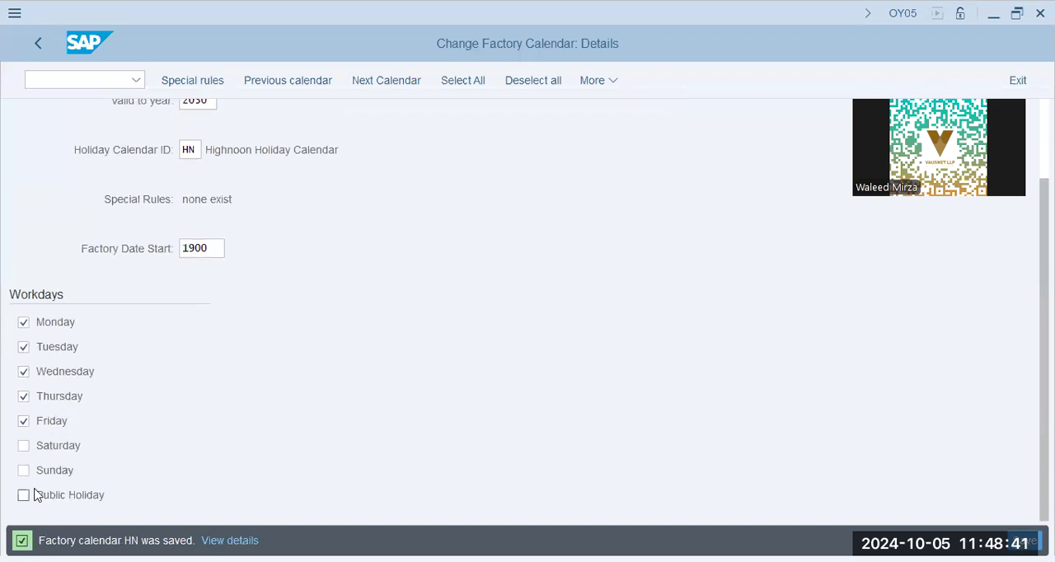
pyautogui.click(35, 45)
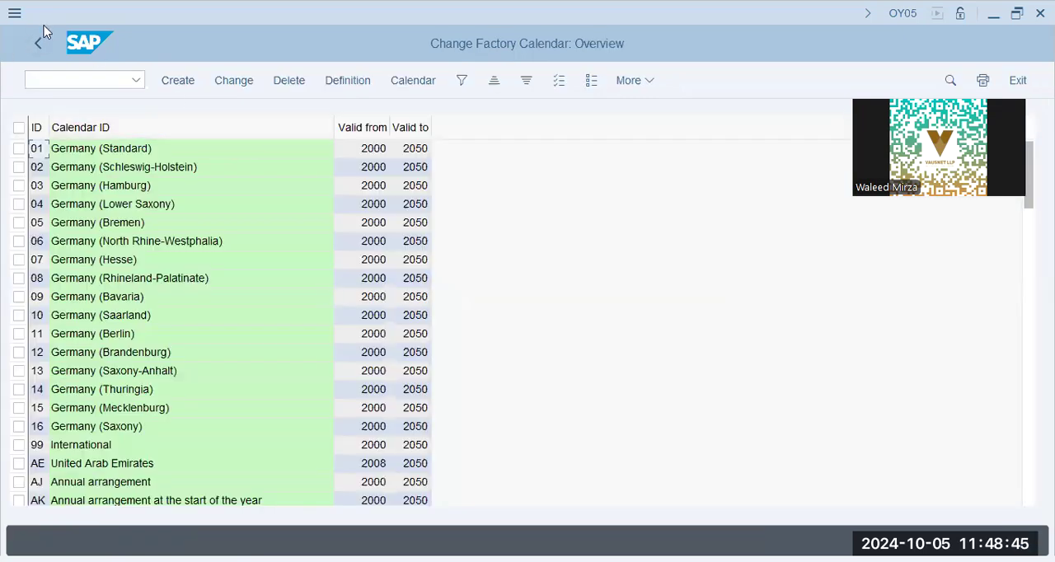
pyautogui.click(37, 45)
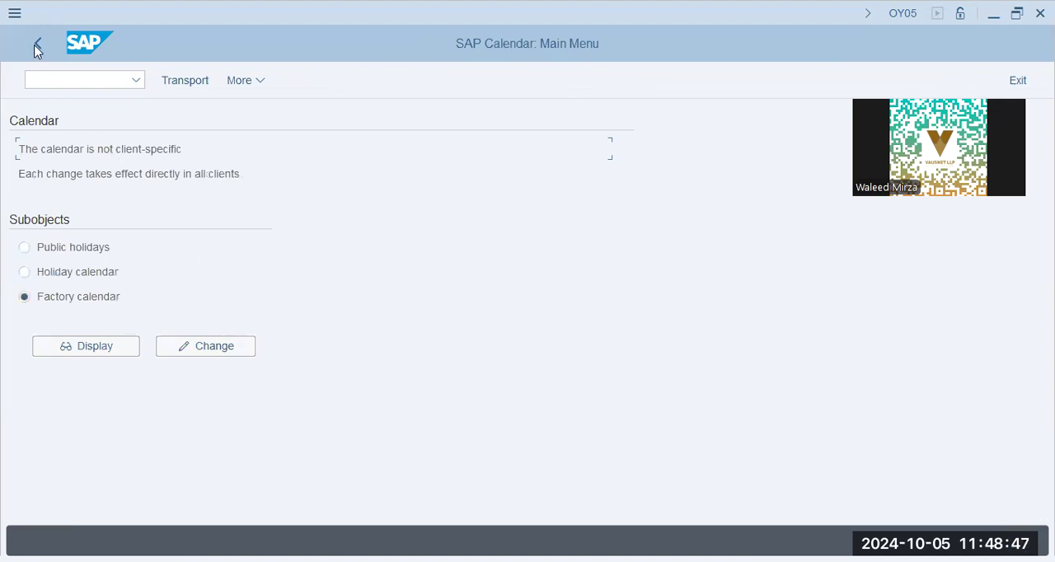
pyautogui.click(37, 45)
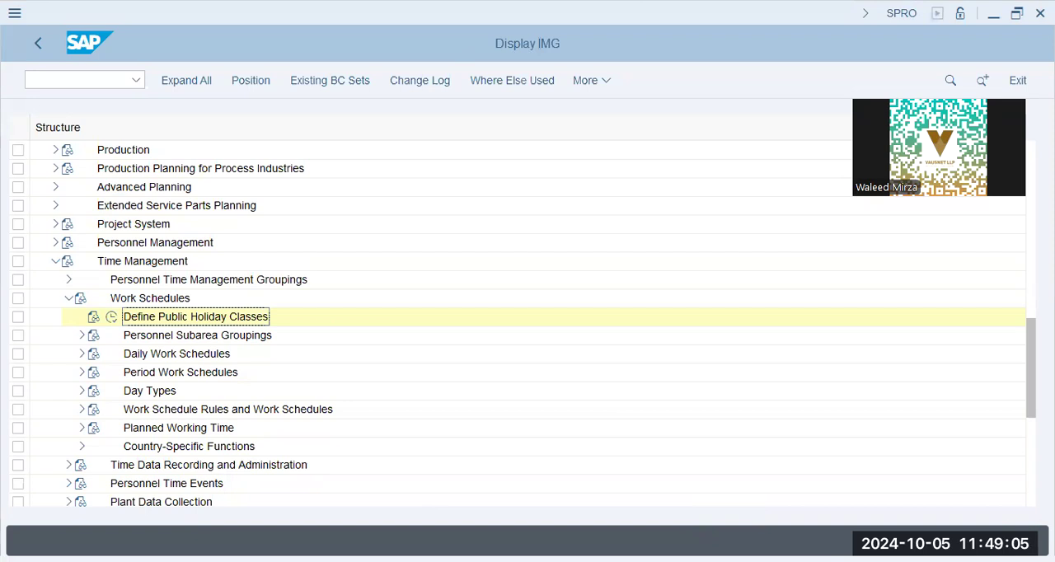
# Step: Expand Personnel Subarea Groupings under Work Schedules and select Group Personnel Subareas for the Work Schedule
pyautogui.click(206, 335)
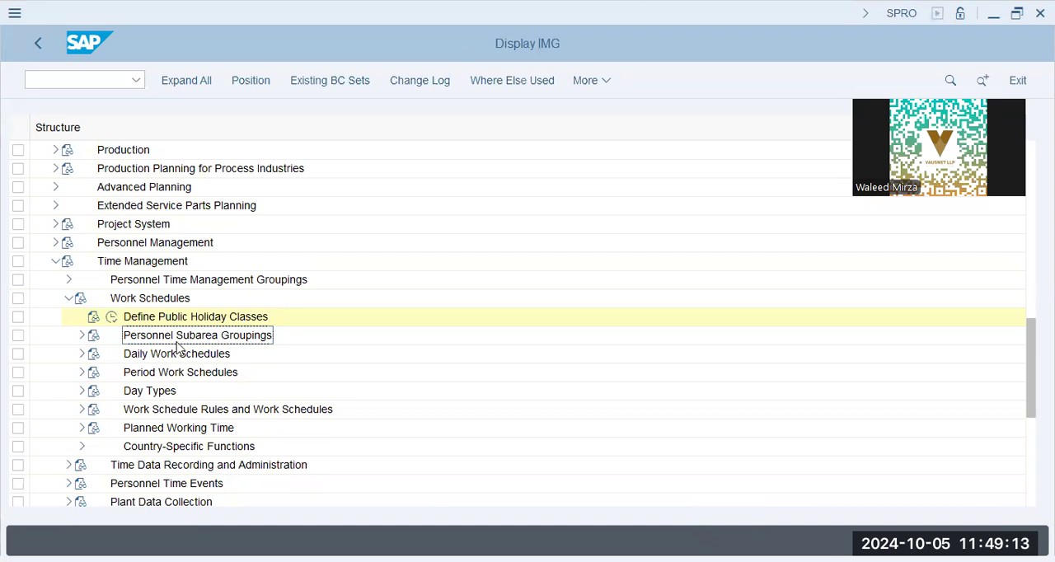
pyautogui.click(79, 336)
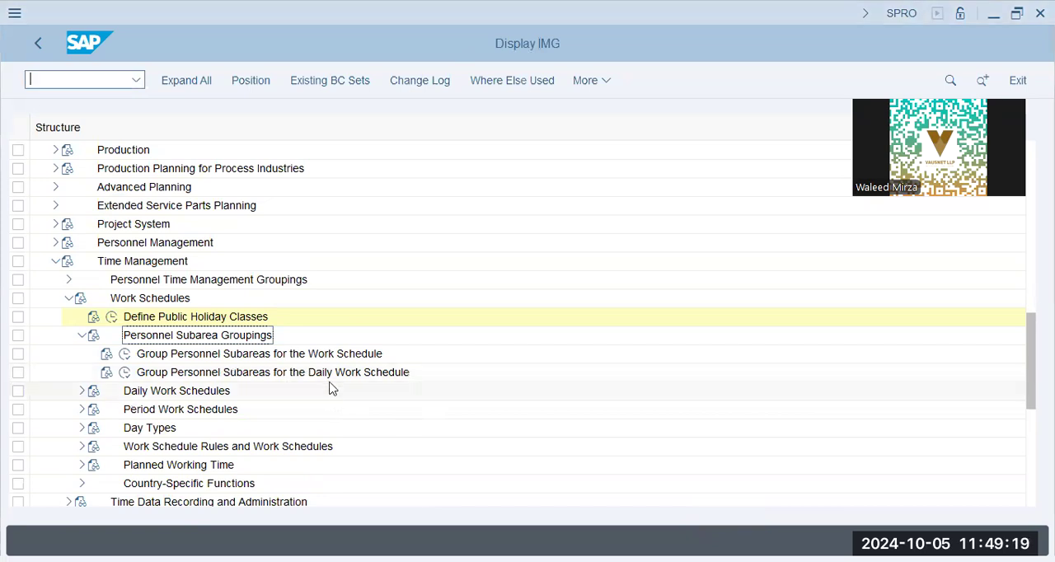
pyautogui.click(329, 355)
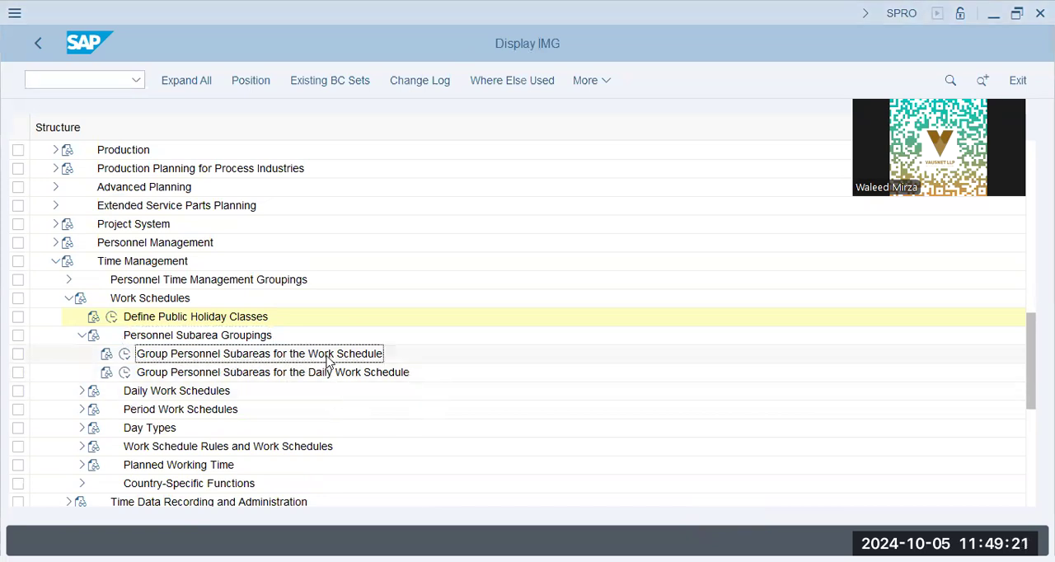